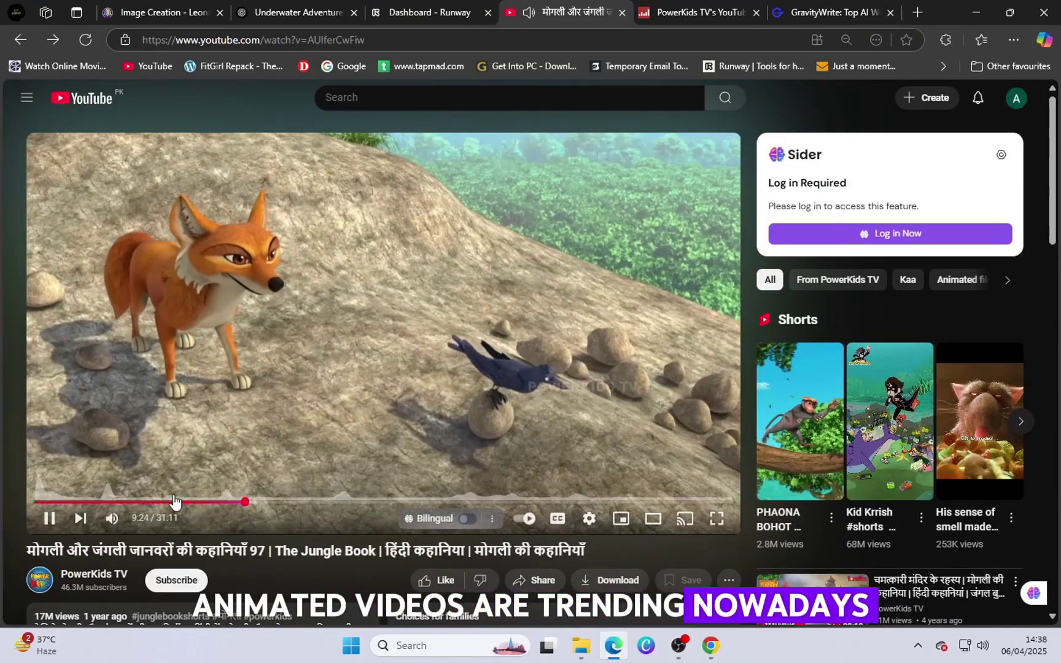
Skip the Mowgli Jungle Book episode from 9:24 to about 12:27 and keep it playing.
{"action": "left_click_drag", "start_coordinate": [175, 502], "coordinate": [335, 504]}
{"action": "scroll", "coordinate": [759, 554], "scroll_direction": "down", "scroll_amount": 4}
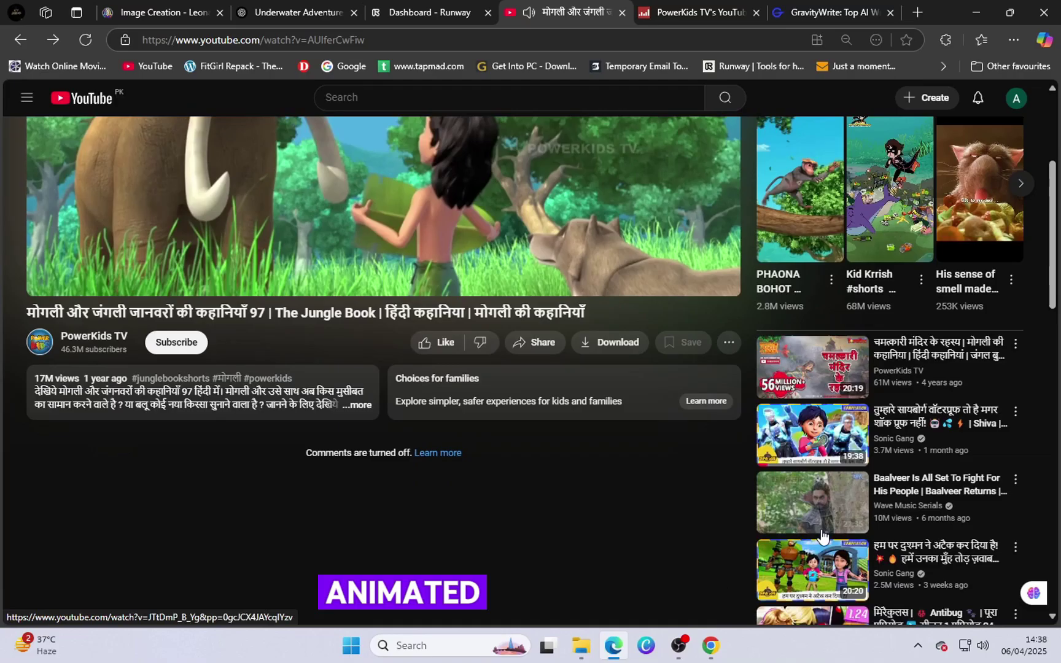
{"action": "scroll", "coordinate": [798, 528], "scroll_direction": "up", "scroll_amount": 2}
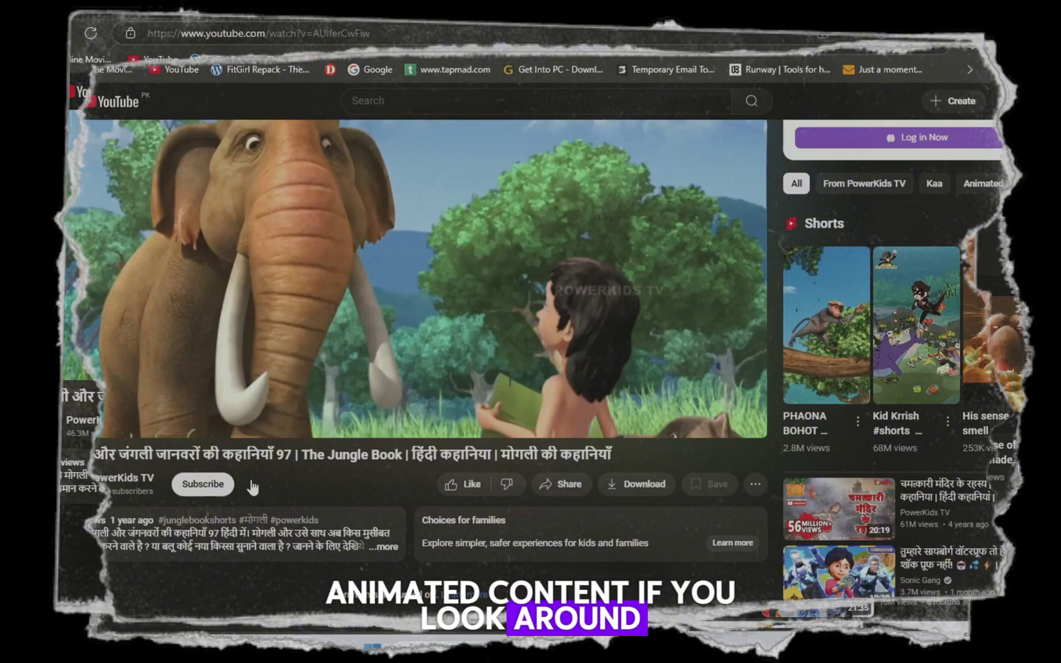
Review the PowerKids TV channel's Social Blade ranks and $1M–$16M yearly estimated earnings.
{"action": "left_click", "coordinate": [685, 17]}
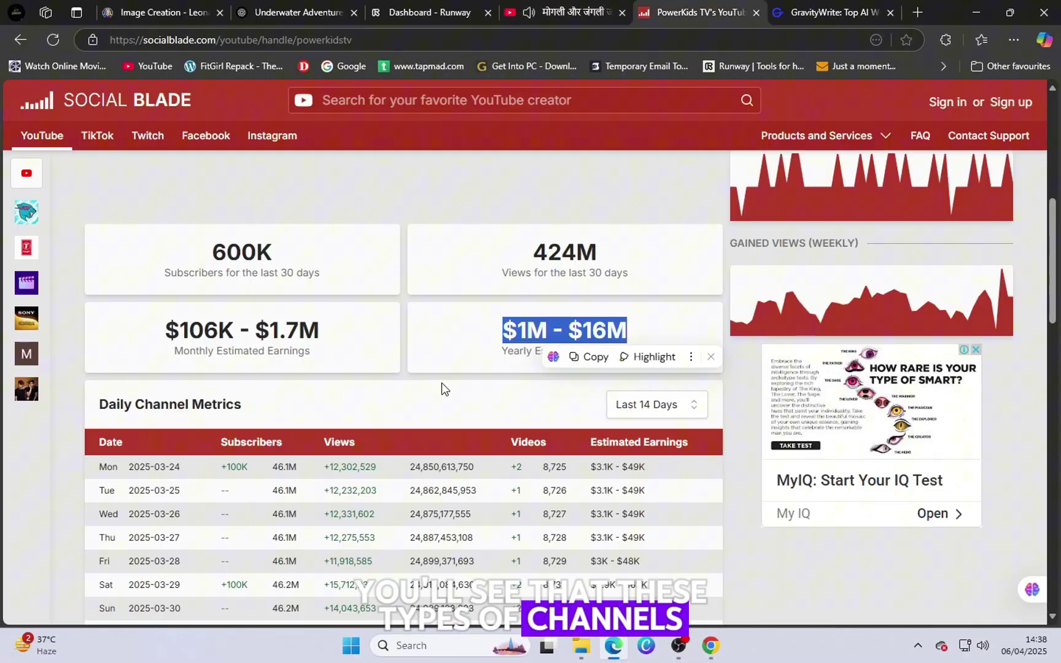
{"action": "scroll", "coordinate": [442, 382], "scroll_direction": "down", "scroll_amount": 1}
{"action": "scroll", "coordinate": [635, 388], "scroll_direction": "up", "scroll_amount": 8}
{"action": "scroll", "coordinate": [522, 368], "scroll_direction": "down", "scroll_amount": 2}
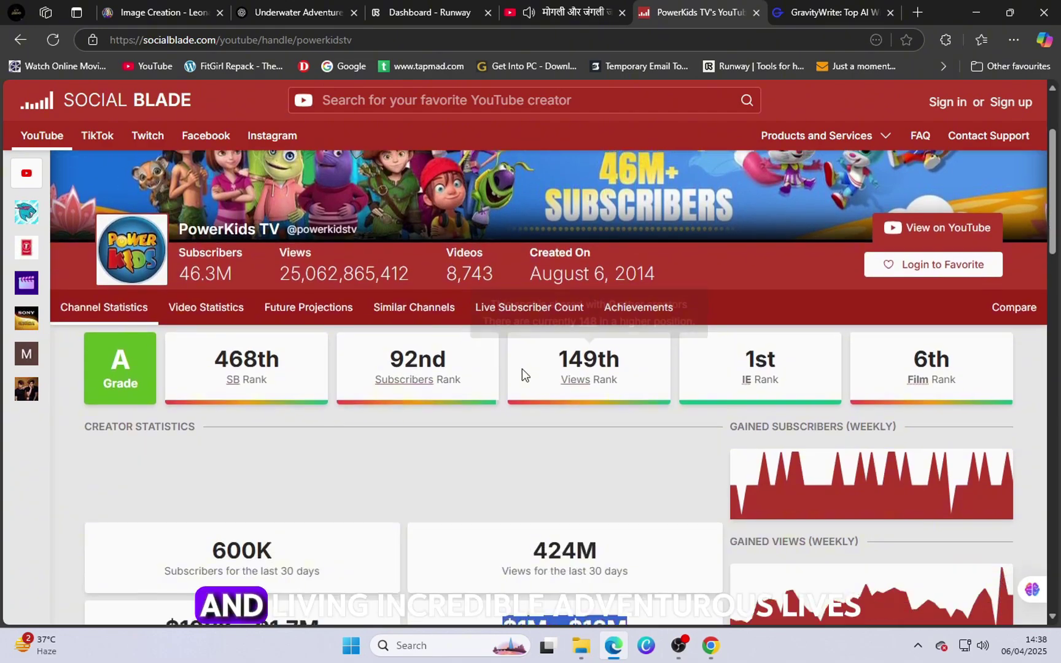
{"action": "scroll", "coordinate": [522, 368], "scroll_direction": "down", "scroll_amount": 5}
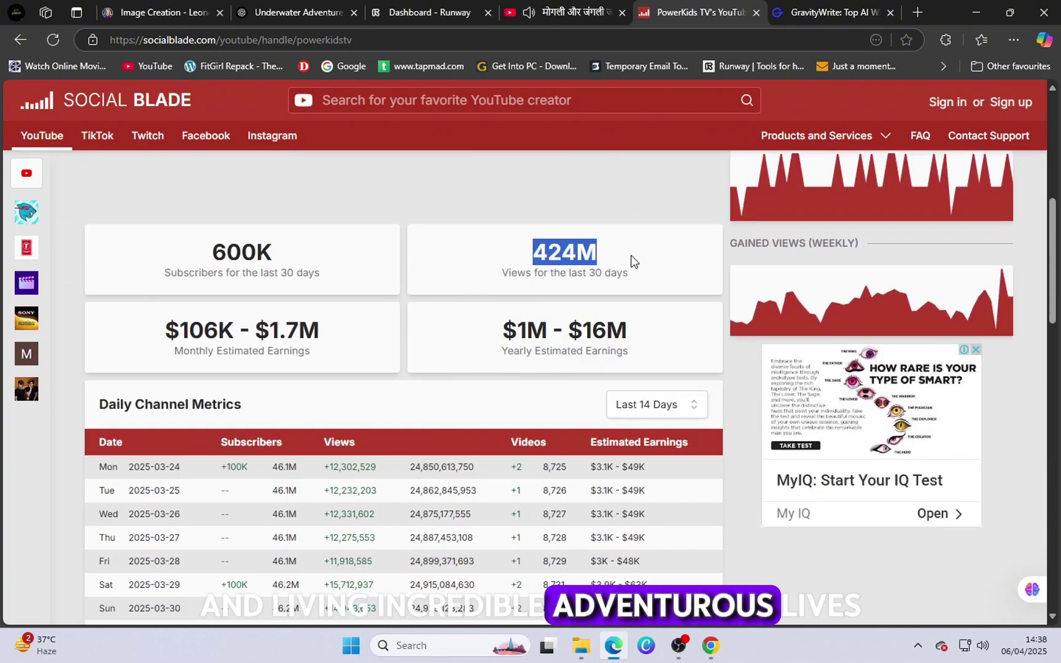
Return to the playing Mowgli video page on YouTube.
{"action": "left_click", "coordinate": [579, 5]}
{"action": "left_click", "coordinate": [684, 18]}
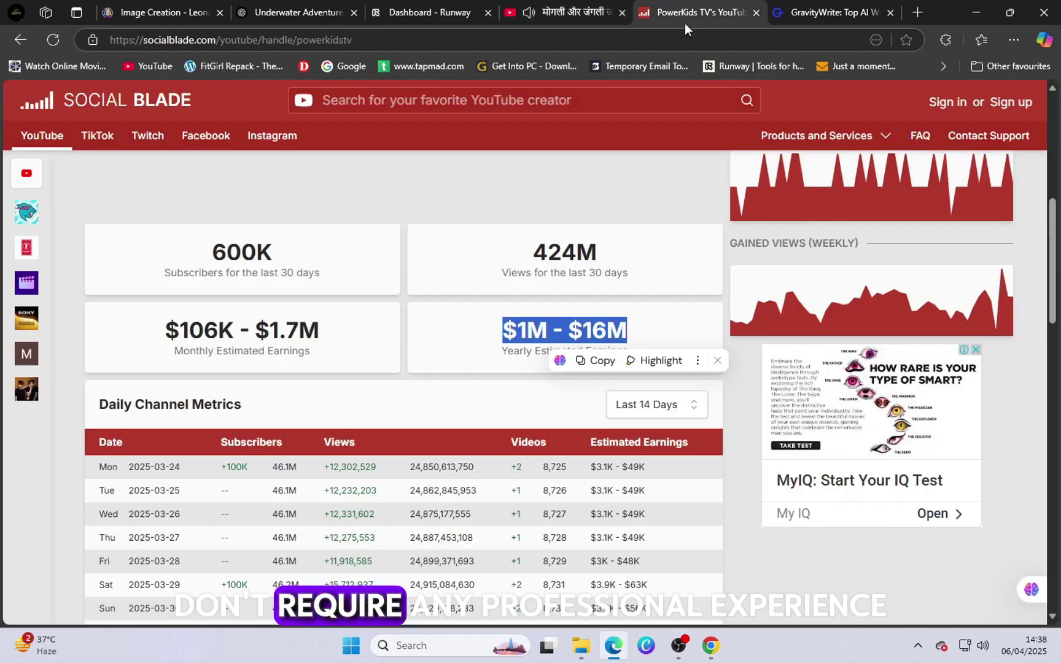
{"action": "left_click", "coordinate": [571, 12]}
{"action": "scroll", "coordinate": [746, 434], "scroll_direction": "down", "scroll_amount": 5}
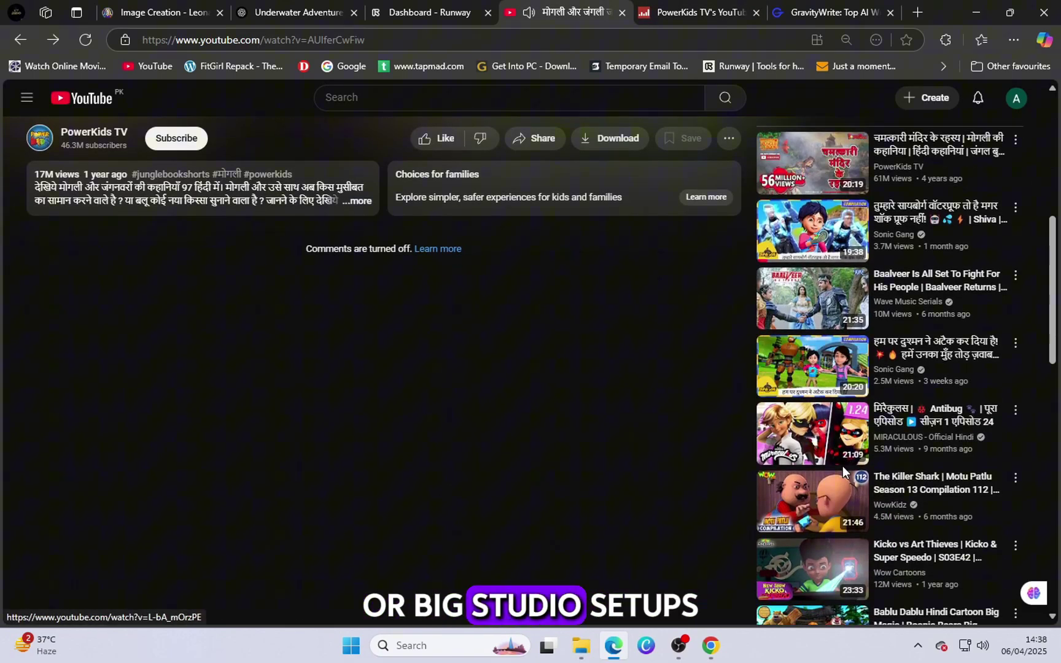
Open the Sonic Gang Shiva video and paste its address into Social Blade search.
{"action": "left_click", "coordinate": [833, 379]}
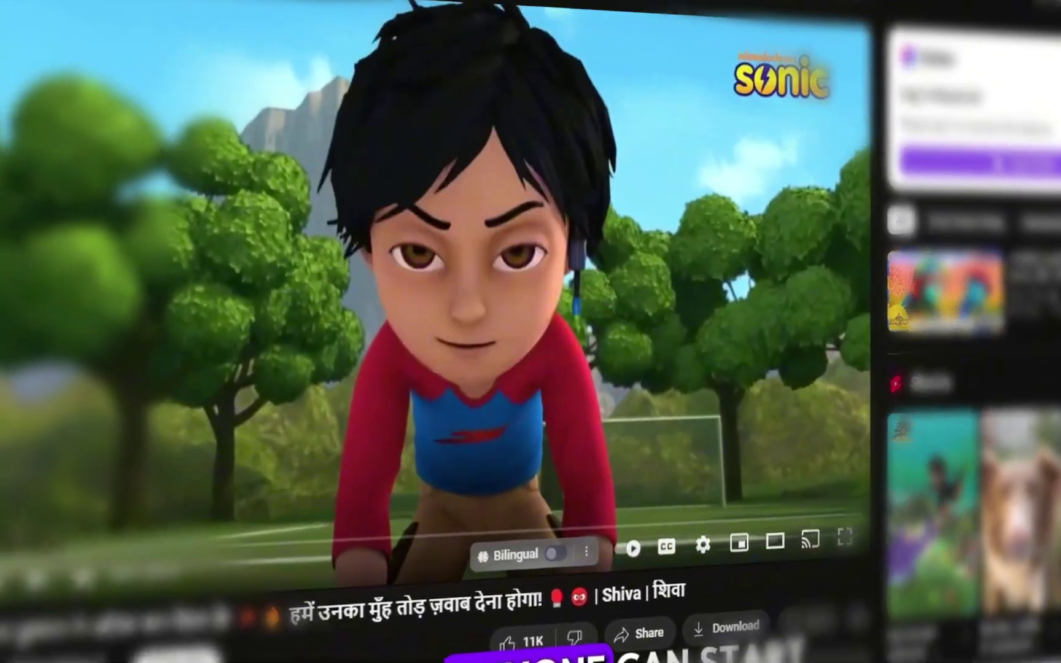
{"action": "right_click", "coordinate": [420, 37]}
{"action": "left_click", "coordinate": [410, 98]}
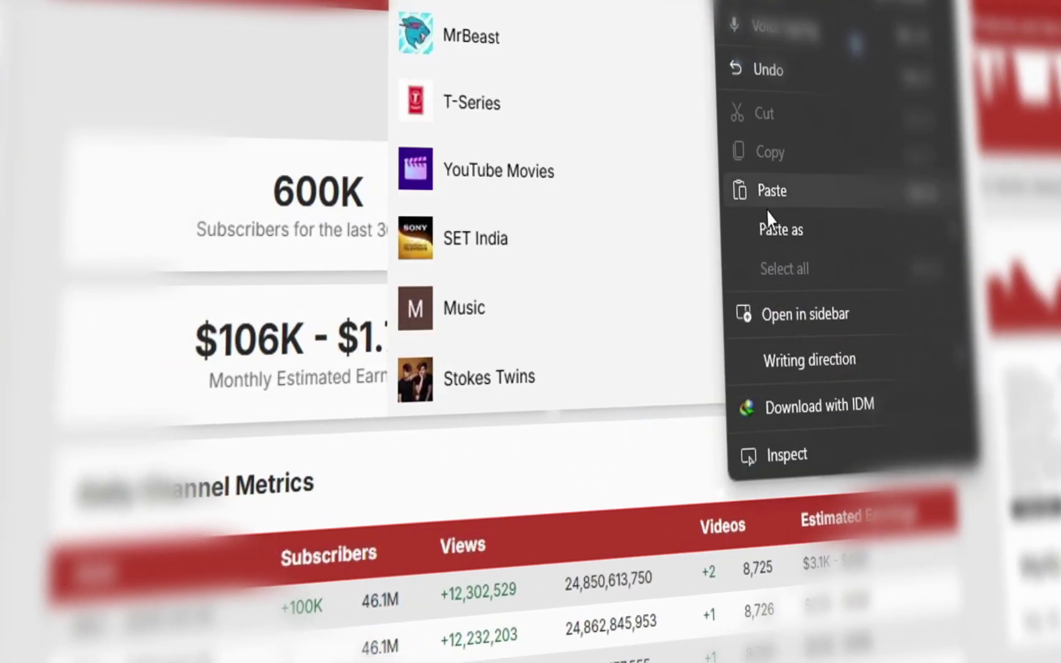
{"action": "left_click", "coordinate": [766, 210]}
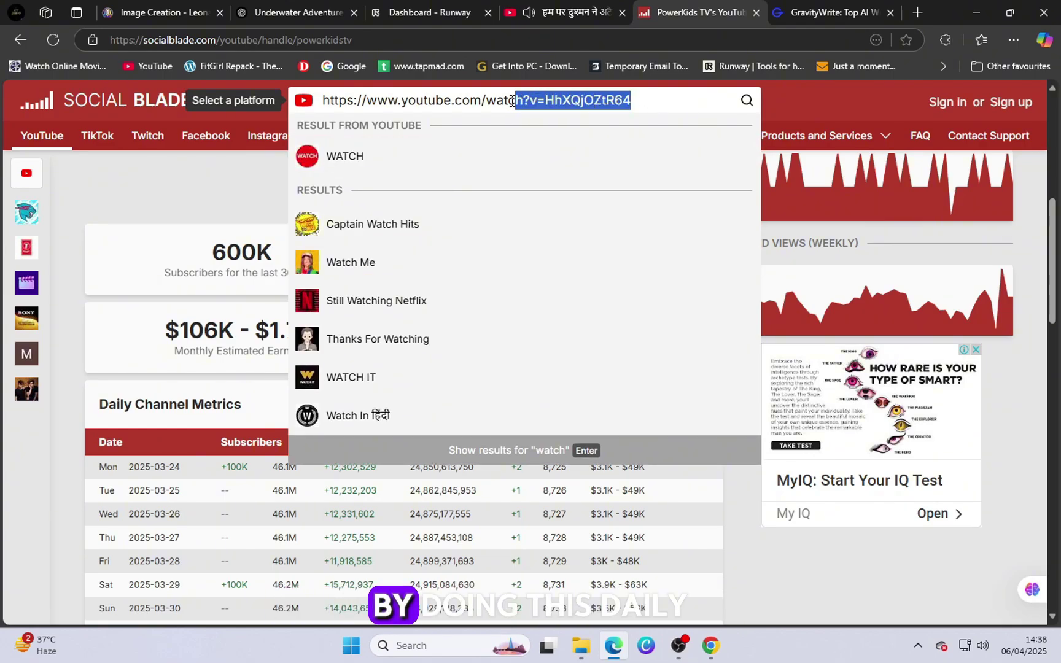
Open the Sonic Gang channel and paste its address into the Social Blade search.
{"action": "left_click", "coordinate": [588, 8]}
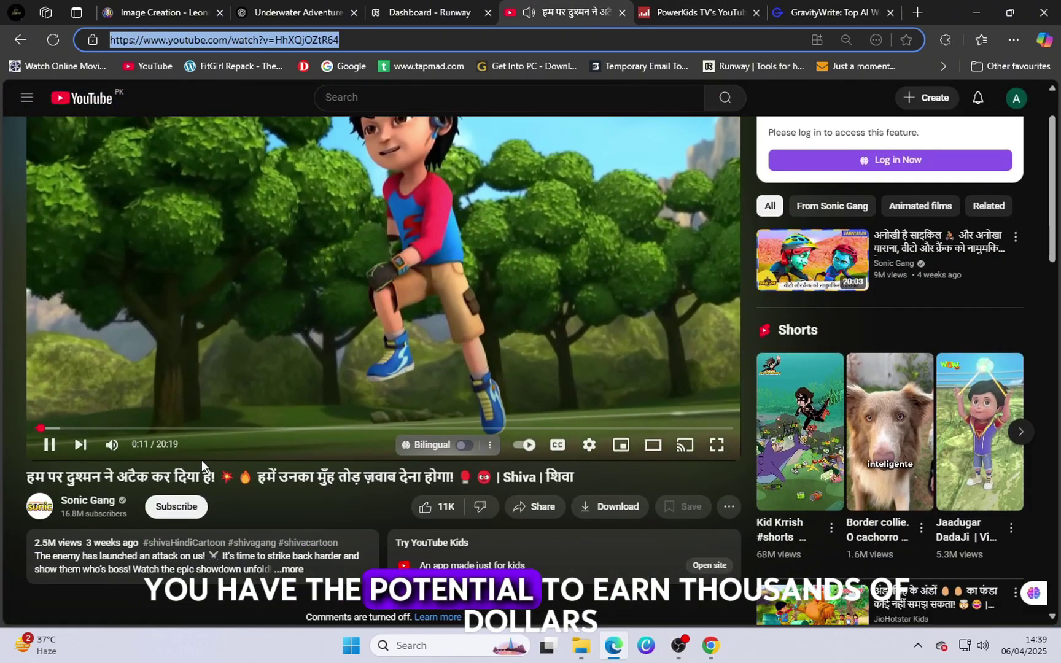
{"action": "left_click", "coordinate": [87, 500]}
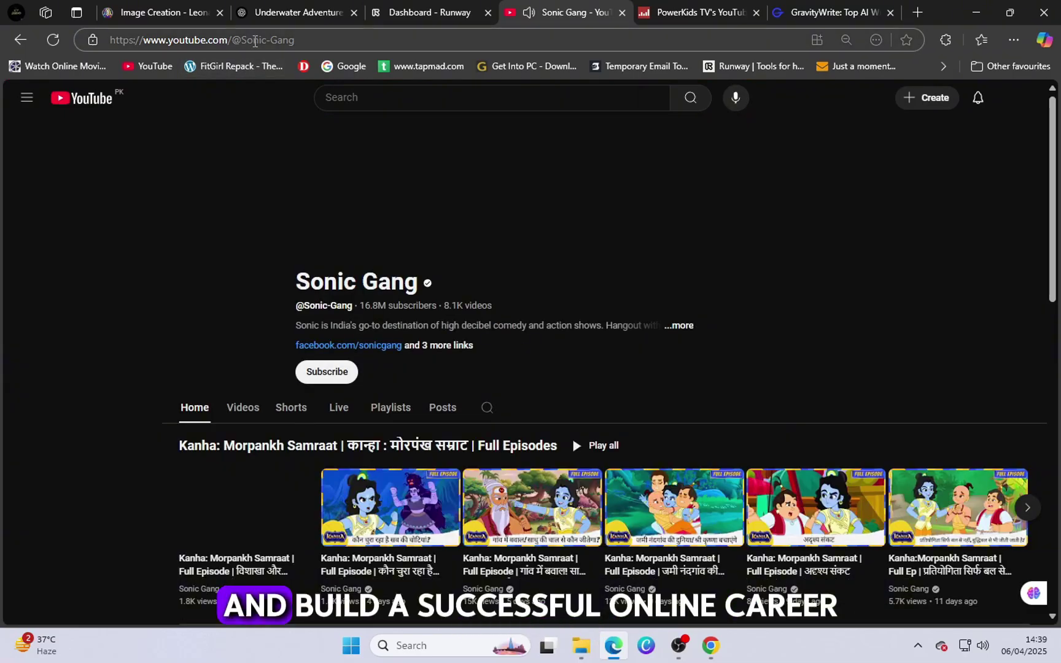
{"action": "left_click", "coordinate": [254, 40]}
{"action": "right_click", "coordinate": [254, 39]}
{"action": "left_click", "coordinate": [296, 206]}
{"action": "left_click", "coordinate": [700, 12]}
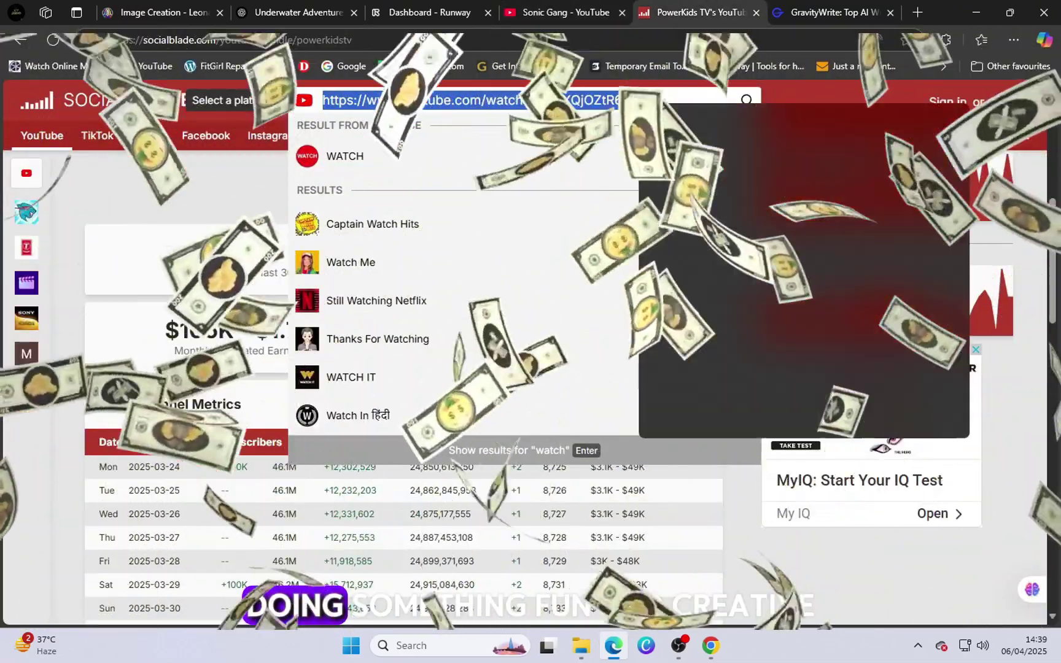
{"action": "right_click", "coordinate": [640, 103]}
{"action": "mouse_move", "coordinate": [651, 241]}
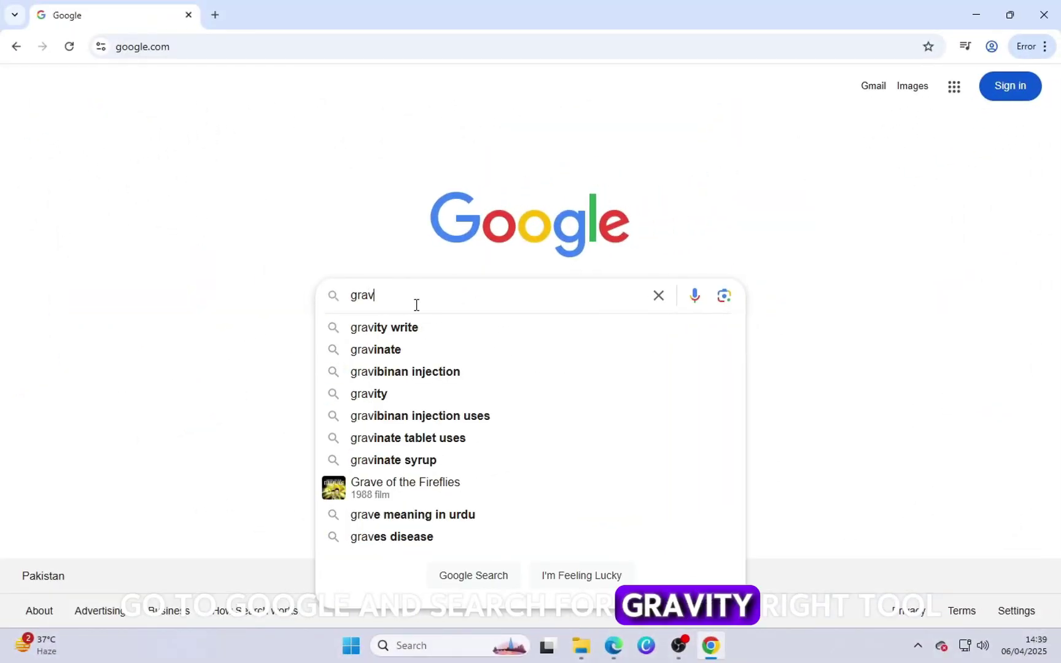
Search Google for 'gravity write' to reach the GravityWrite AI writer homepage.
{"action": "type", "text": "y"}
{"action": "key", "text": "Down"}
{"action": "key", "text": "Return"}
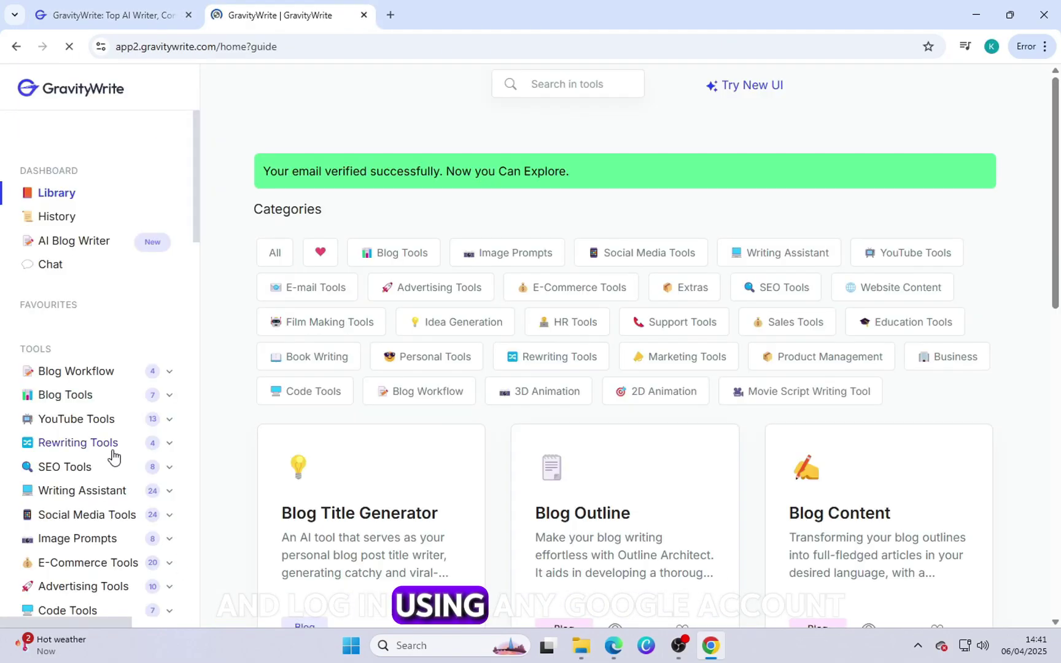
Expand Idea Generation and 3D Animation in the sidebar to list the three 3D Animated tools.
{"action": "scroll", "coordinate": [144, 491], "scroll_direction": "down", "scroll_amount": 5}
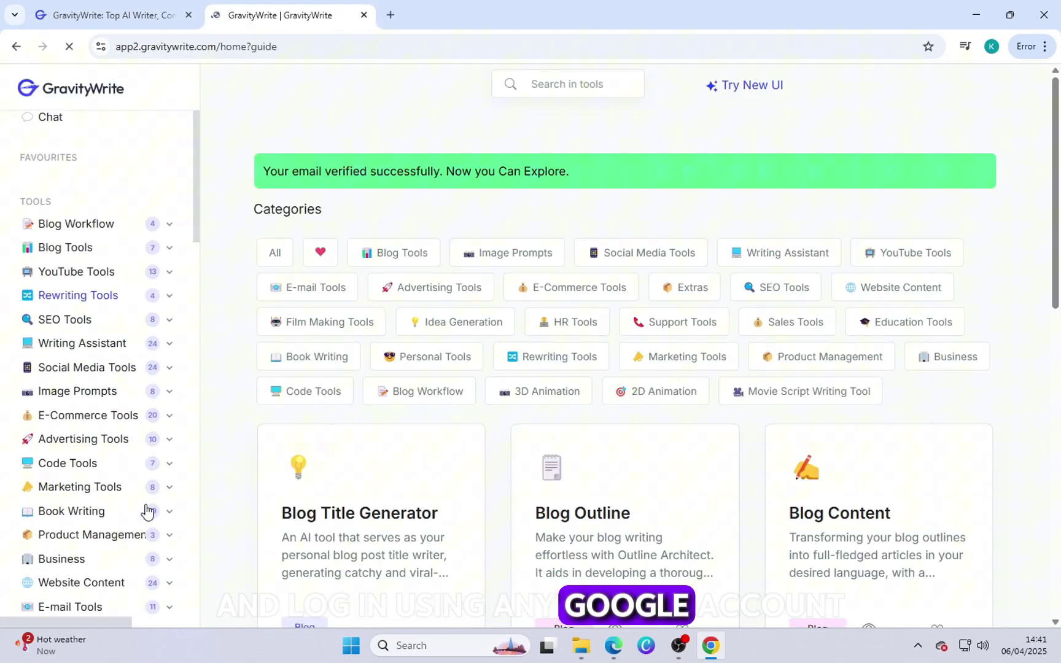
{"action": "scroll", "coordinate": [145, 530], "scroll_direction": "down", "scroll_amount": 1}
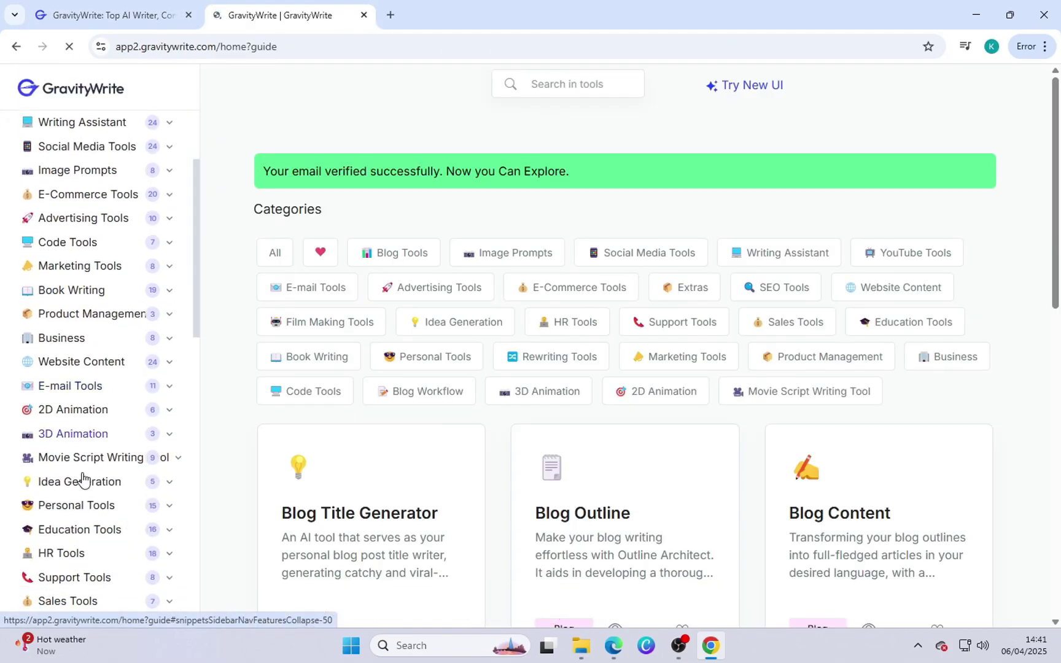
{"action": "scroll", "coordinate": [166, 436], "scroll_direction": "down", "scroll_amount": 1}
{"action": "left_click", "coordinate": [168, 430]}
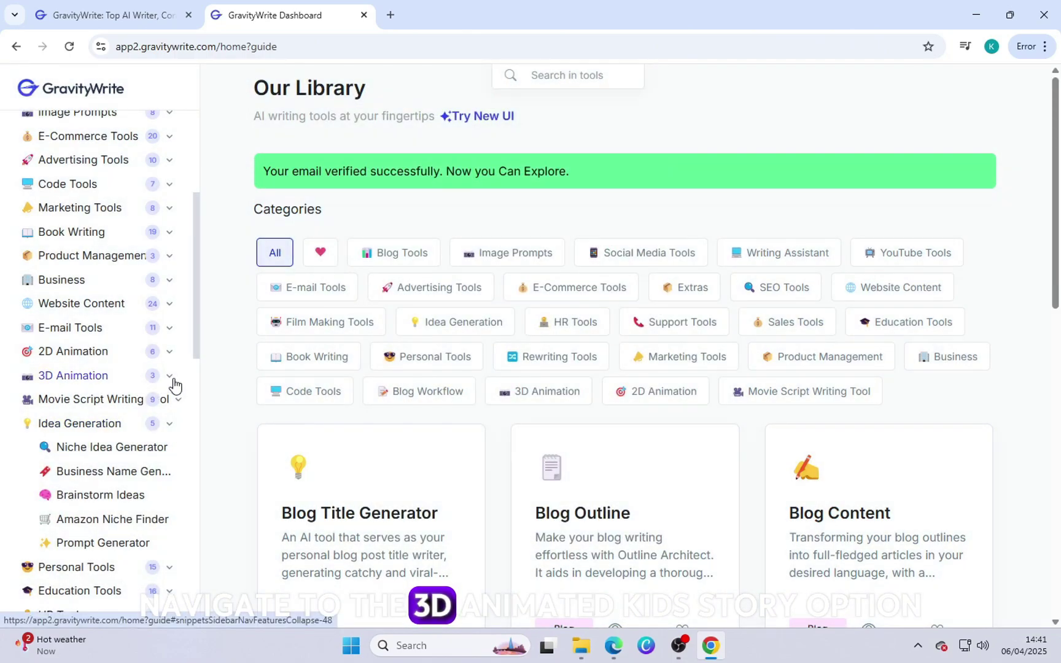
{"action": "left_click", "coordinate": [172, 380]}
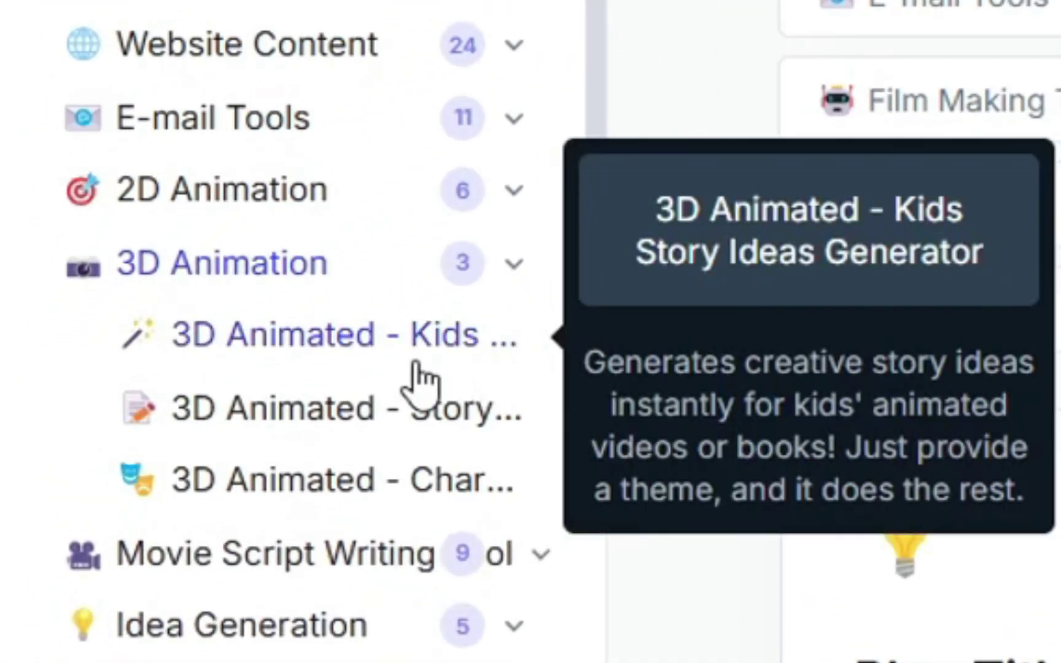
Generate ten underwater fantasy-and-adventure story ideas with the 3D Animated Kids Story Ideas Generator.
{"action": "left_click", "coordinate": [377, 341]}
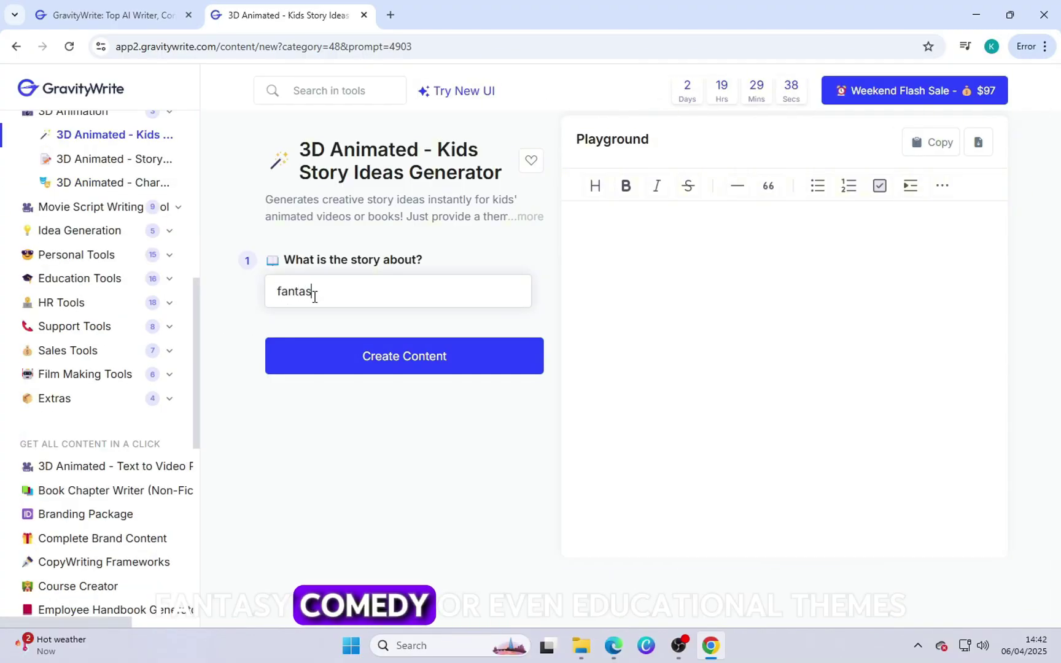
{"action": "type", "text": "ture"}
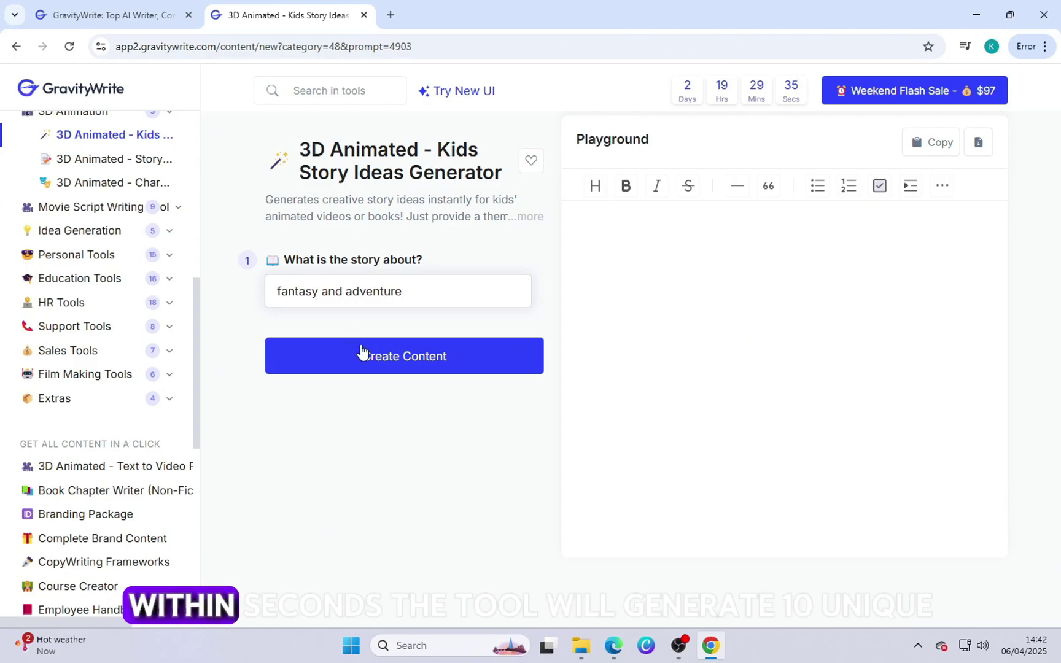
{"action": "left_click", "coordinate": [360, 346]}
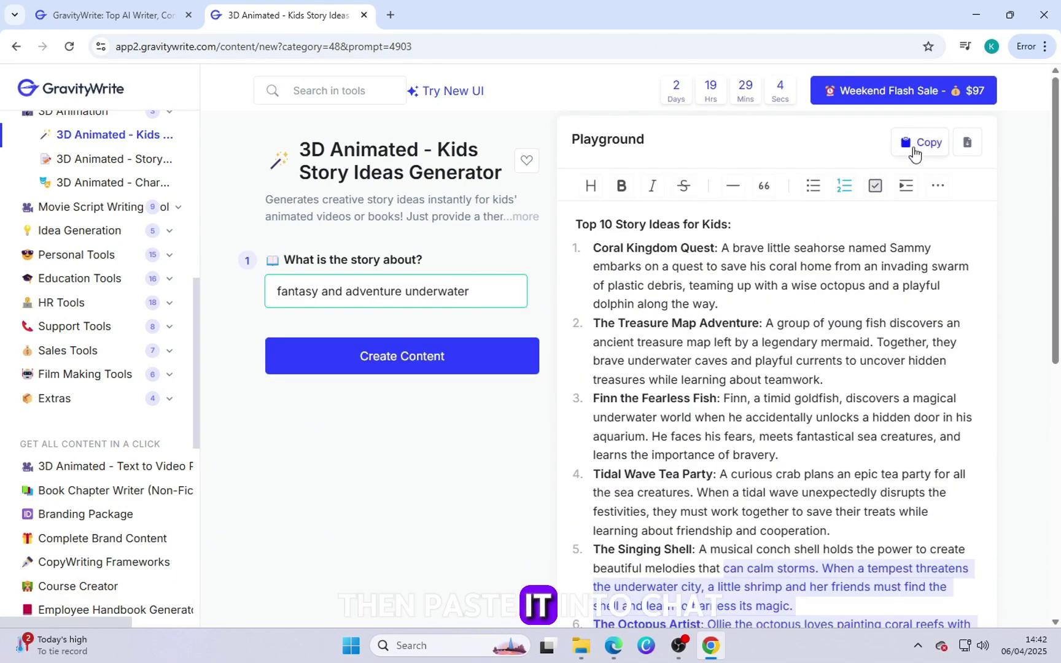
Copy the description of story 9, The Lost City of Atlantis.
{"action": "scroll", "coordinate": [769, 505], "scroll_direction": "down", "scroll_amount": 8}
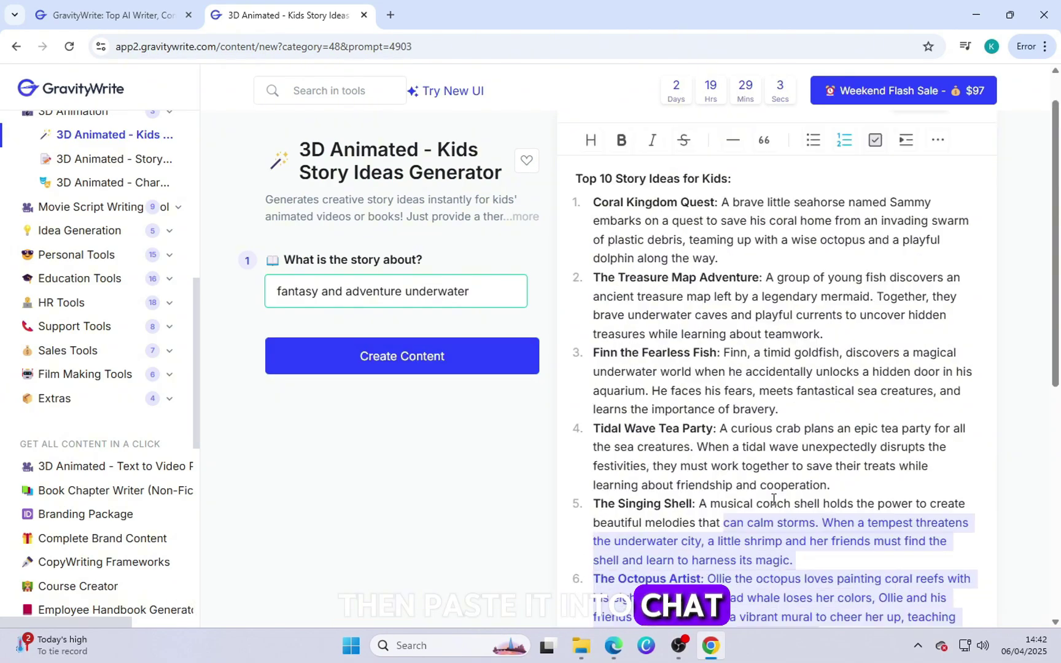
{"action": "left_click_drag", "start_coordinate": [736, 361], "coordinate": [803, 412]}
{"action": "right_click", "coordinate": [754, 408]}
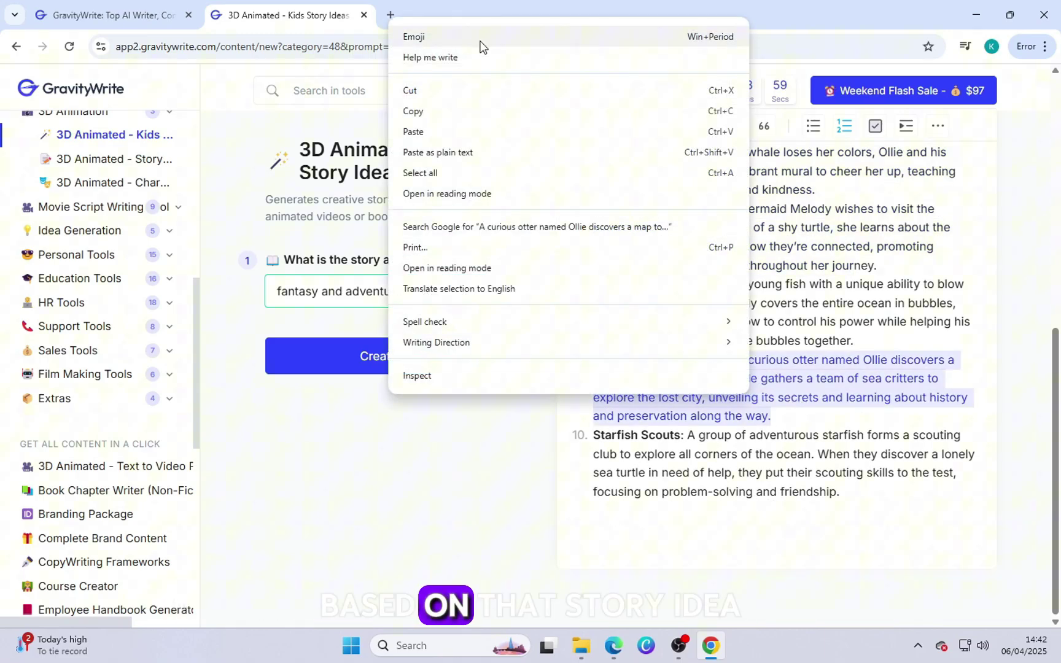
{"action": "left_click", "coordinate": [450, 107]}
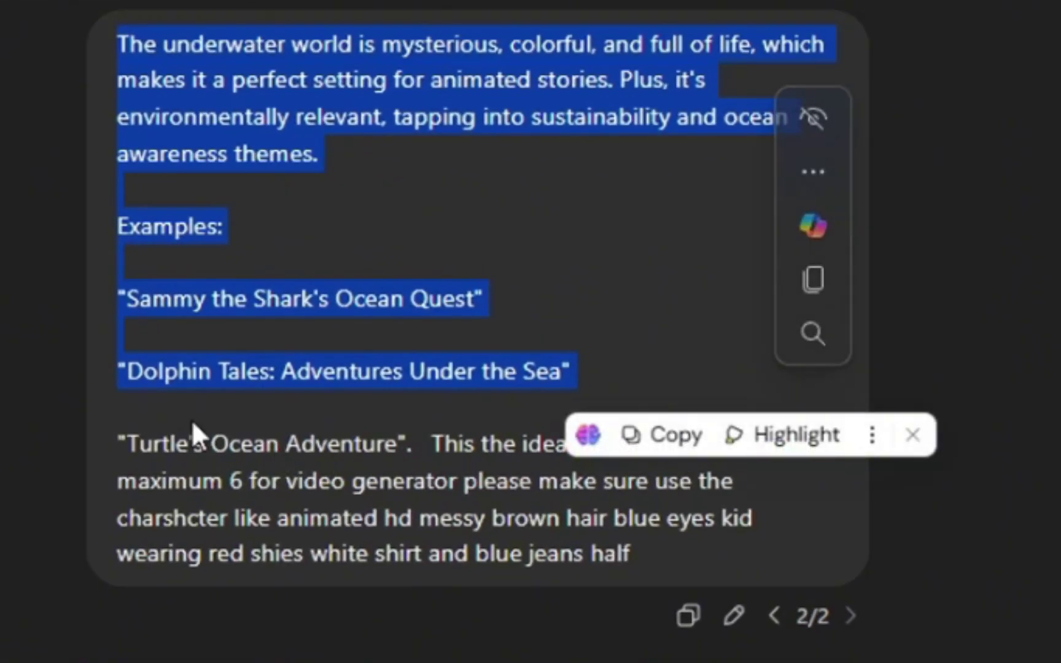
Select the six-prompt request and the messy brown-haired, blue-eyed kid description in the ChatGPT message.
{"action": "left_click", "coordinate": [194, 433]}
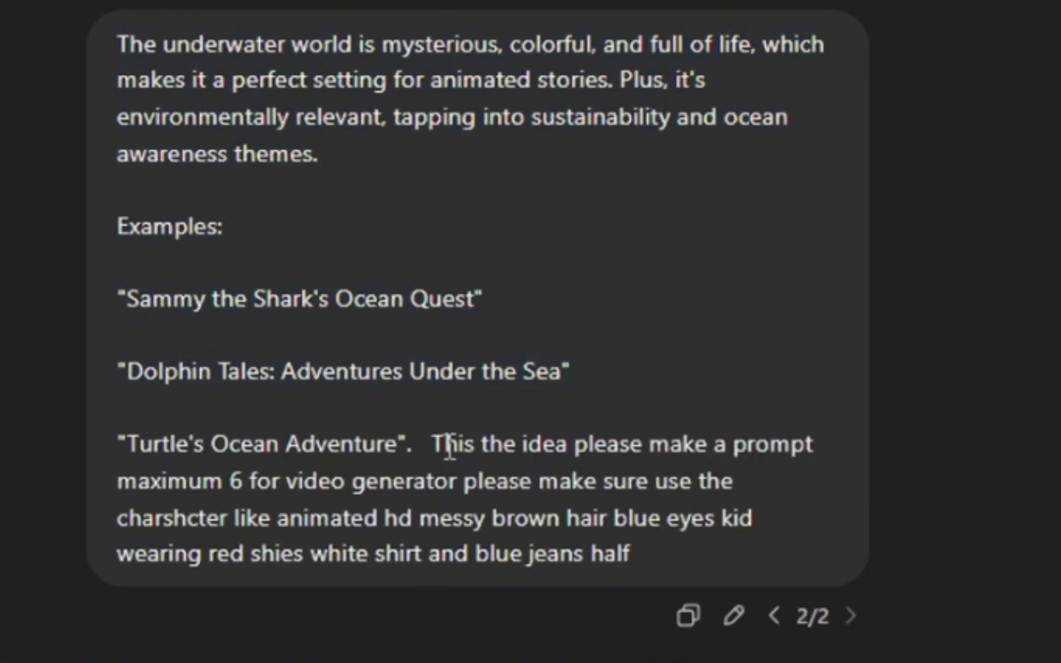
{"action": "left_click_drag", "start_coordinate": [791, 454], "coordinate": [700, 494]}
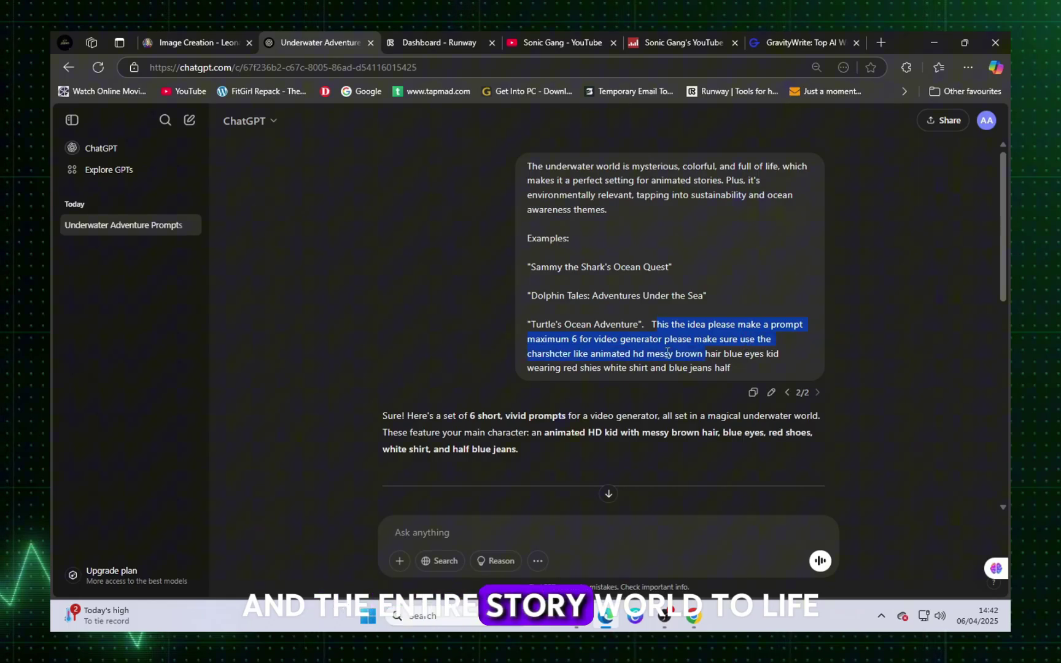
{"action": "left_click_drag", "start_coordinate": [583, 358], "coordinate": [600, 359]}
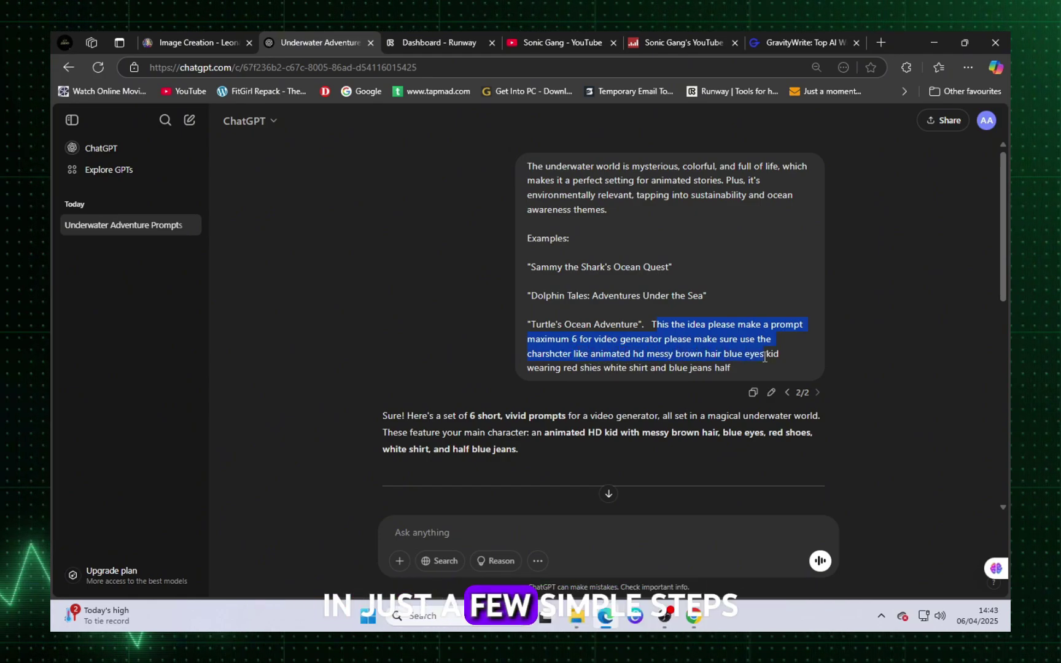
Scroll through ChatGPT's reply and select the list of six underwater video prompts.
{"action": "left_click", "coordinate": [366, 338]}
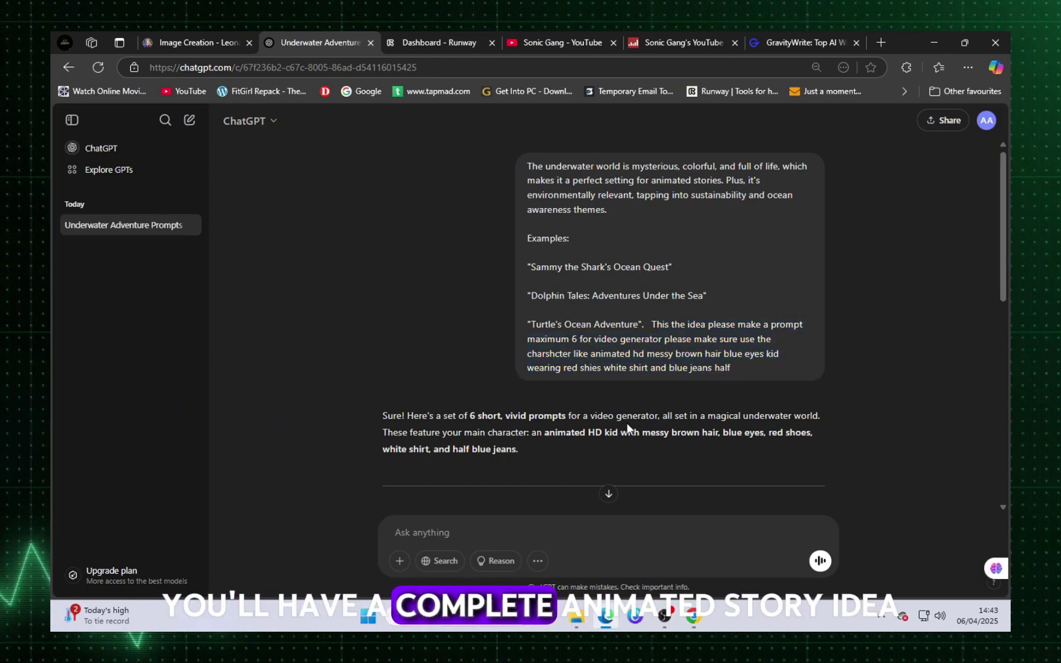
{"action": "scroll", "coordinate": [627, 428], "scroll_direction": "down", "scroll_amount": 2}
{"action": "scroll", "coordinate": [627, 391], "scroll_direction": "down", "scroll_amount": 2}
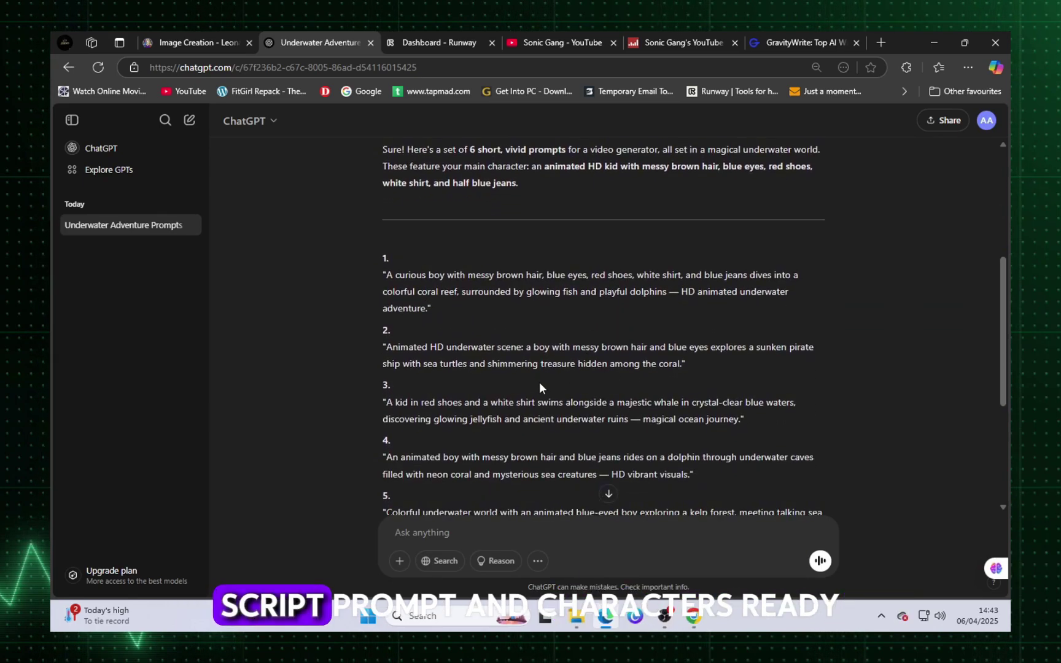
{"action": "scroll", "coordinate": [514, 341], "scroll_direction": "down", "scroll_amount": 1}
{"action": "scroll", "coordinate": [430, 313], "scroll_direction": "up", "scroll_amount": 1}
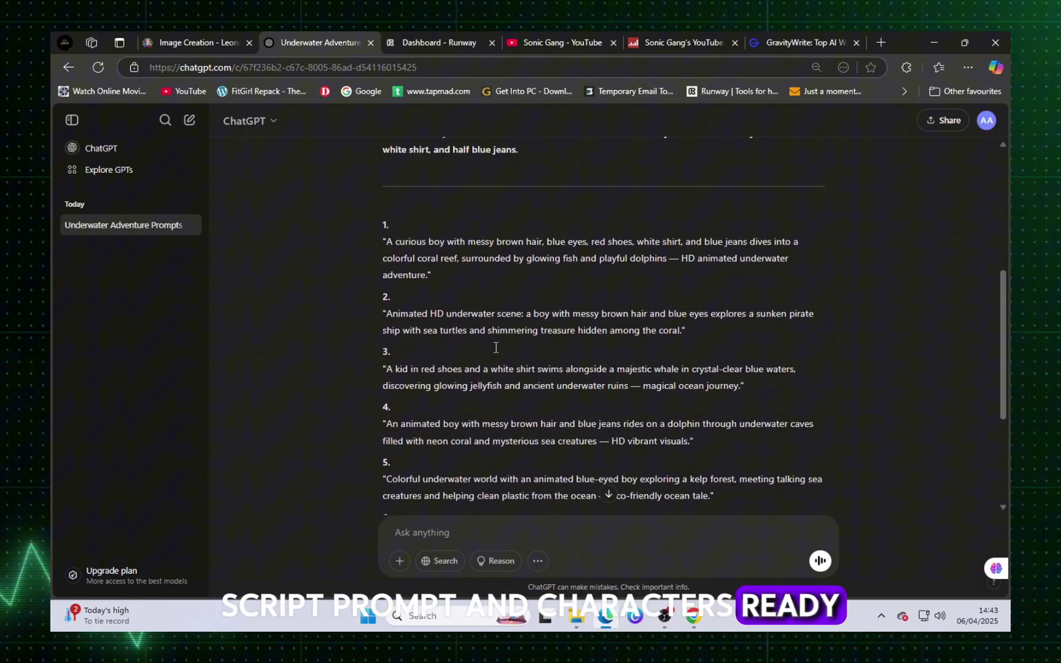
{"action": "left_click_drag", "start_coordinate": [387, 274], "coordinate": [743, 369]}
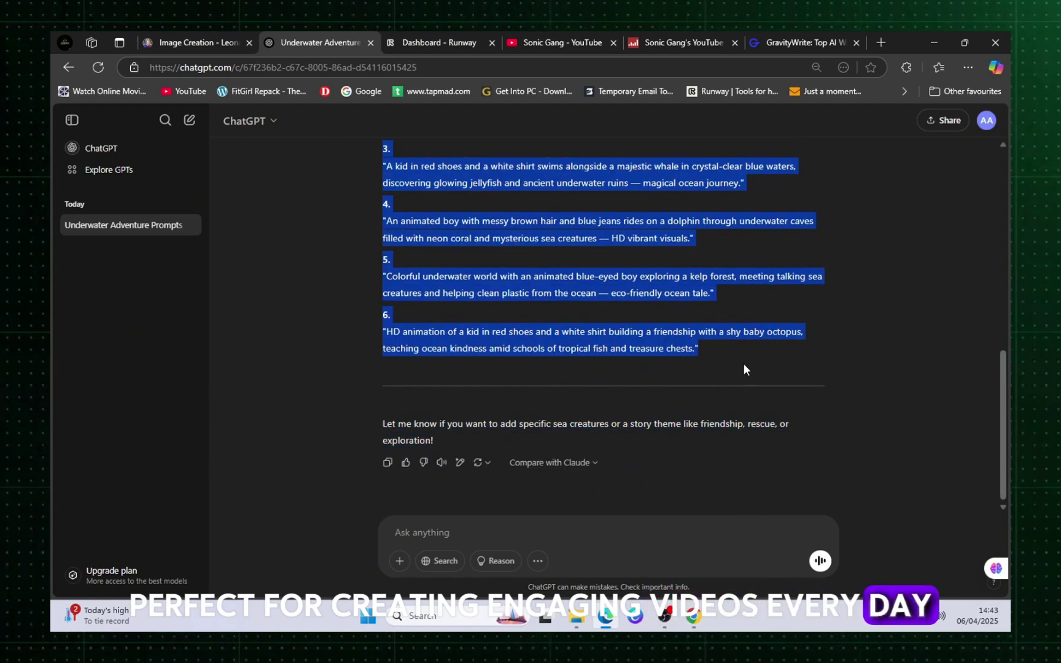
{"action": "left_click", "coordinate": [467, 322]}
Copy prompt 1, the curious boy diving into a colourful coral reef with dolphins.
{"action": "scroll", "coordinate": [554, 332], "scroll_direction": "up", "scroll_amount": 2}
{"action": "scroll", "coordinate": [559, 338], "scroll_direction": "up", "scroll_amount": 1}
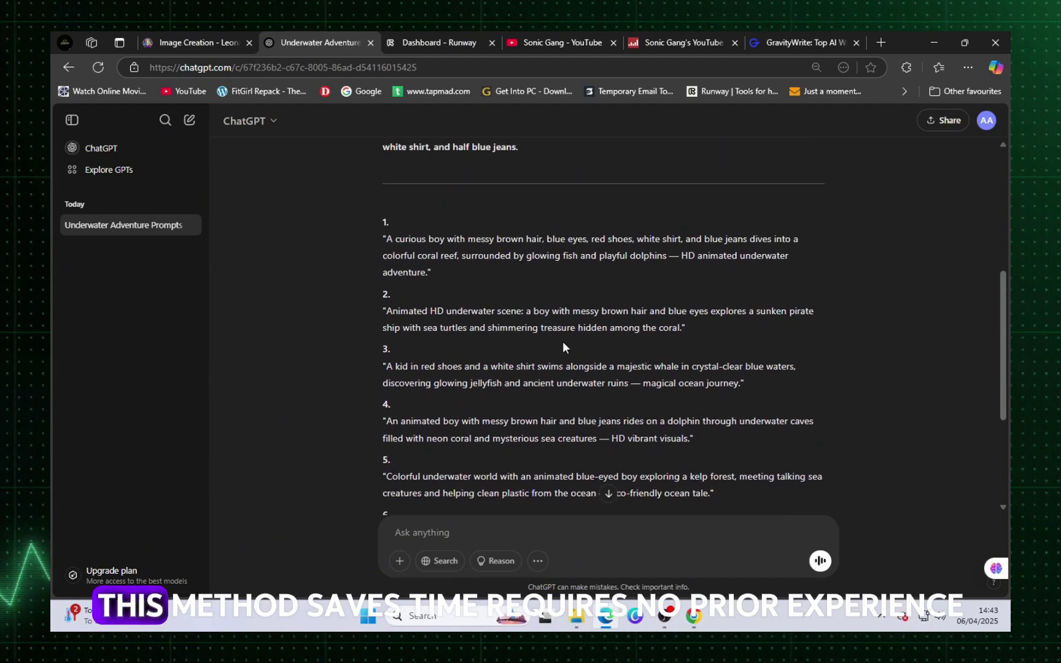
{"action": "left_click_drag", "start_coordinate": [387, 238], "coordinate": [439, 272]}
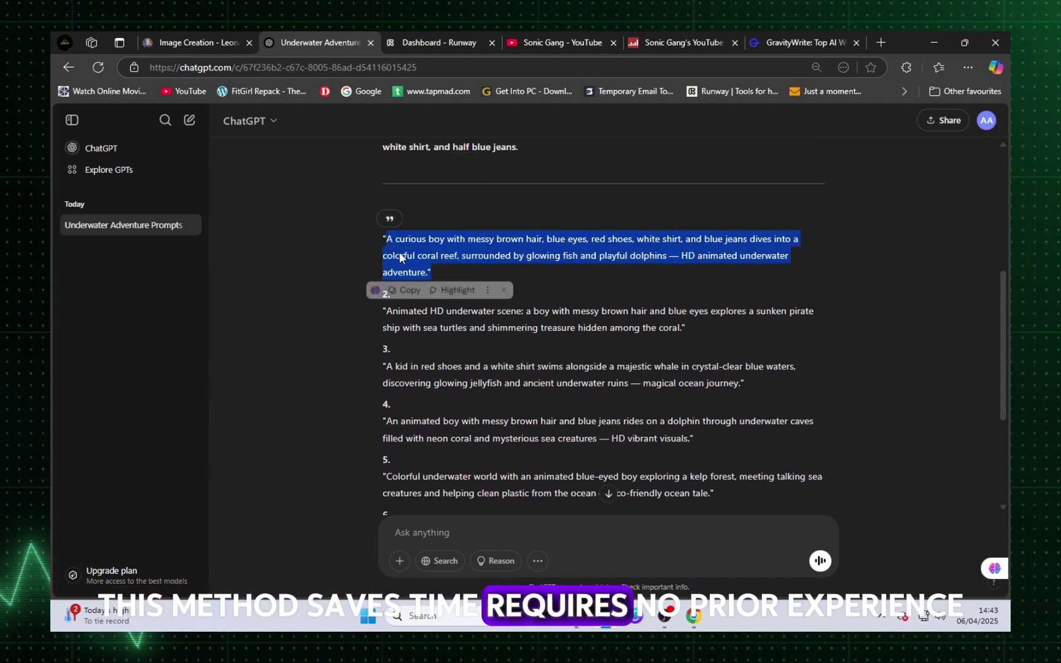
{"action": "right_click", "coordinate": [398, 252]}
{"action": "left_click", "coordinate": [441, 267]}
{"action": "left_click", "coordinate": [442, 270]}
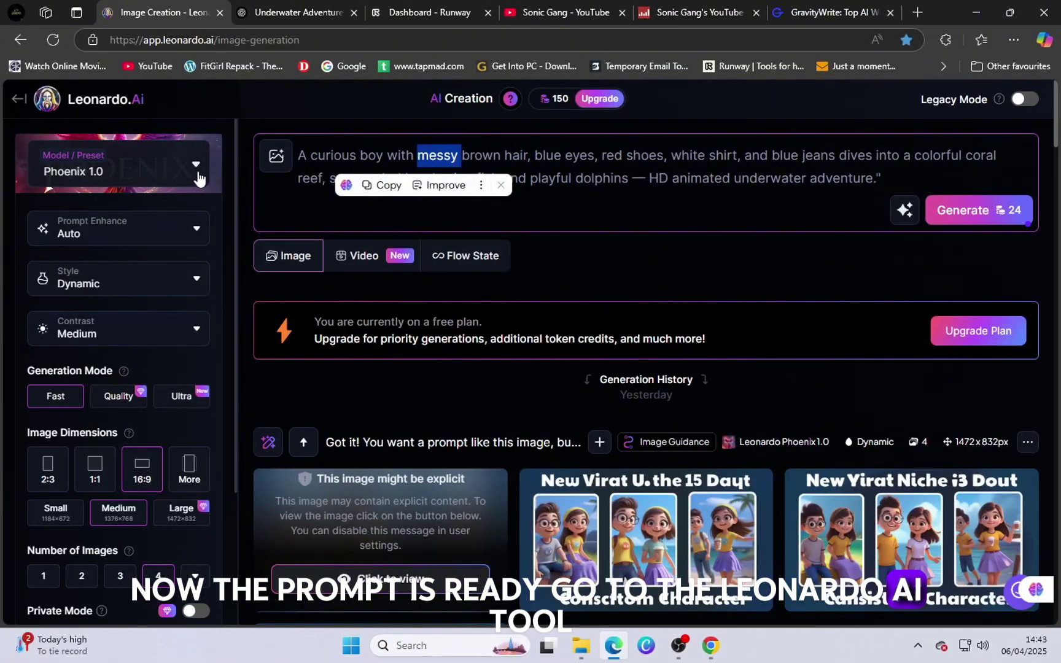
Keep Phoenix 1.0 as the Leonardo.Ai model and check the pasted coral-reef prompt.
{"action": "left_click", "coordinate": [206, 176]}
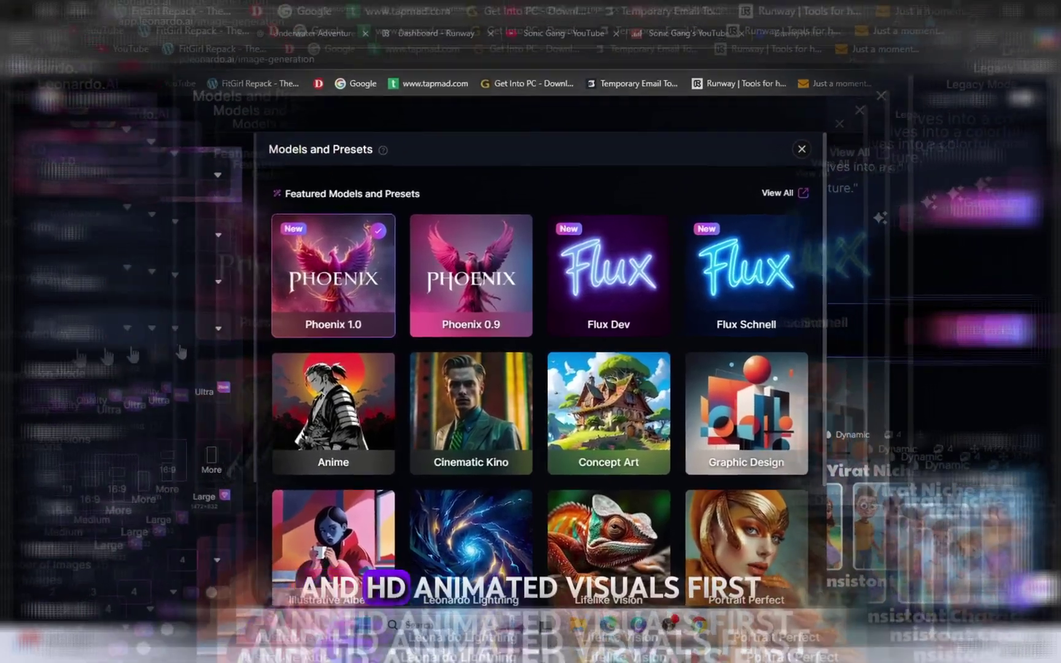
{"action": "scroll", "coordinate": [167, 516], "scroll_direction": "down", "scroll_amount": 3}
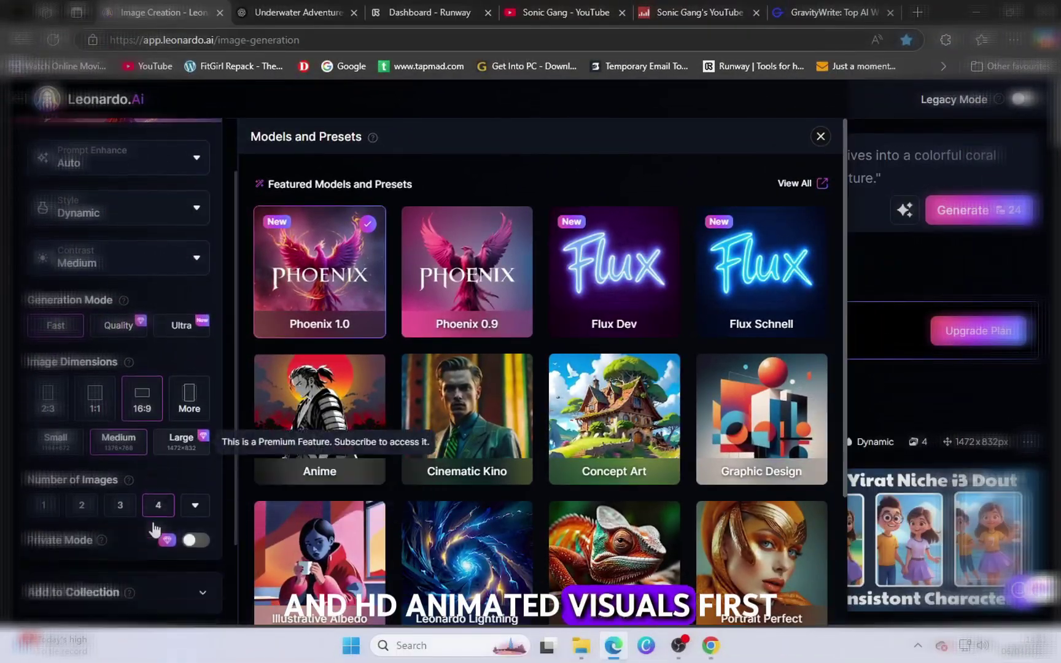
{"action": "scroll", "coordinate": [169, 517], "scroll_direction": "up", "scroll_amount": 3}
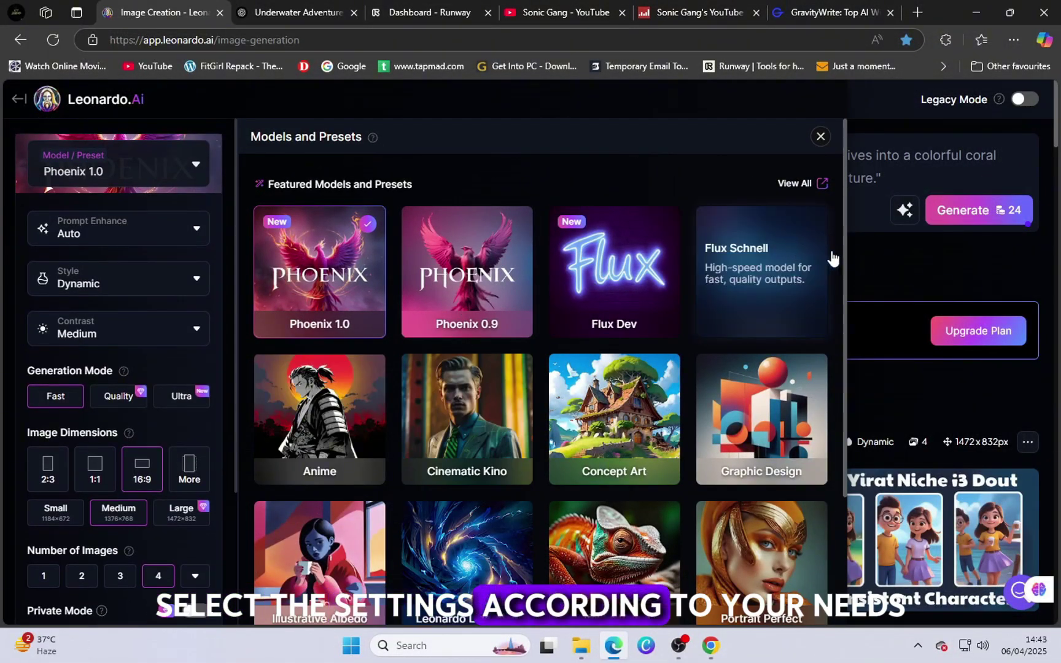
{"action": "left_click", "coordinate": [820, 136]}
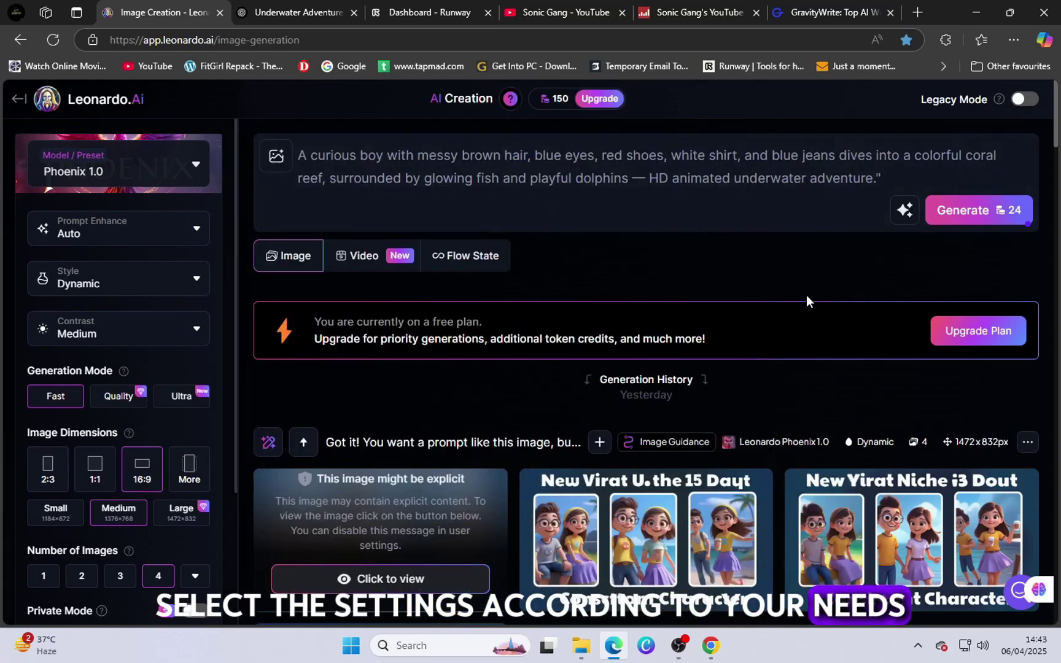
{"action": "triple_click", "coordinate": [659, 186]}
{"action": "left_click", "coordinate": [659, 186]}
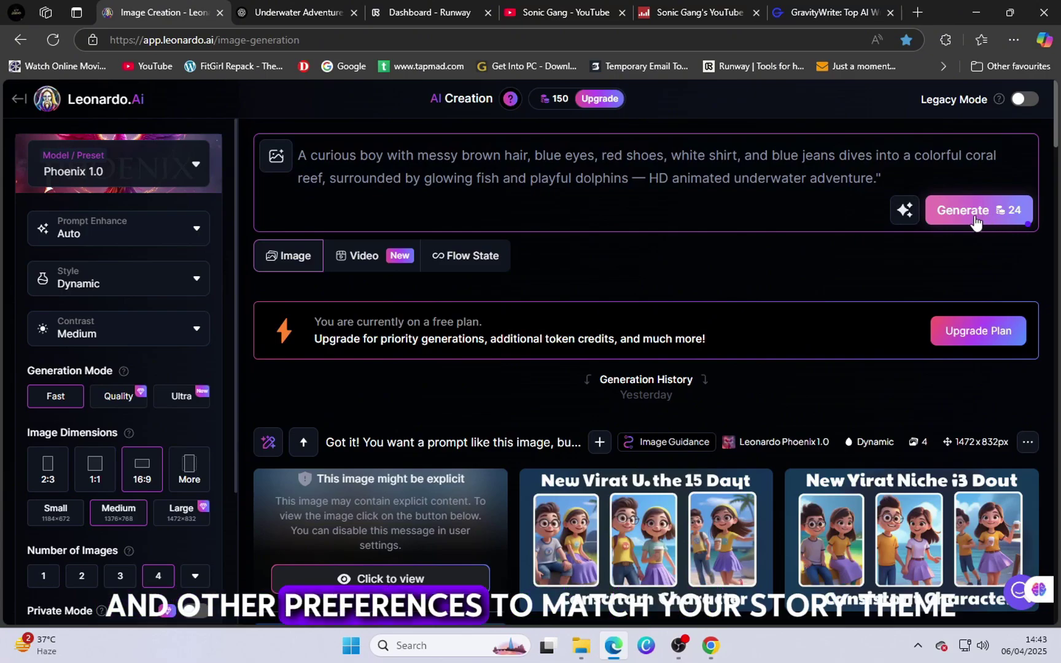
Generate four 16:9 images of the boy swimming among coral, fish and dolphins.
{"action": "left_click", "coordinate": [954, 239]}
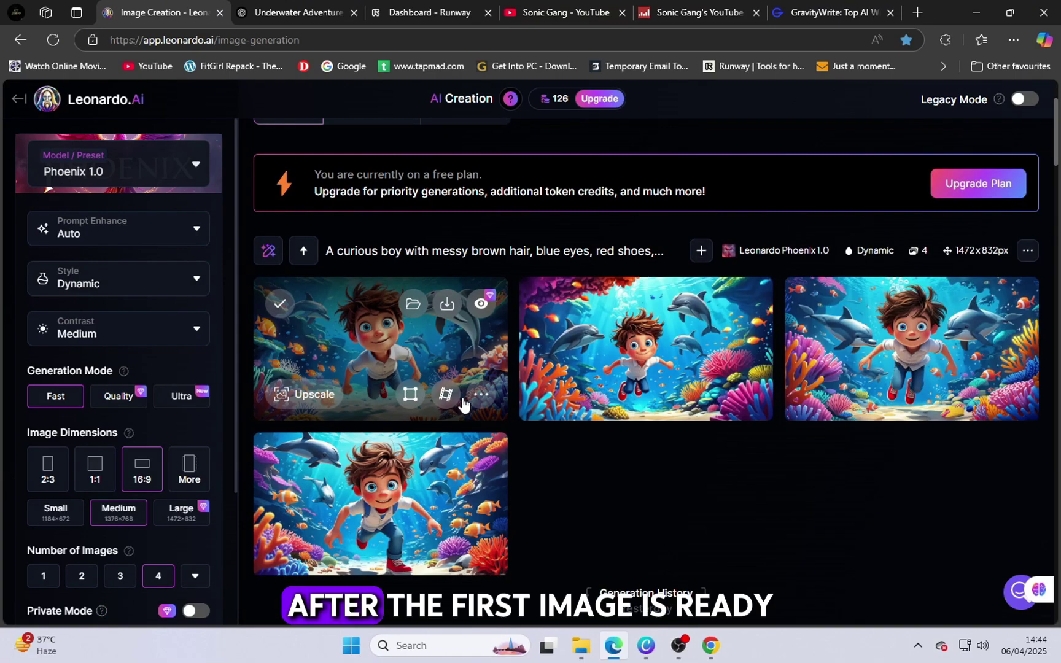
{"action": "left_click", "coordinate": [463, 405]}
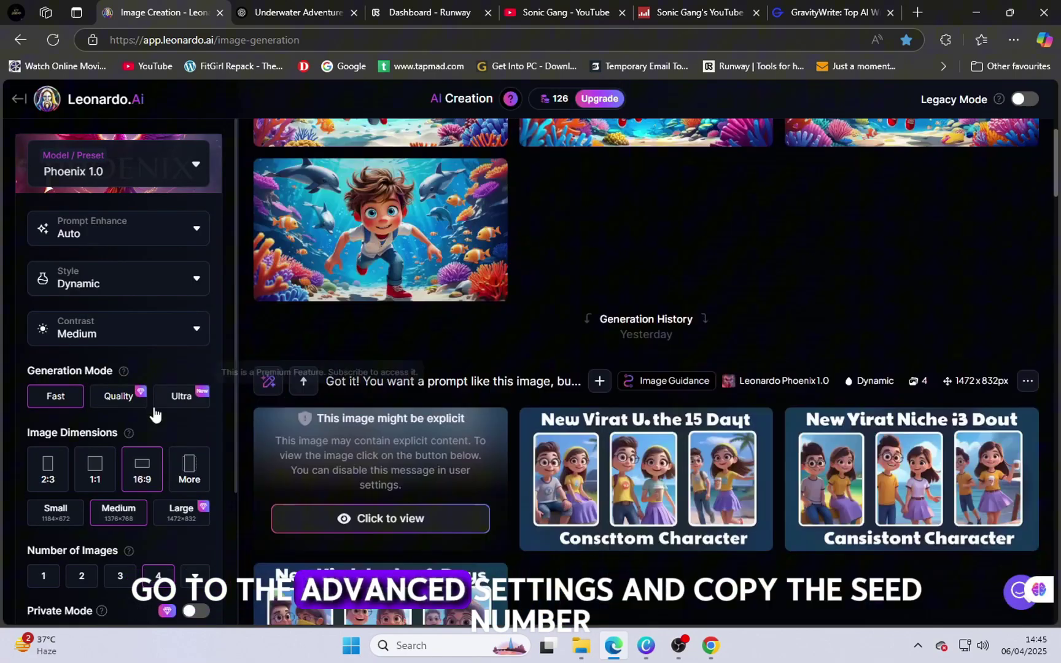
{"action": "scroll", "coordinate": [152, 412], "scroll_direction": "down", "scroll_amount": 3}
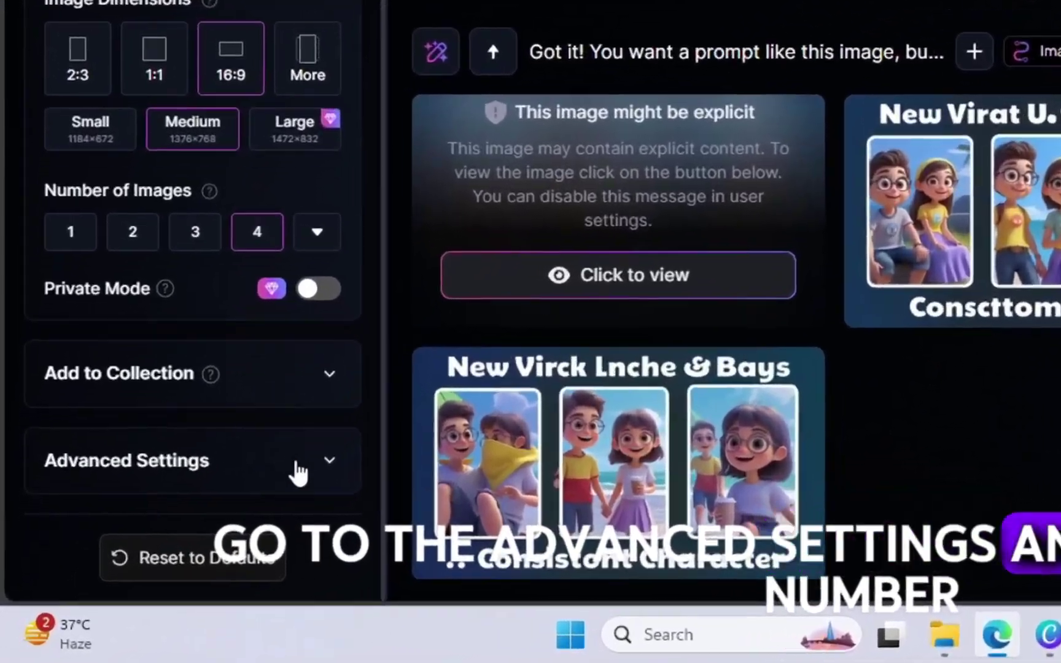
{"action": "left_click", "coordinate": [297, 469]}
{"action": "scroll", "coordinate": [298, 456], "scroll_direction": "down", "scroll_amount": 5}
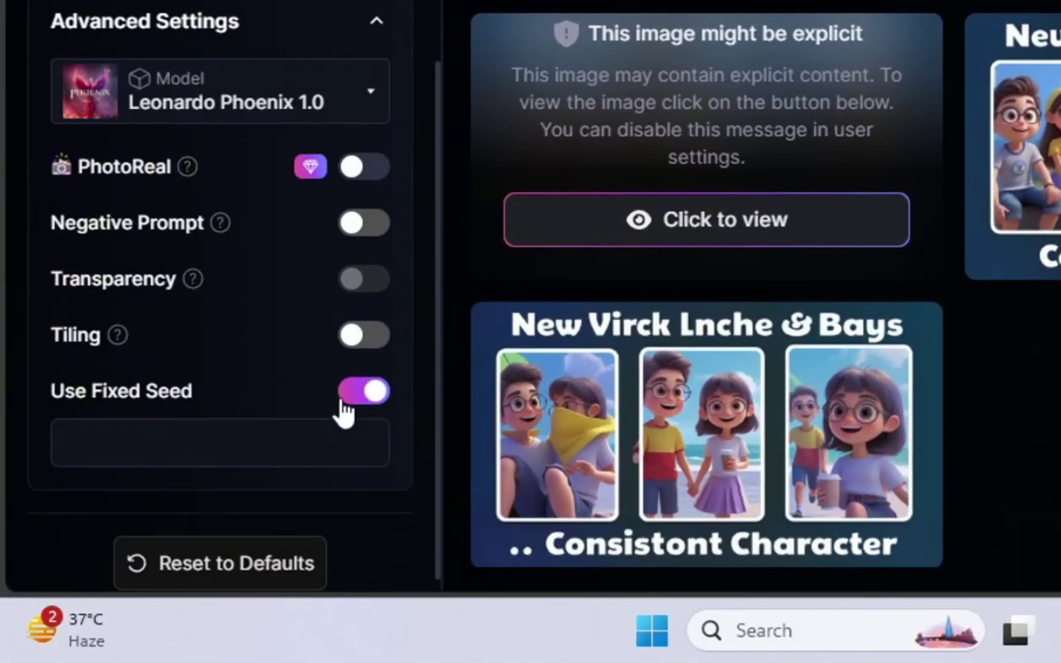
{"action": "scroll", "coordinate": [965, 393], "scroll_direction": "up", "scroll_amount": 5}
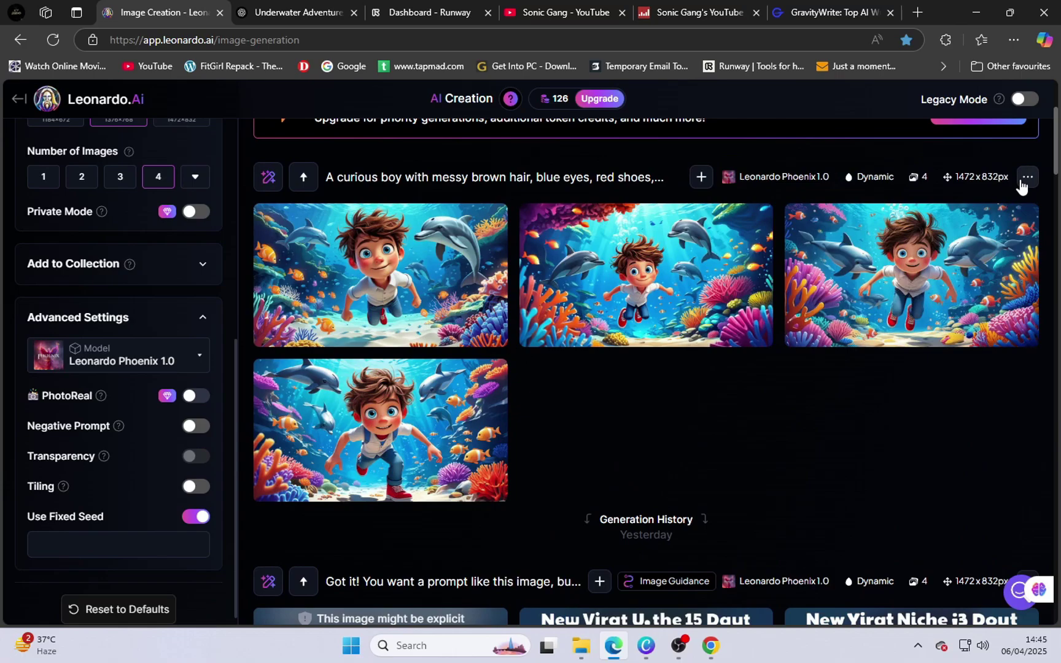
{"action": "left_click", "coordinate": [1027, 176]}
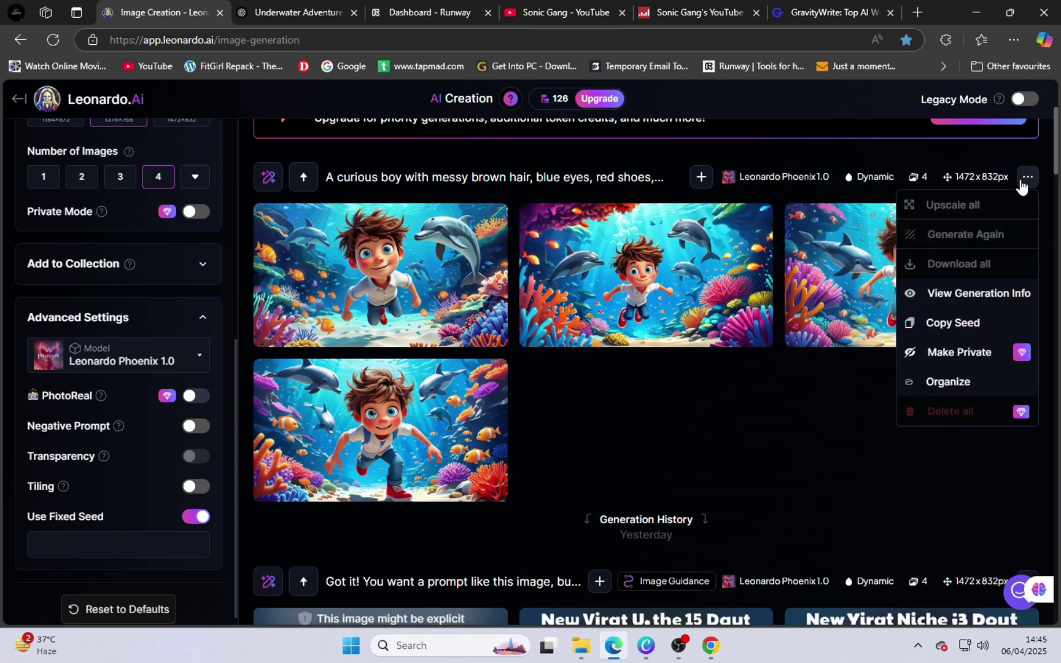
{"action": "left_click", "coordinate": [934, 324]}
{"action": "scroll", "coordinate": [369, 430], "scroll_direction": "down", "scroll_amount": 3}
{"action": "right_click", "coordinate": [94, 547]}
{"action": "left_click", "coordinate": [136, 402]}
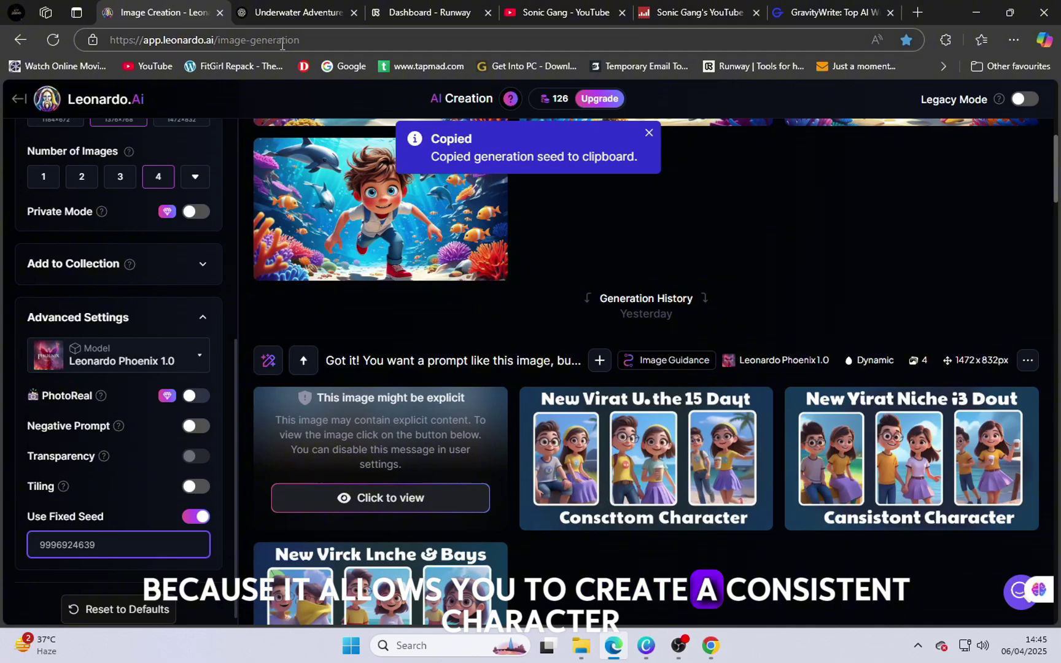
Select the text of the second underwater prompt in ChatGPT for copying.
{"action": "left_click", "coordinate": [332, 12]}
{"action": "left_click_drag", "start_coordinate": [360, 310], "coordinate": [711, 330]}
{"action": "right_click", "coordinate": [647, 312]}
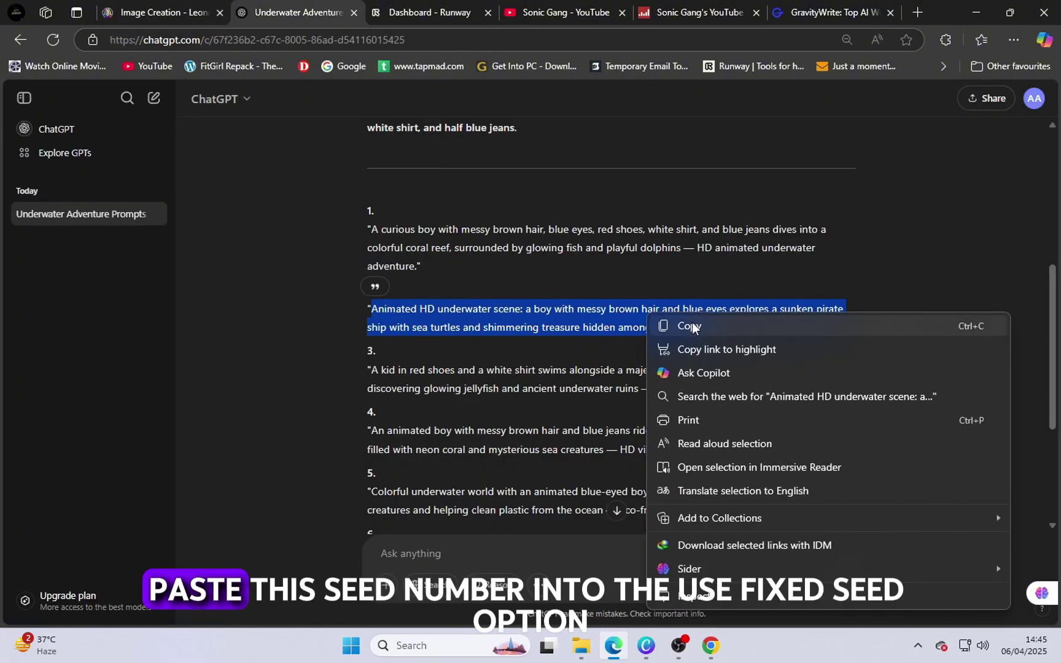
Replace the Leonardo prompt with ChatGPT prompt 2, the sunken pirate ship with a sea turtle.
{"action": "left_click", "coordinate": [692, 324]}
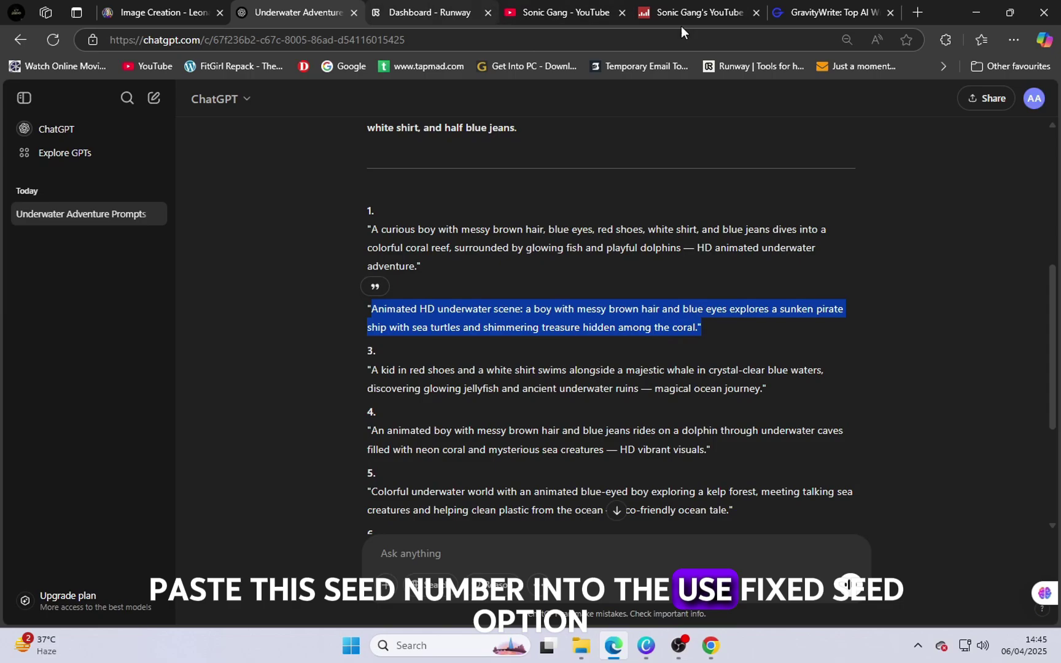
{"action": "left_click", "coordinate": [160, 12]}
{"action": "scroll", "coordinate": [566, 190], "scroll_direction": "up", "scroll_amount": 5}
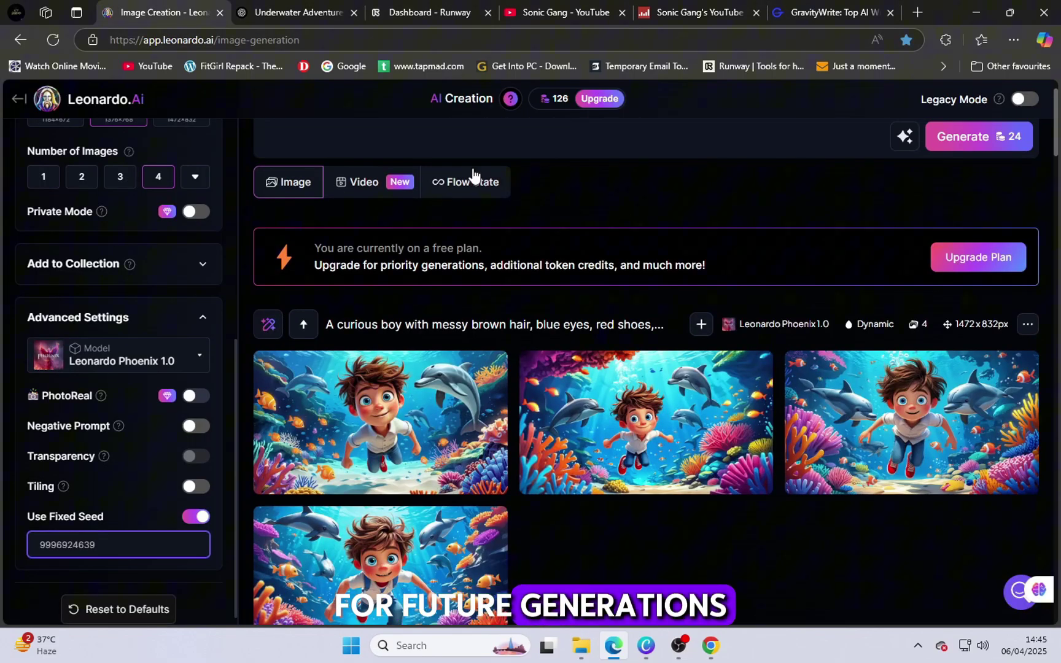
{"action": "key", "text": "ctrl+v"}
{"action": "key", "text": "ctrl+a"}
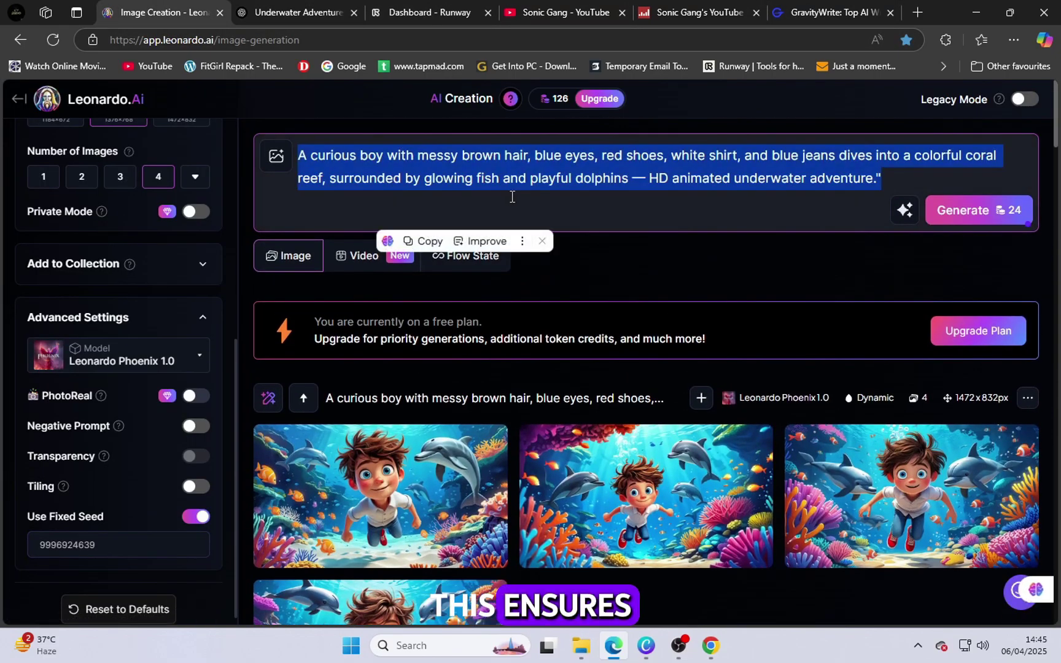
{"action": "key", "text": "ctrl+v"}
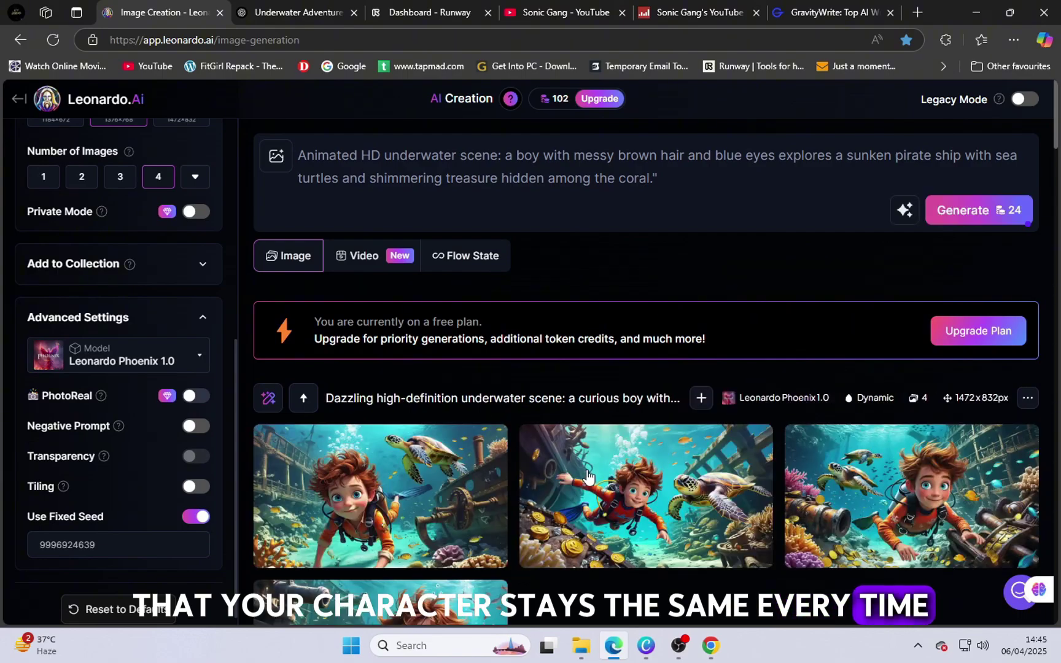
Download one of the generated pirate ship images.
{"action": "scroll", "coordinate": [592, 540], "scroll_direction": "down", "scroll_amount": 2}
{"action": "left_click", "coordinate": [491, 485]}
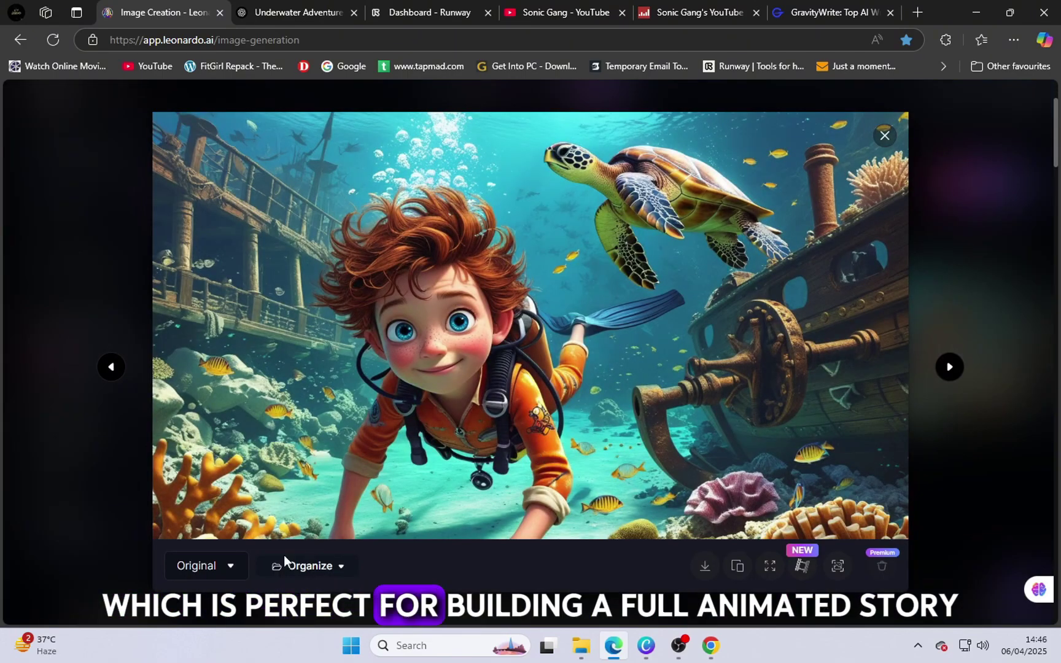
{"action": "left_click", "coordinate": [703, 564]}
{"action": "left_click", "coordinate": [832, 140]}
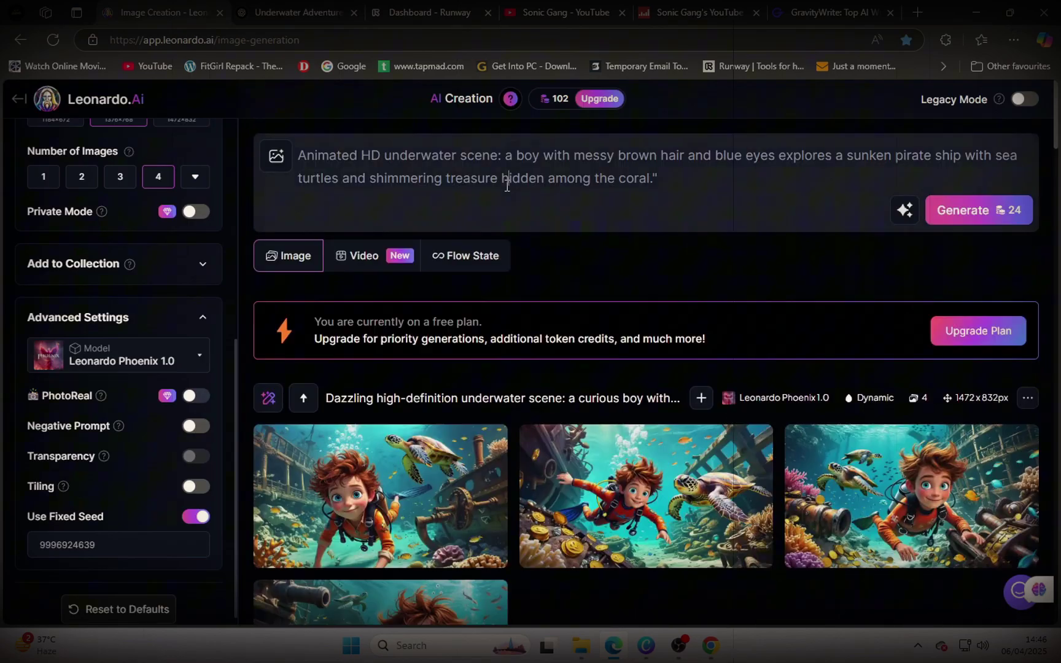
Generate Leonardo images from prompt 3 (the whale scene) and prompt 4.
{"action": "key", "text": "ctrl+a"}
{"action": "key", "text": "ctrl+v"}
{"action": "left_click", "coordinate": [959, 209]}
{"action": "scroll", "coordinate": [701, 469], "scroll_direction": "down", "scroll_amount": 5}
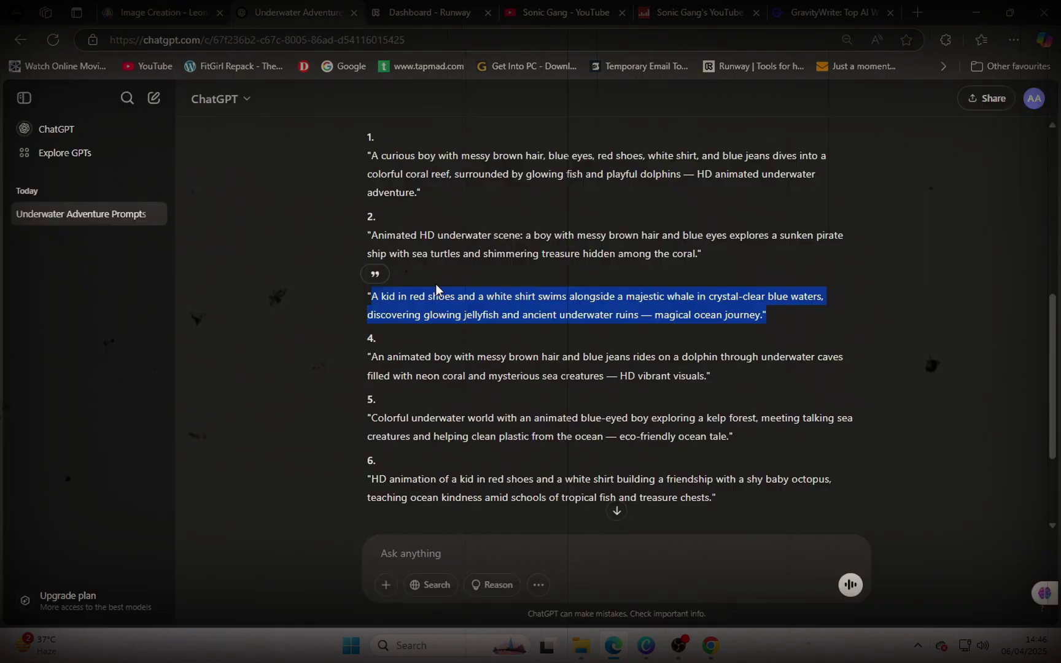
{"action": "left_click_drag", "start_coordinate": [370, 351], "coordinate": [710, 372]}
{"action": "right_click", "coordinate": [668, 360]}
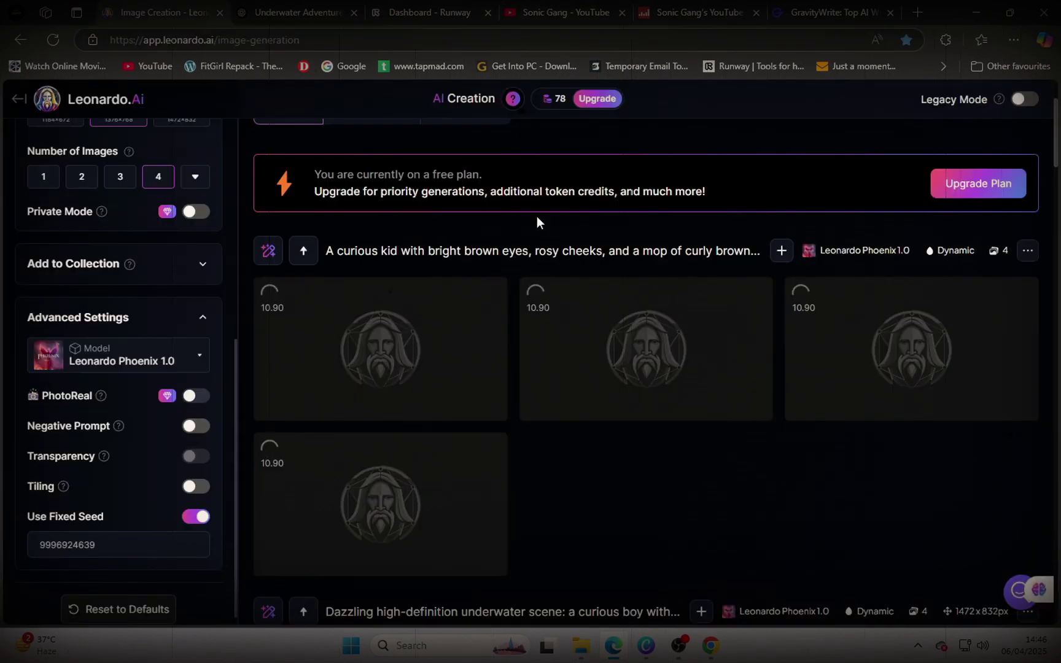
{"action": "scroll", "coordinate": [536, 216], "scroll_direction": "up", "scroll_amount": 5}
{"action": "key", "text": "ctrl+a"}
{"action": "key", "text": "ctrl+v"}
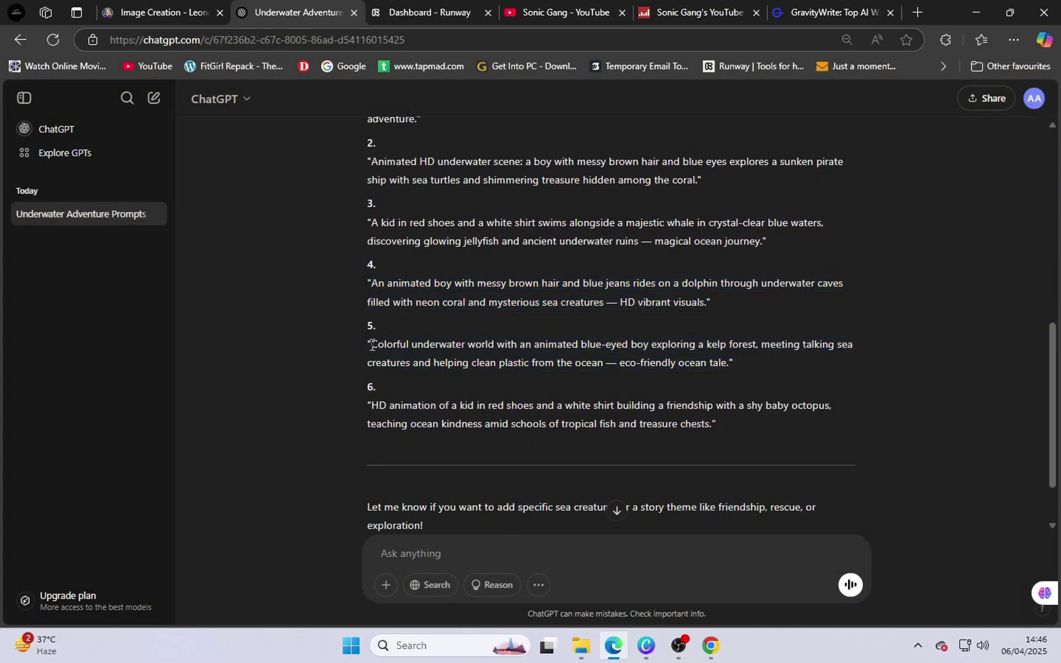
Generate images from prompt 5 (kelp forest) and prompt 6 (baby octopus).
{"action": "left_click_drag", "start_coordinate": [373, 345], "coordinate": [733, 363]}
{"action": "right_click", "coordinate": [680, 347]}
{"action": "left_click", "coordinate": [718, 61]}
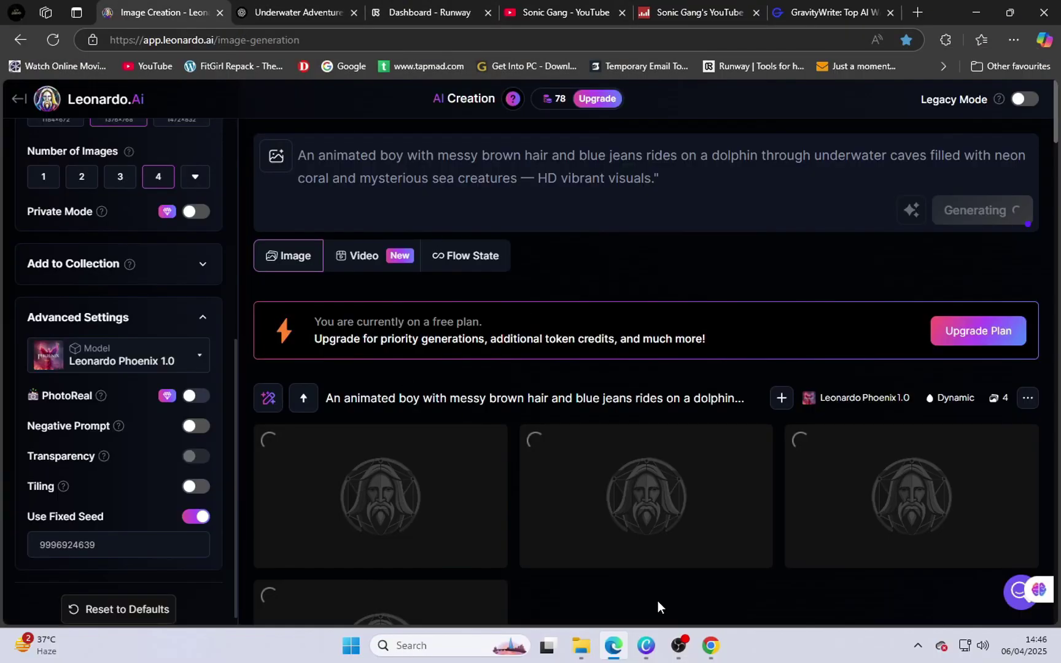
{"action": "key", "text": "ctrl+a"}
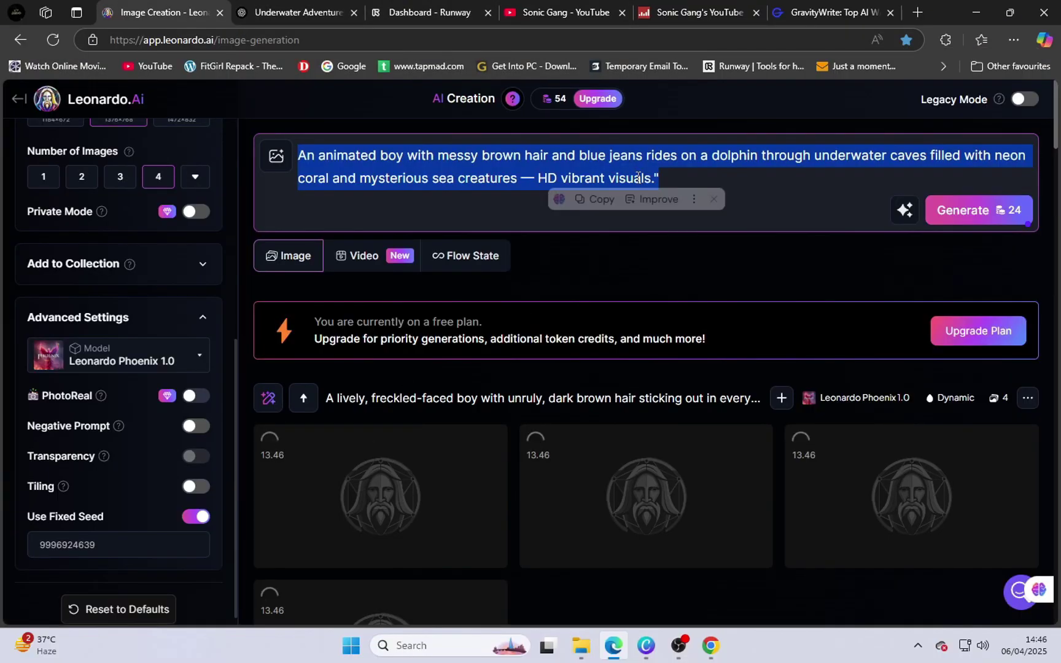
{"action": "key", "text": "ctrl+v"}
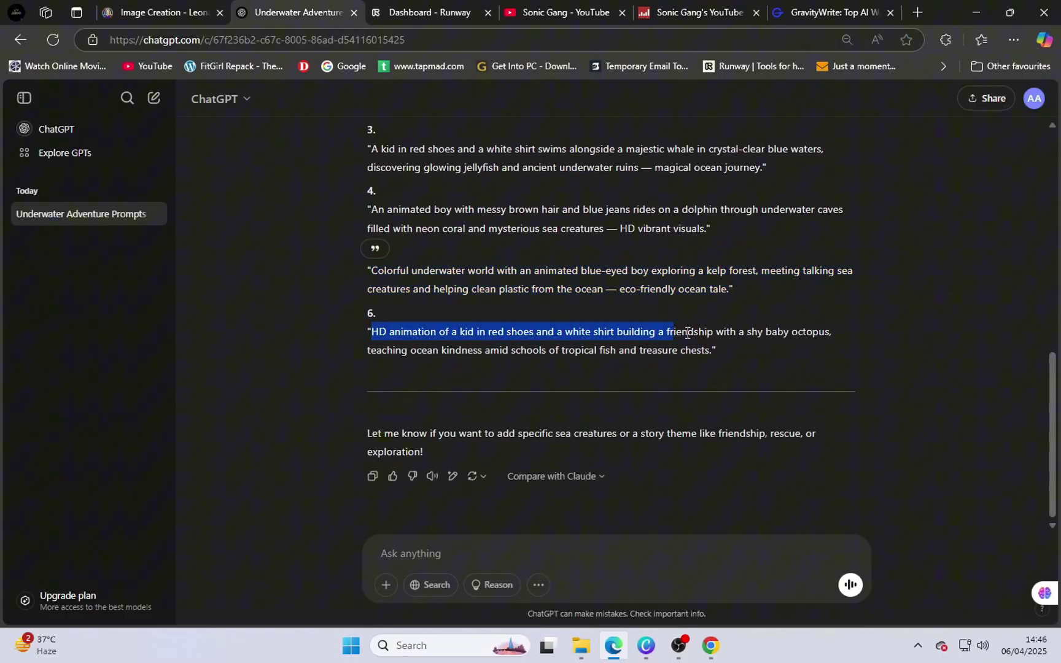
{"action": "left_click_drag", "start_coordinate": [687, 333], "coordinate": [712, 351]}
{"action": "key", "text": "ctrl+shift+Tab"}
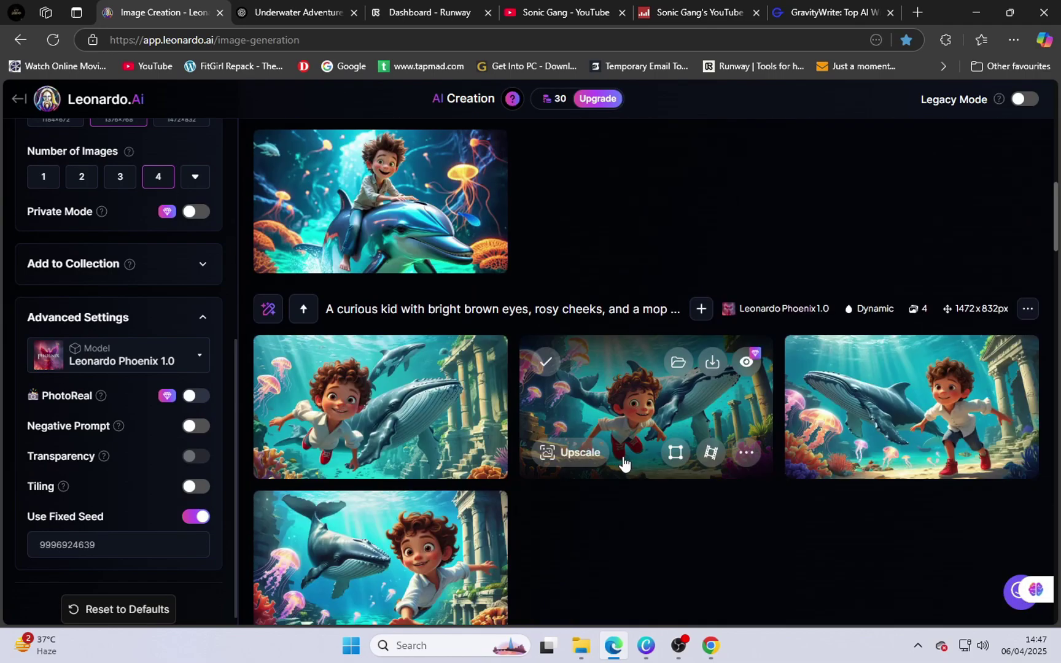
{"action": "key", "text": "ctrl+a"}
{"action": "key", "text": "ctrl+v"}
{"action": "left_click", "coordinate": [958, 212]}
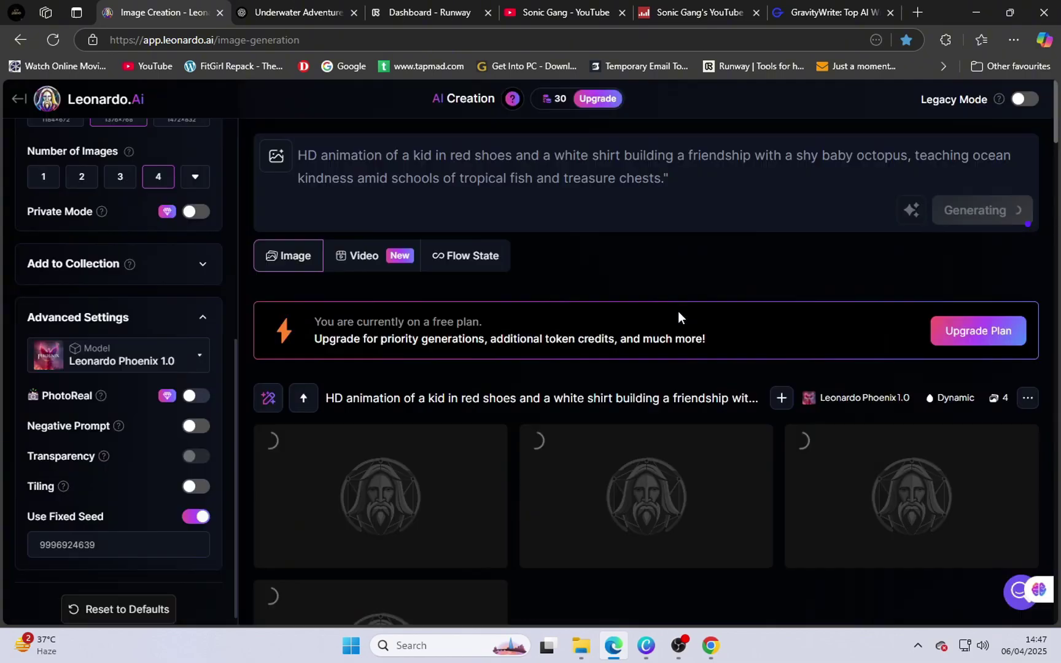
{"action": "scroll", "coordinate": [651, 381], "scroll_direction": "down", "scroll_amount": 10}
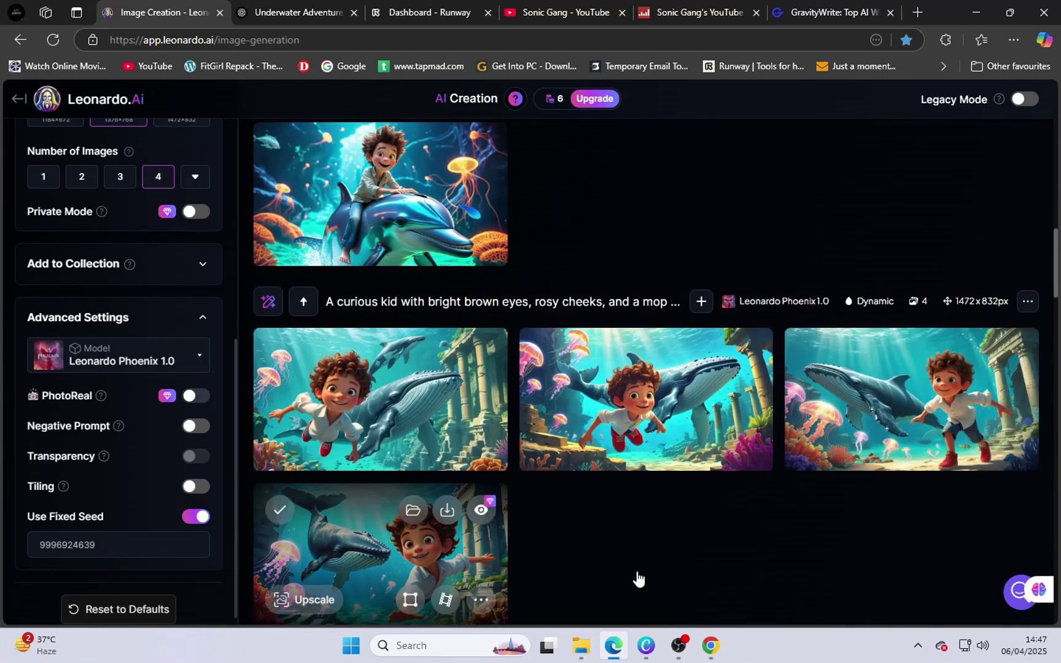
Download the fourth whale image and save it as 3.
{"action": "left_click", "coordinate": [381, 553]}
{"action": "left_click", "coordinate": [705, 566]}
{"action": "left_click", "coordinate": [834, 138]}
{"action": "type", "text": "3"}
{"action": "key", "text": "Return"}
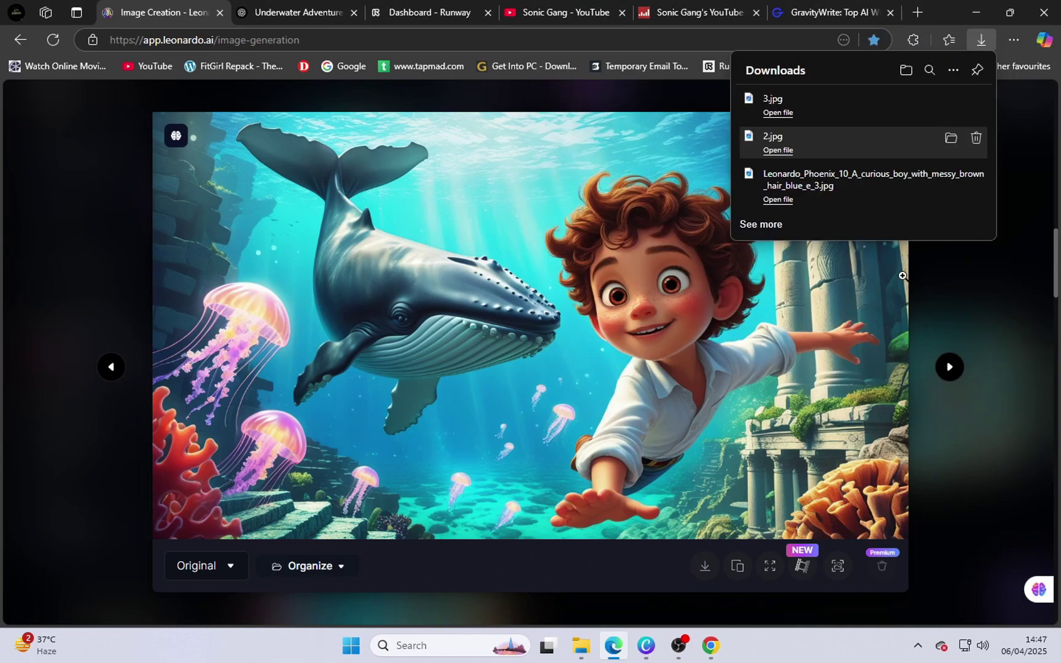
View the boy-on-dolphin image and page through the next generated images.
{"action": "left_click", "coordinate": [903, 275]}
{"action": "left_click", "coordinate": [907, 198]}
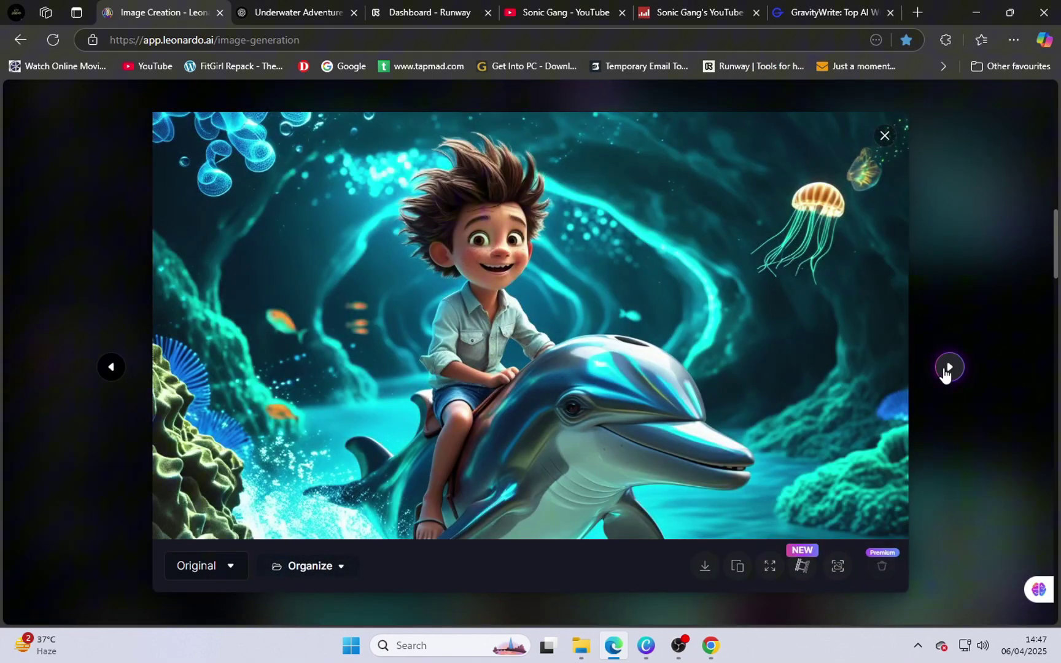
{"action": "left_click", "coordinate": [948, 368]}
{"action": "left_click", "coordinate": [705, 566]}
Save the current Leonardo image, then paste the boy-and-coral-reef prompt into Canva Dream Lab.
{"action": "left_click", "coordinate": [834, 142]}
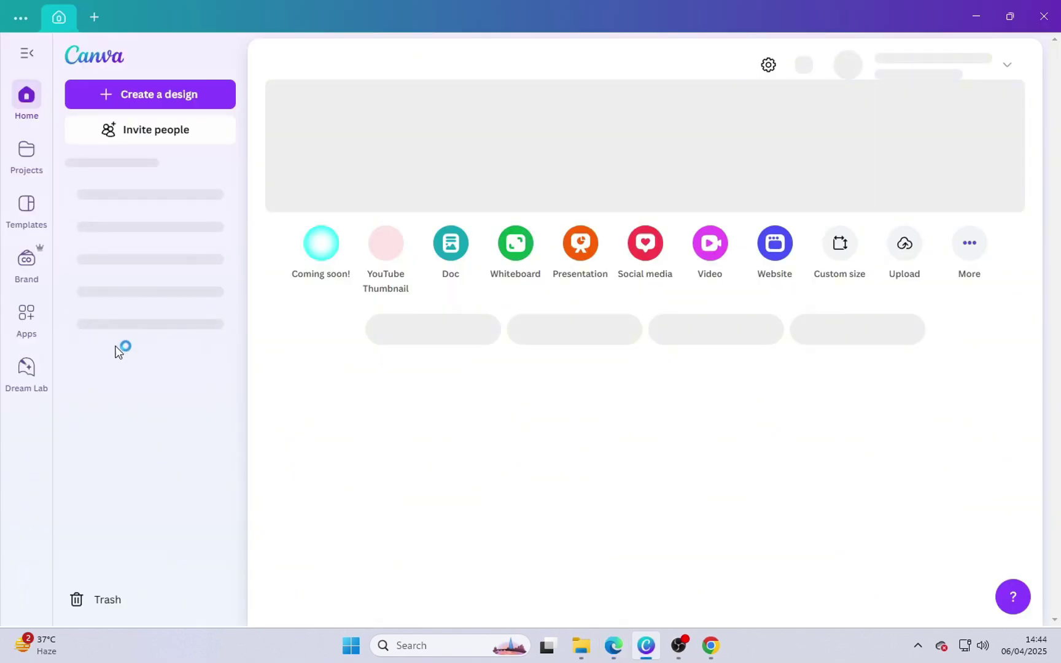
{"action": "left_click", "coordinate": [26, 368]}
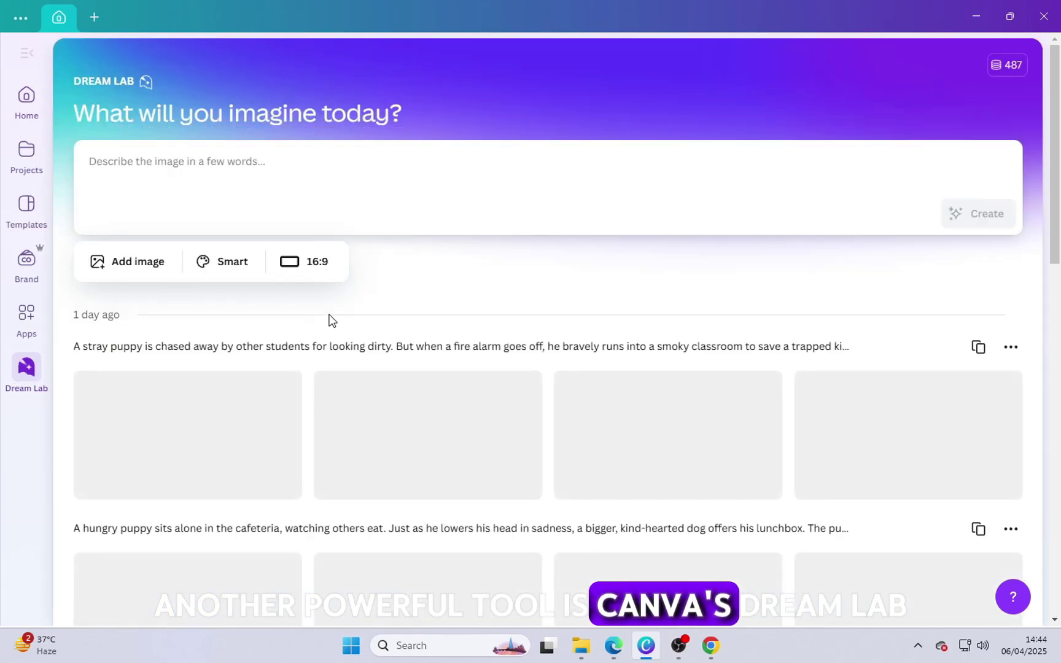
{"action": "right_click", "coordinate": [212, 161]}
{"action": "left_click", "coordinate": [232, 211]}
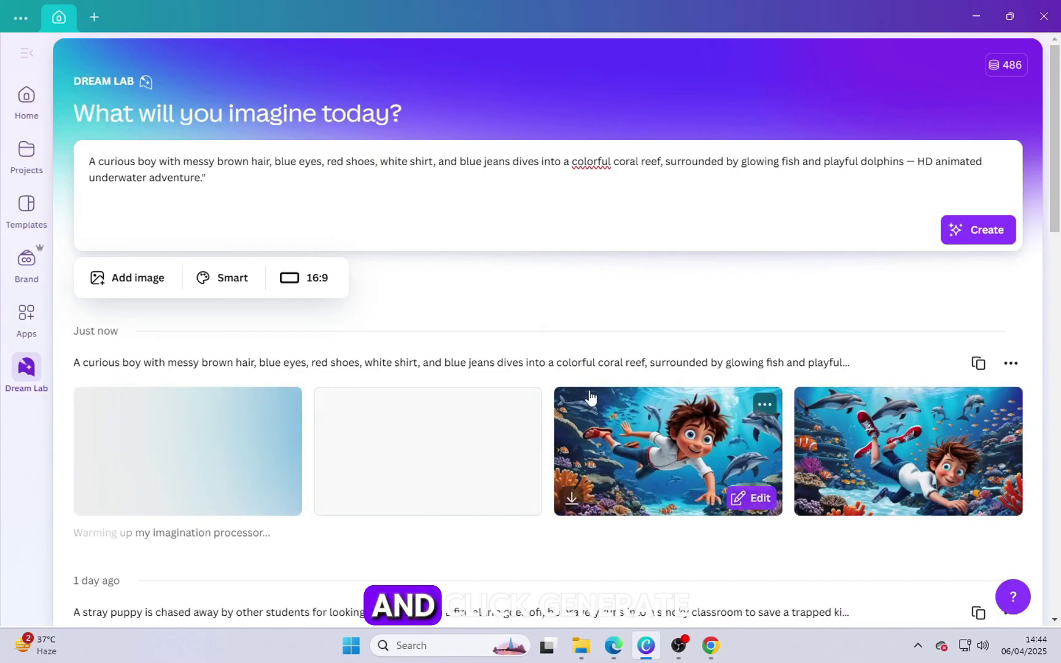
Inspect the first, second and fourth coral reef results in the detail view.
{"action": "scroll", "coordinate": [595, 343], "scroll_direction": "down", "scroll_amount": 1}
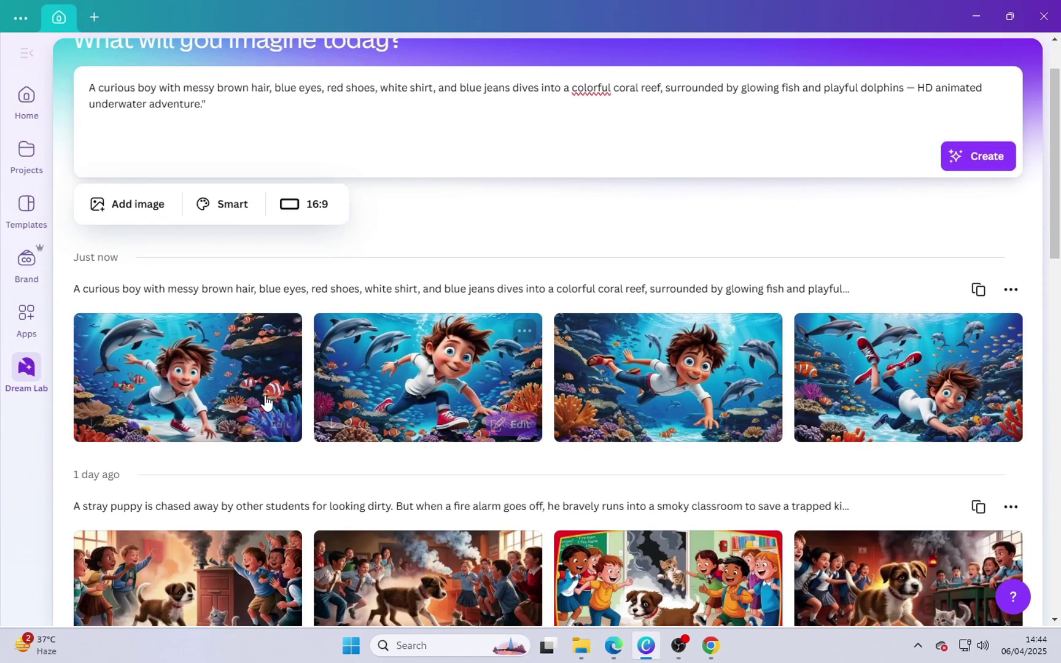
{"action": "left_click", "coordinate": [291, 400]}
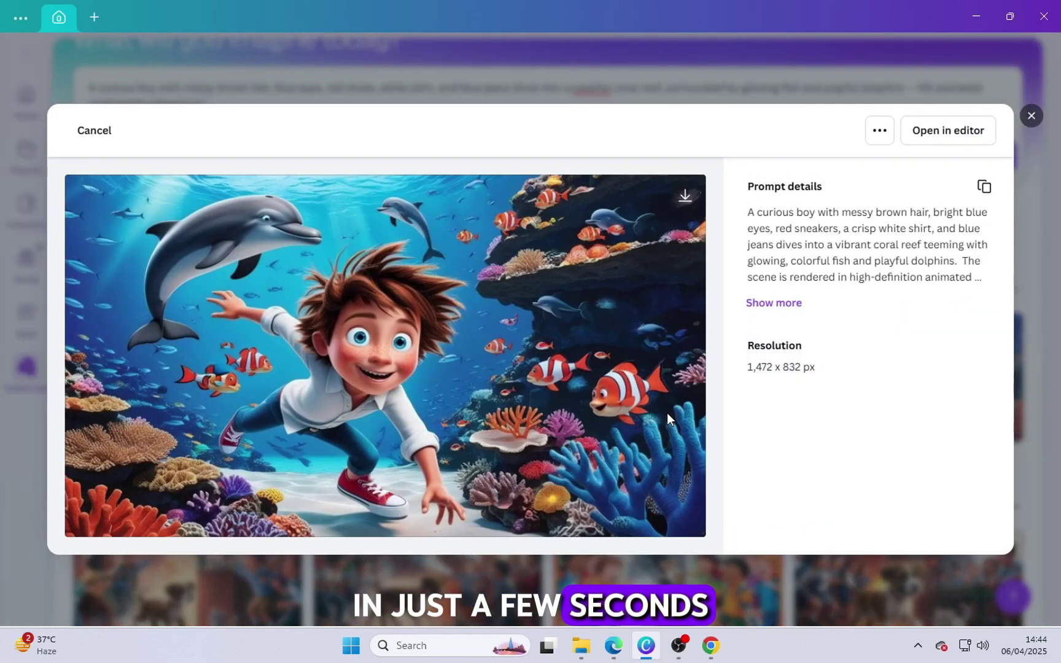
{"action": "left_click", "coordinate": [1022, 118]}
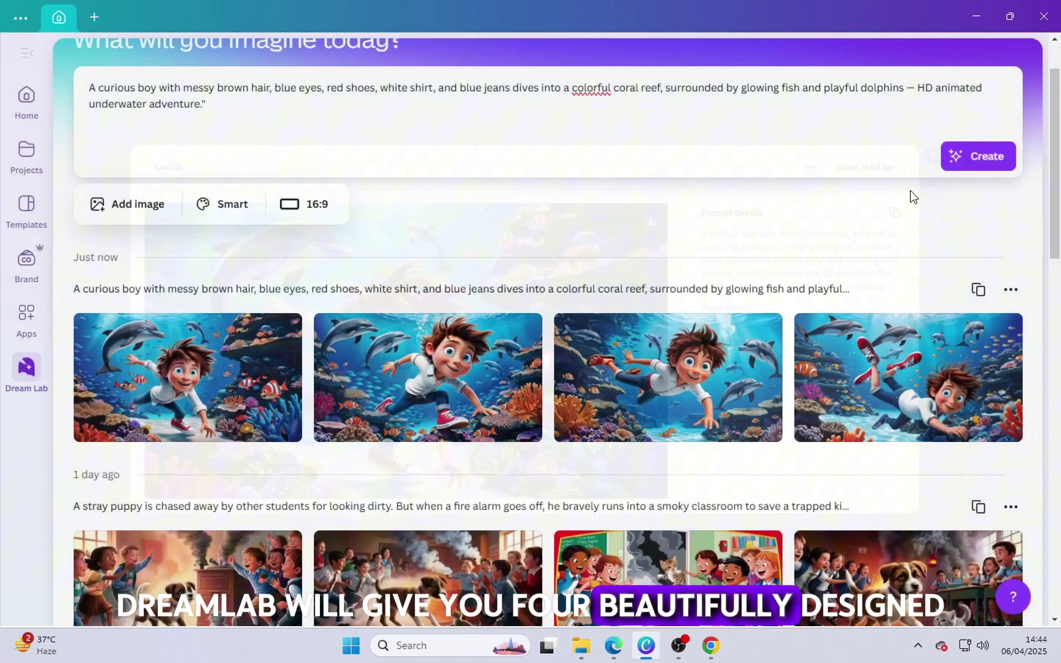
{"action": "left_click", "coordinate": [480, 362]}
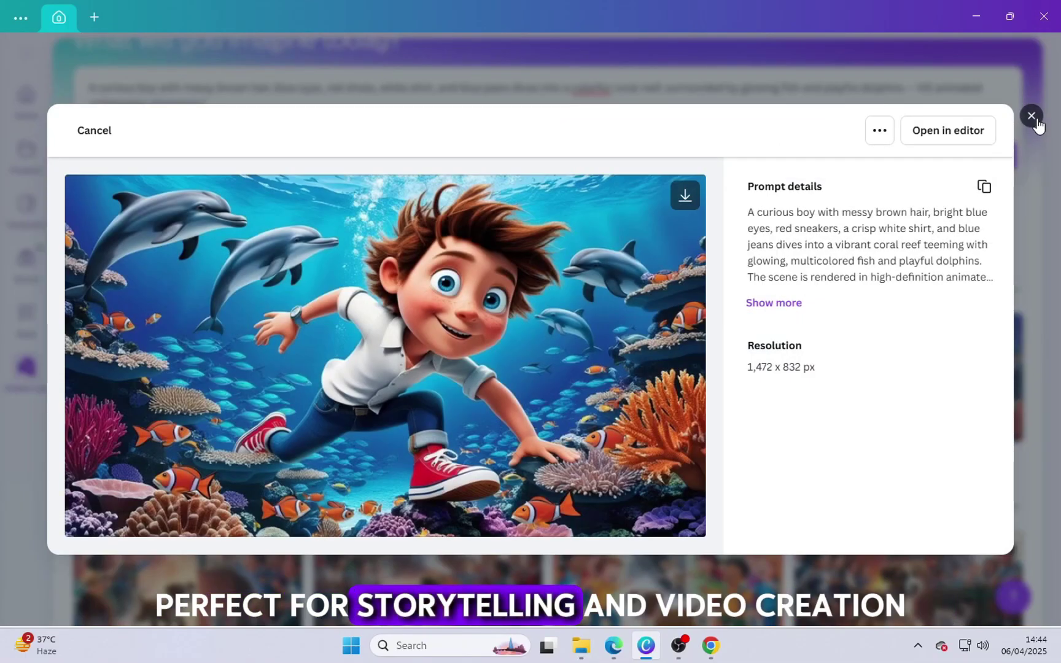
{"action": "left_click", "coordinate": [1033, 118]}
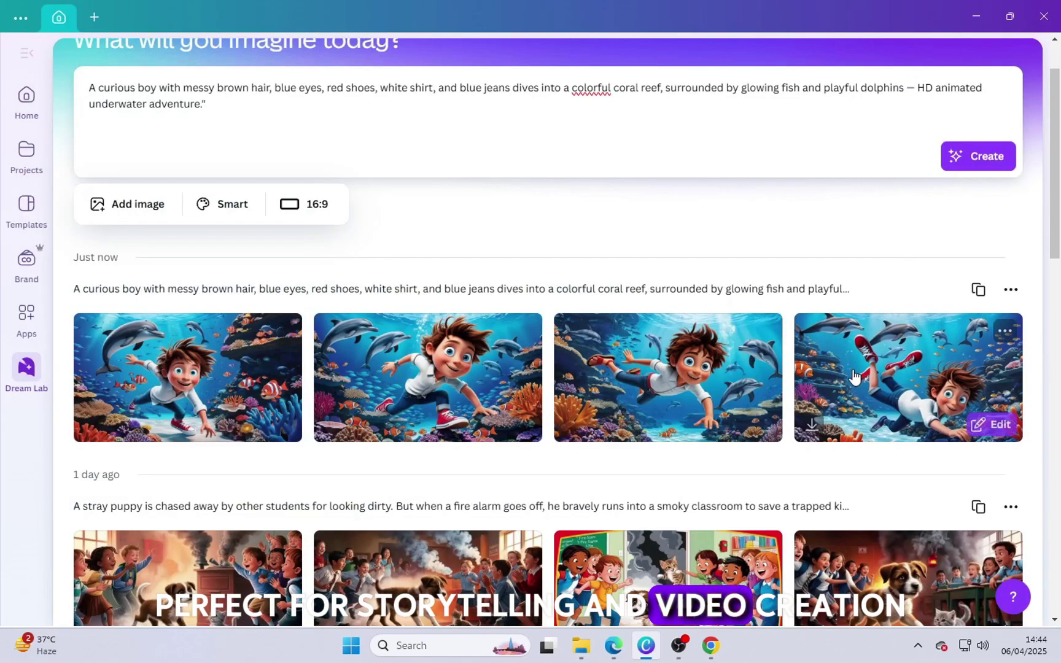
{"action": "left_click", "coordinate": [854, 399]}
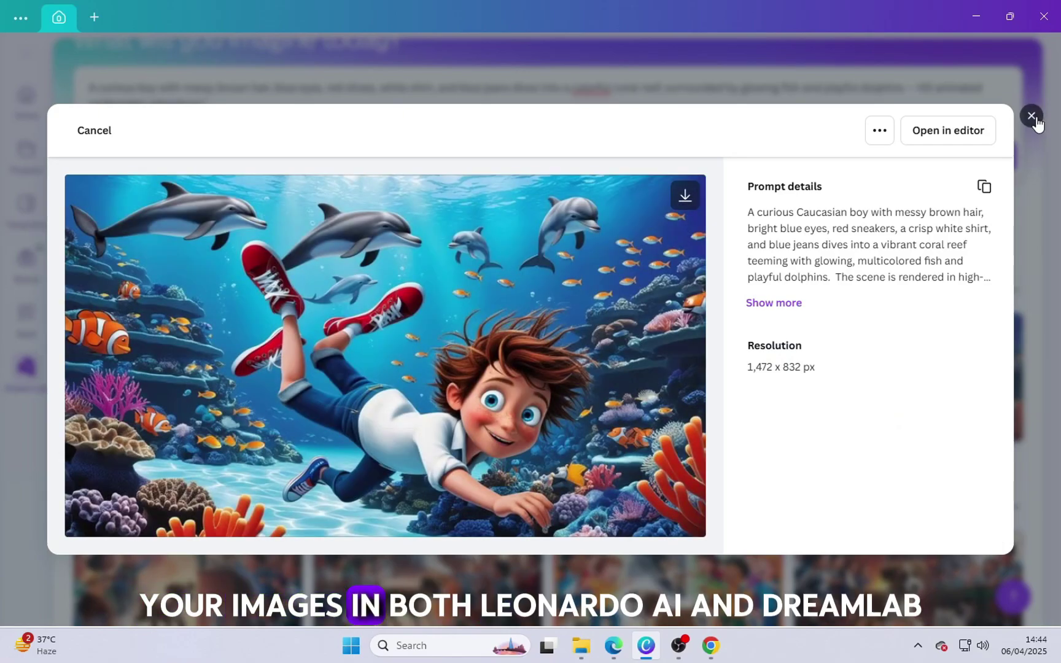
{"action": "left_click", "coordinate": [1033, 118]}
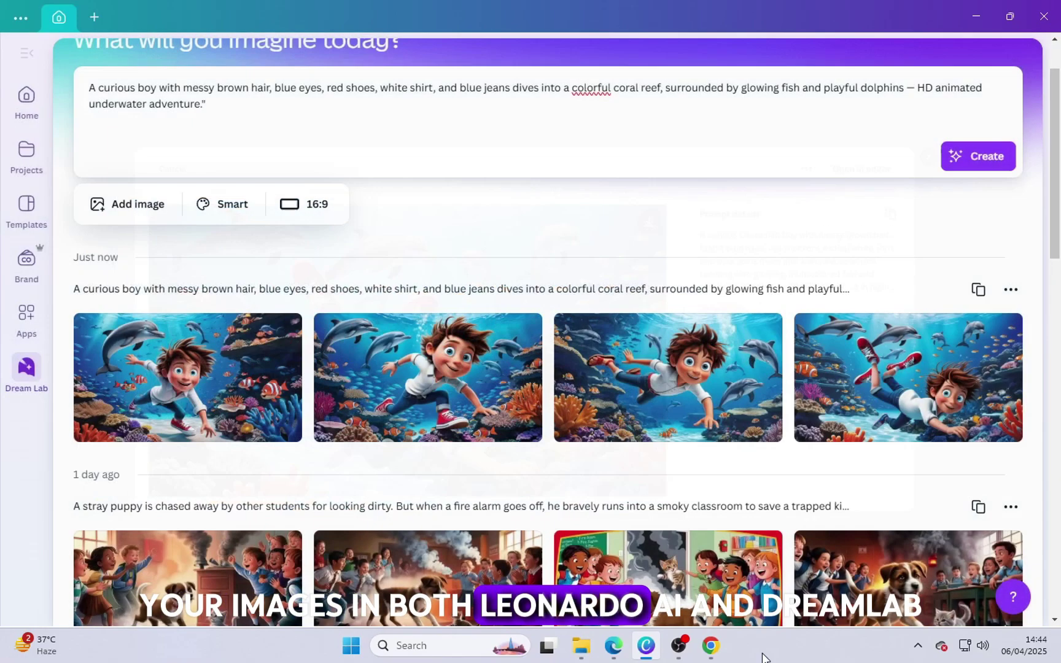
Replace the Dream Lab prompt with the sunken pirate ship scene and create images.
{"action": "left_click", "coordinate": [615, 646]}
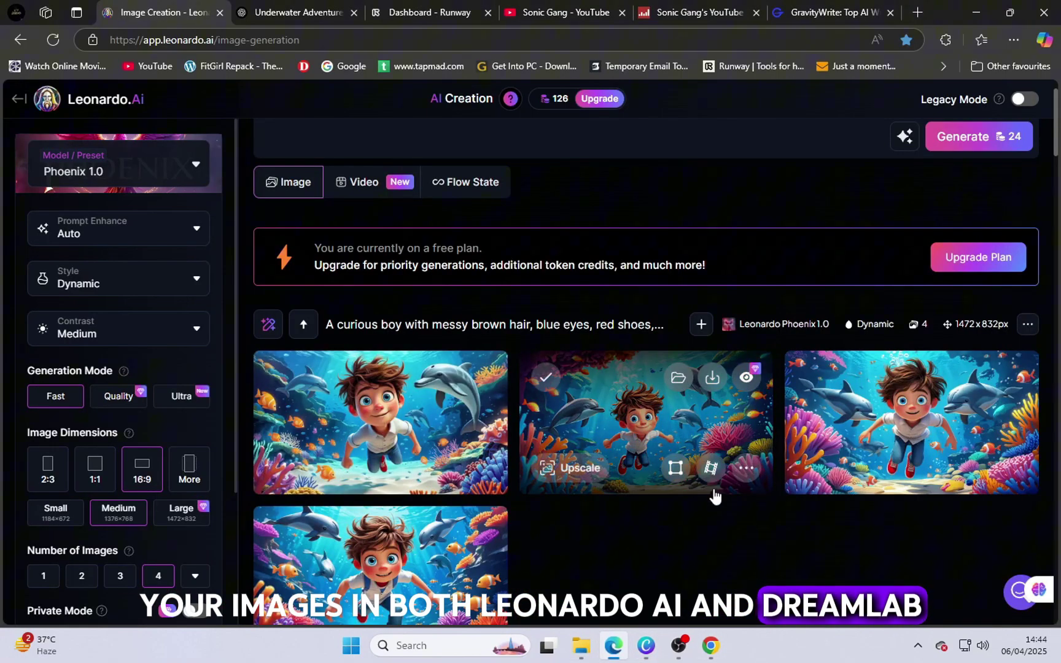
{"action": "scroll", "coordinate": [716, 493], "scroll_direction": "down", "scroll_amount": 1}
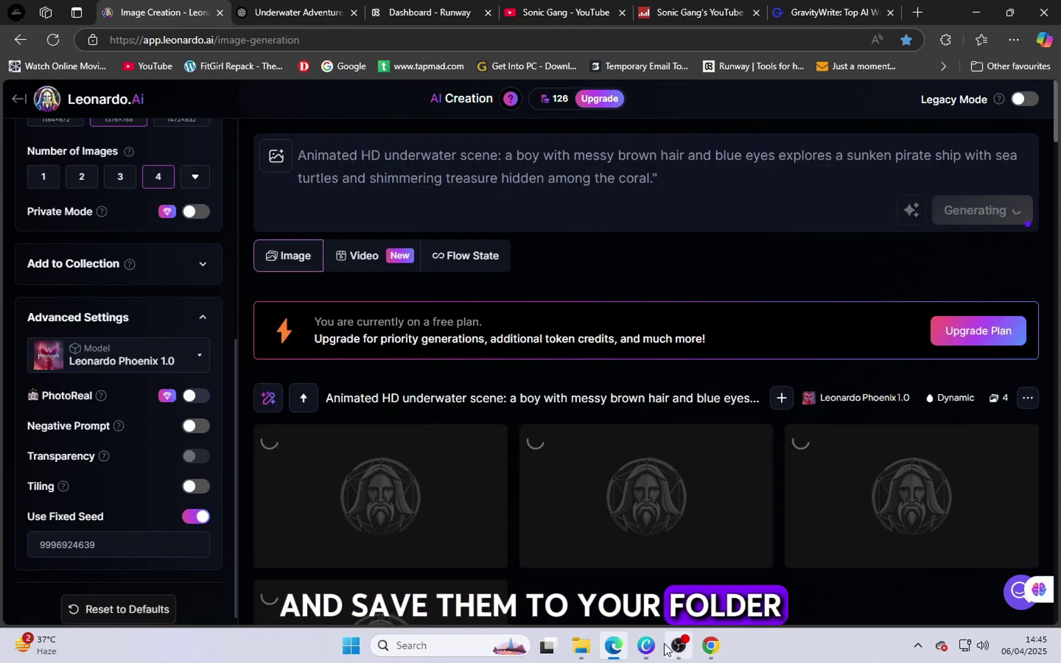
{"action": "left_click", "coordinate": [646, 646]}
{"action": "triple_click", "coordinate": [394, 109]}
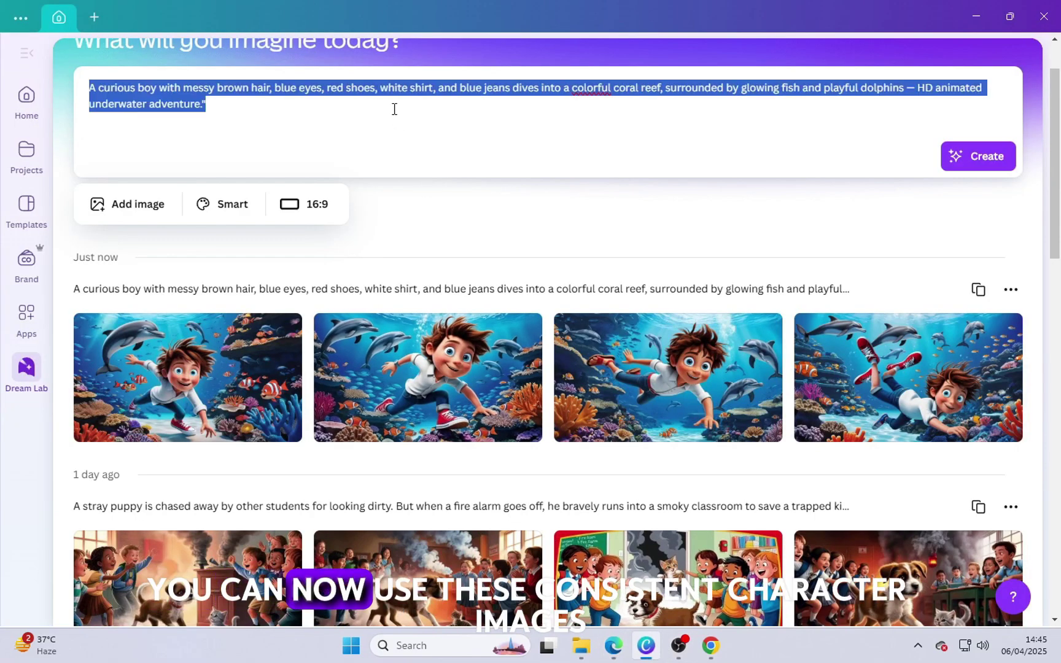
{"action": "type", "text": "Animated HD underwater scene: a boy with messy brown hair and blue eyes explores a sunken pirate ship with sea turtles and shimmering treasure hidden among the coral.\""}
{"action": "left_click", "coordinate": [982, 150]}
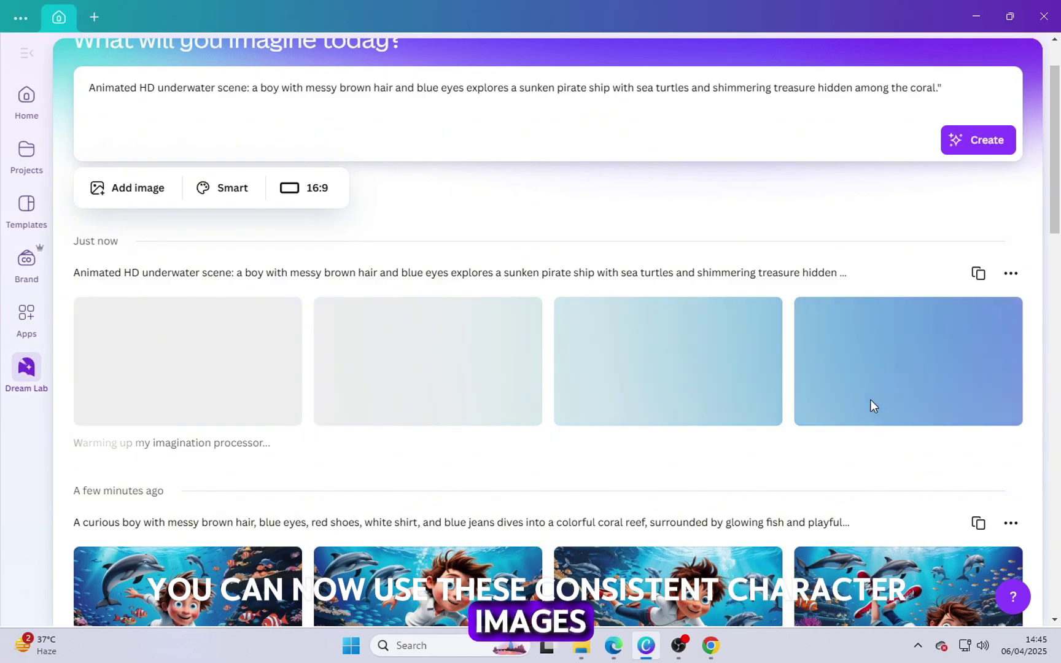
Preview the boy-with-treasure-chest result in detail.
{"action": "scroll", "coordinate": [871, 401], "scroll_direction": "down", "scroll_amount": 2}
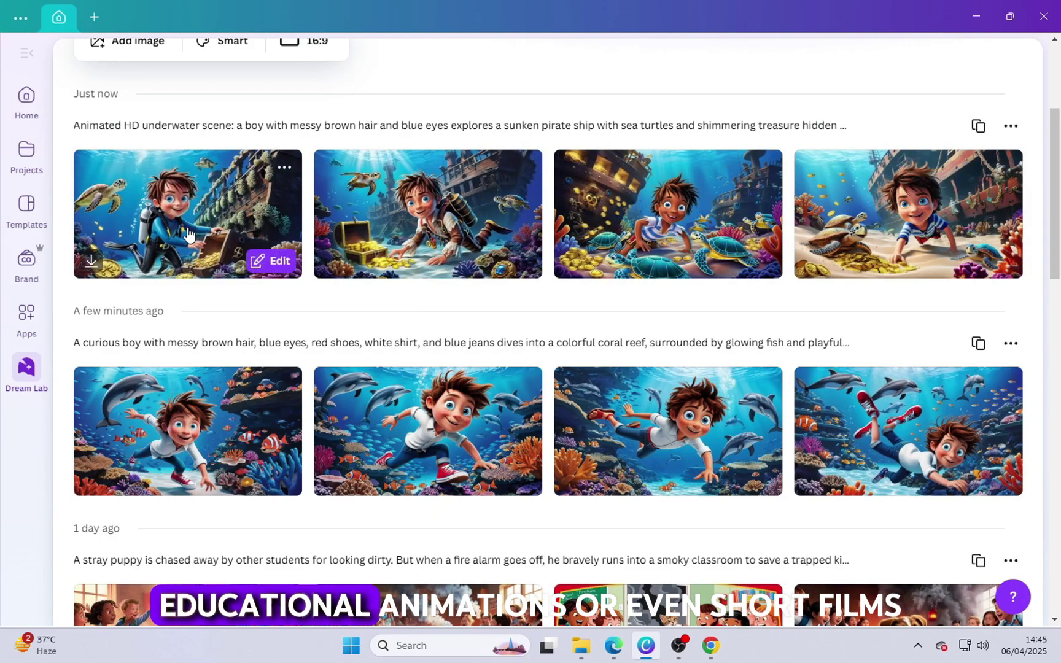
{"action": "left_click", "coordinate": [258, 246]}
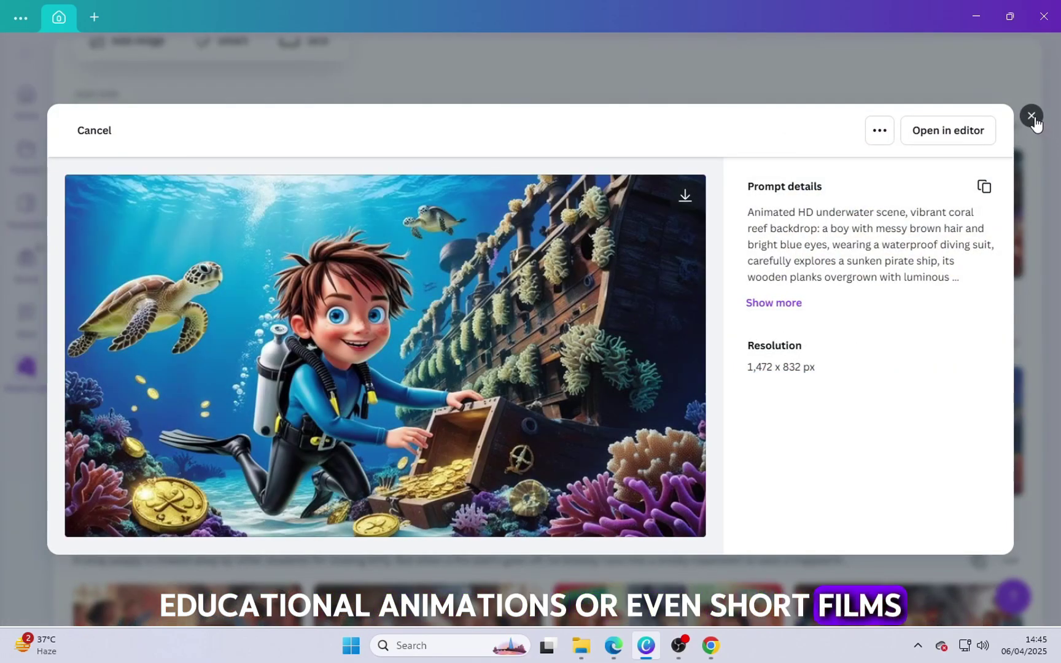
{"action": "left_click", "coordinate": [1032, 117]}
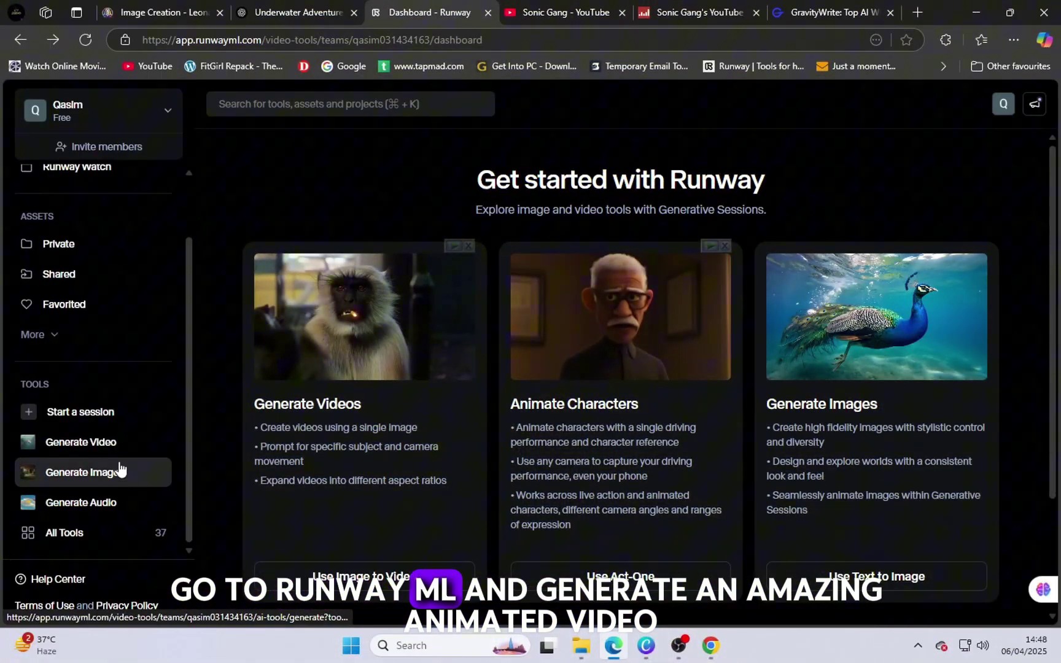
Start a new Runway video using the curious boy Leonardo image from the animted story folder.
{"action": "left_click", "coordinate": [102, 452]}
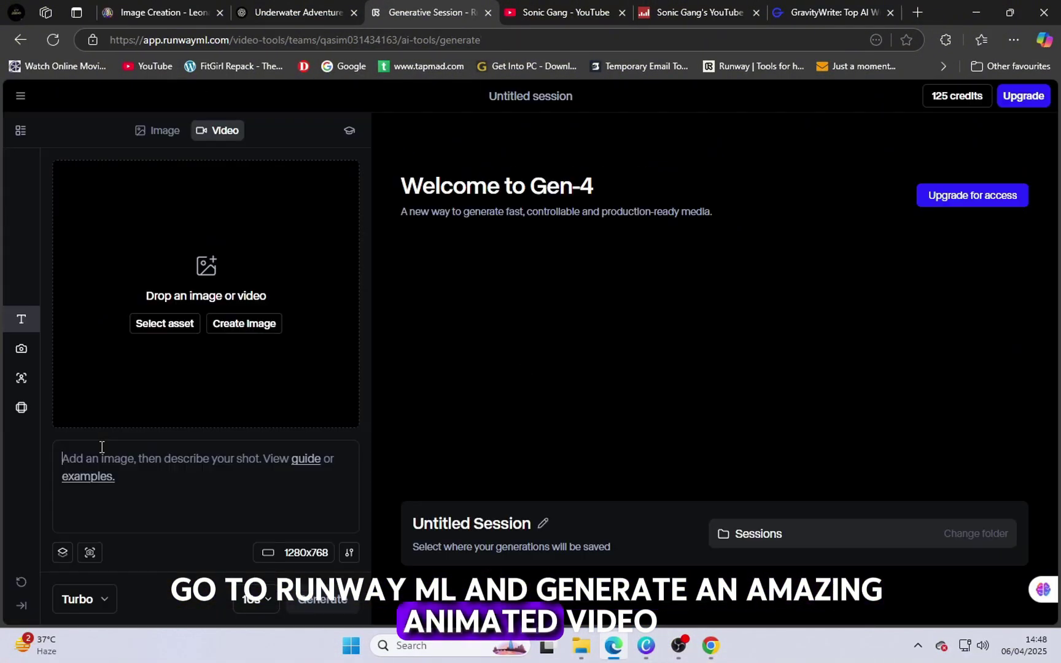
{"action": "left_click", "coordinate": [302, 441]}
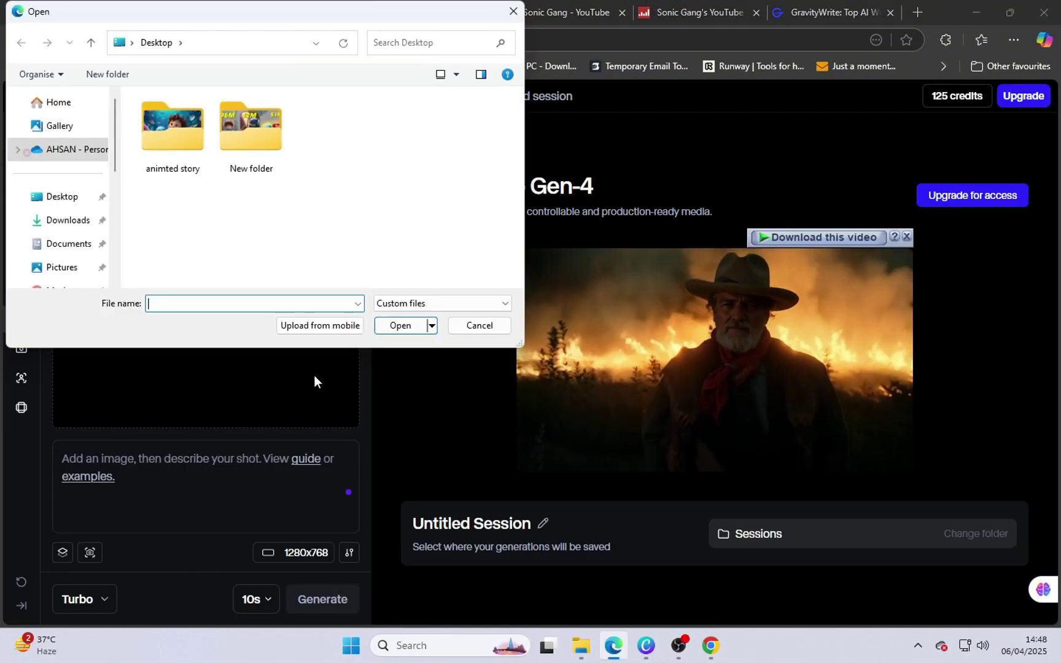
{"action": "double_click", "coordinate": [248, 161]}
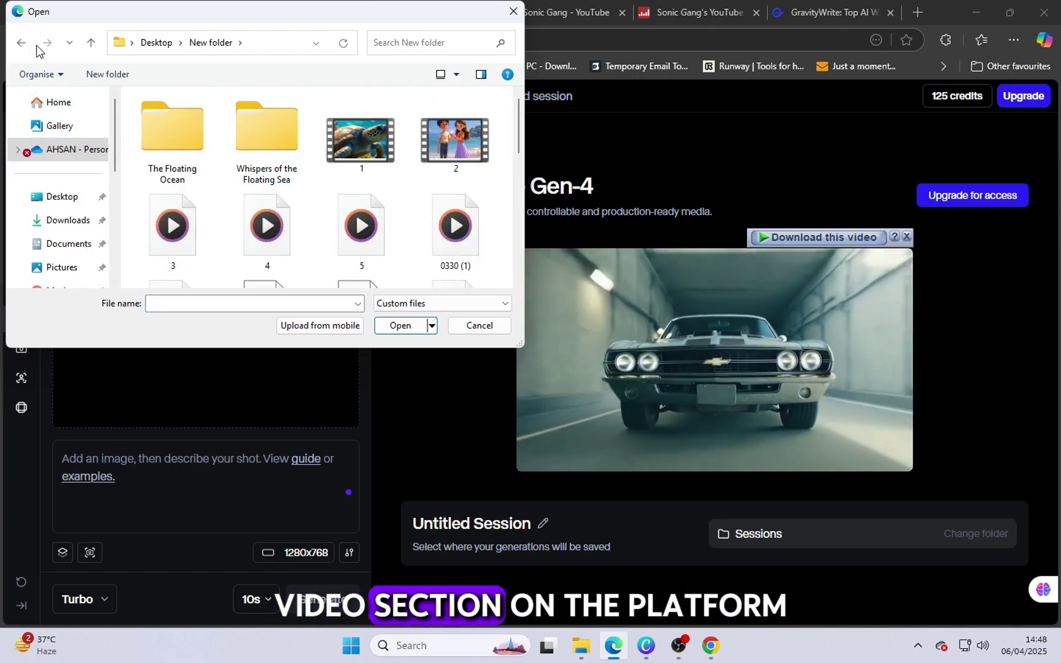
{"action": "left_click", "coordinate": [21, 42]}
{"action": "double_click", "coordinate": [143, 150]}
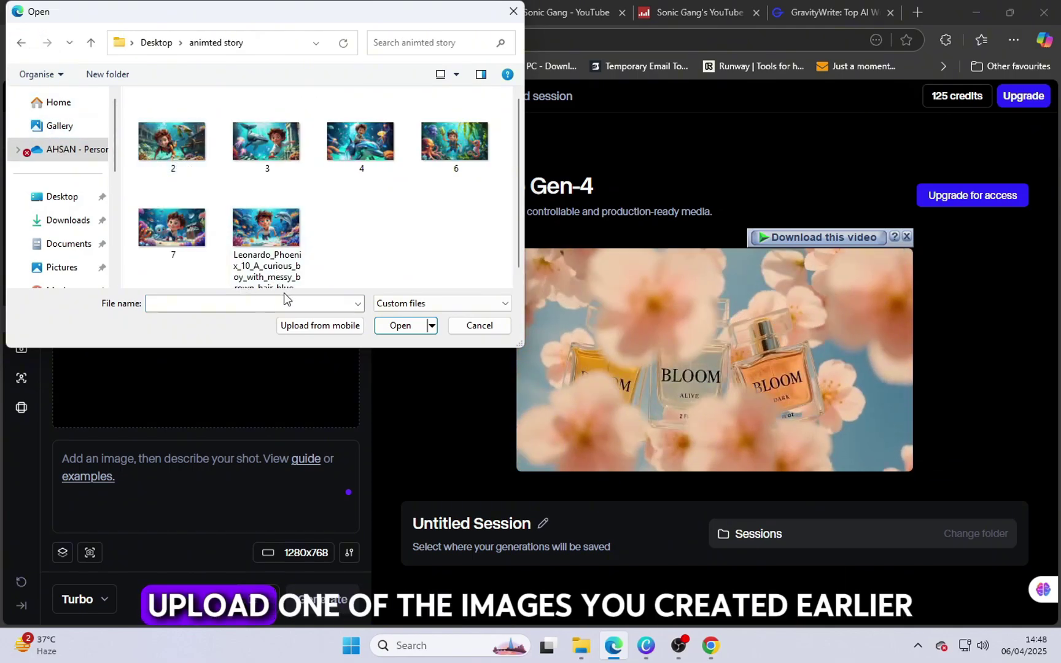
{"action": "double_click", "coordinate": [264, 249]}
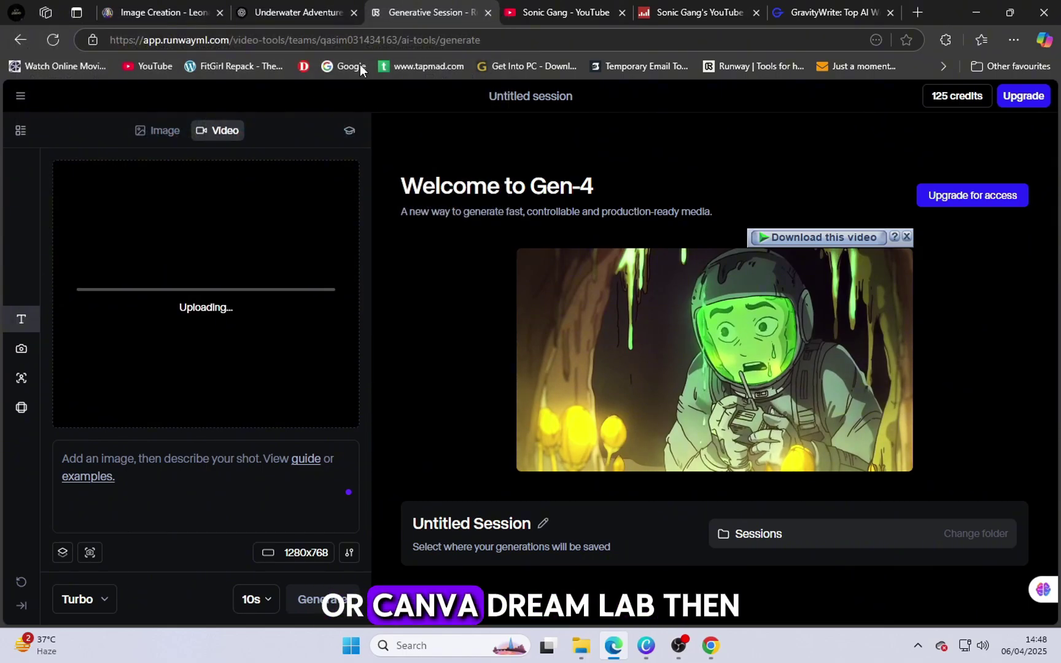
Paste the coral reef prompt from ChatGPT as the video description.
{"action": "left_click", "coordinate": [300, 12]}
{"action": "left_click_drag", "start_coordinate": [377, 239], "coordinate": [418, 260]}
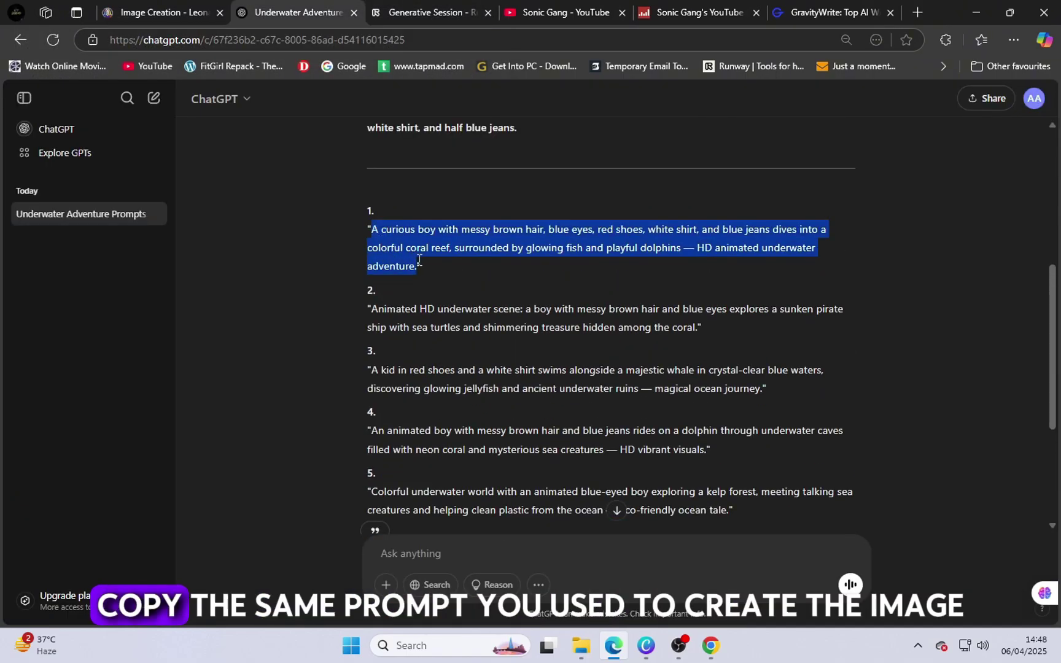
{"action": "right_click", "coordinate": [403, 256]}
{"action": "left_click", "coordinate": [420, 265]}
{"action": "left_click", "coordinate": [401, 12]}
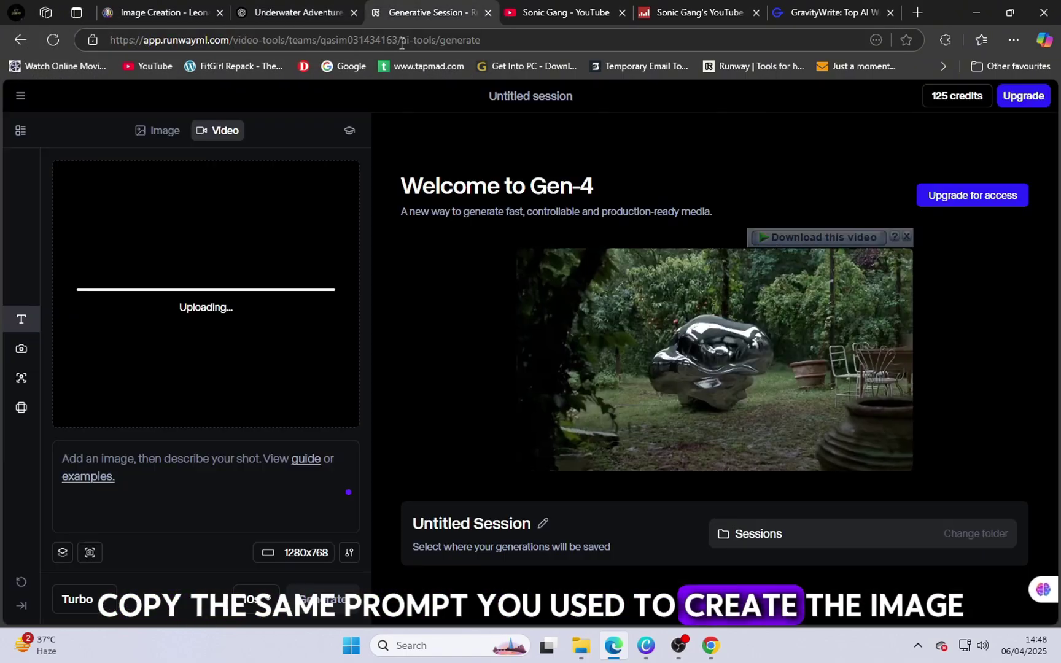
{"action": "right_click", "coordinate": [180, 472]}
{"action": "left_click", "coordinate": [254, 312]}
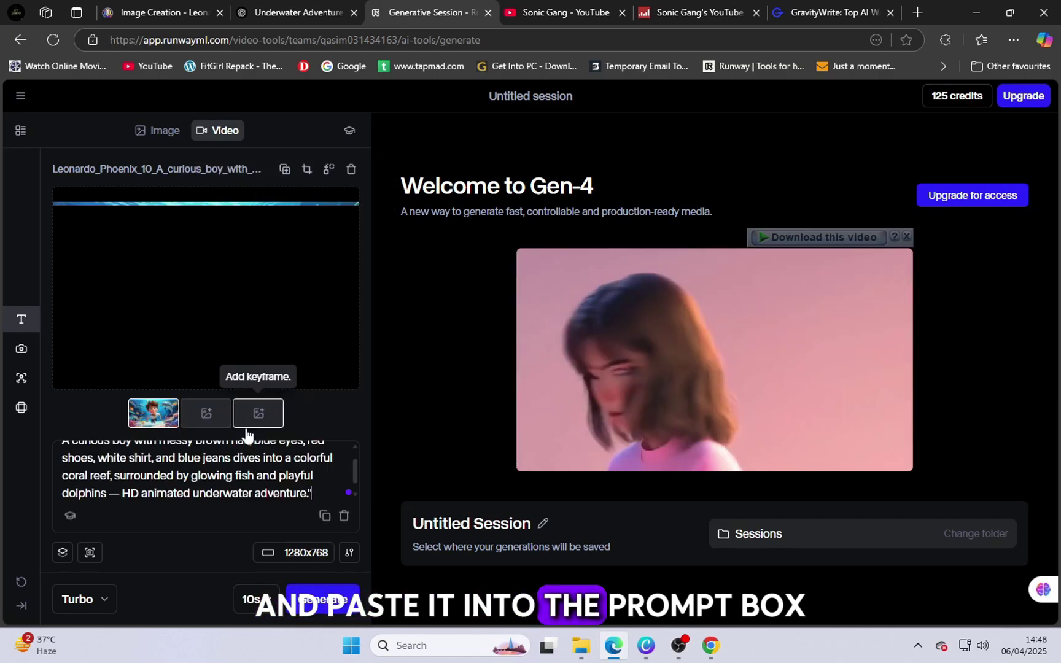
Set the video duration to 5 seconds and generate.
{"action": "left_click", "coordinate": [252, 600]}
{"action": "left_click", "coordinate": [260, 539]}
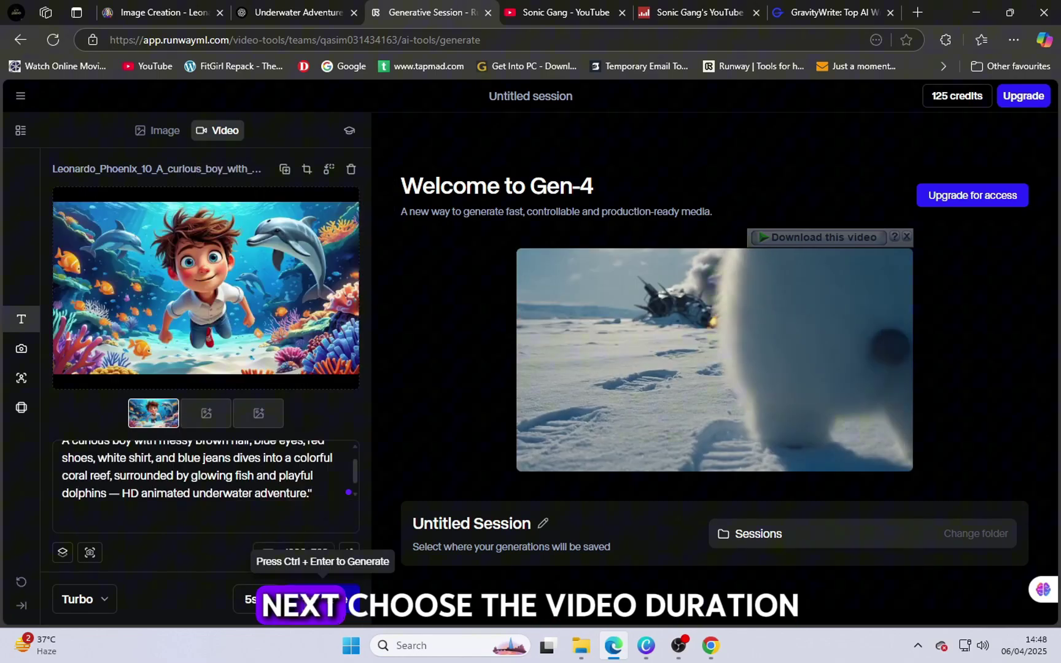
{"action": "left_click", "coordinate": [319, 599]}
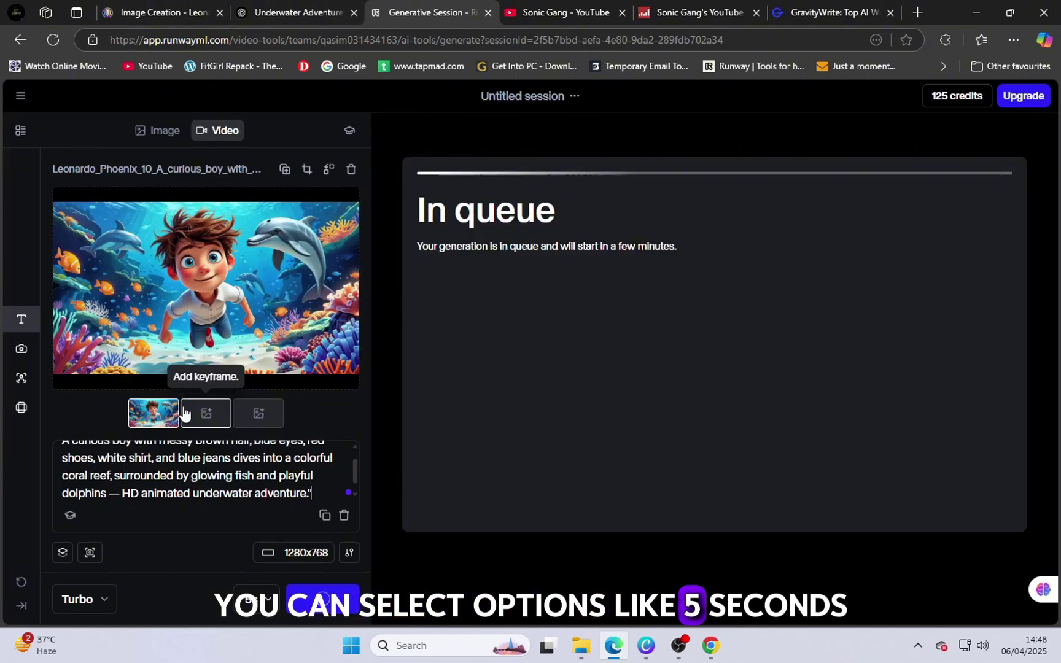
Replace the keyframe with image 2 of the boy and turtle.
{"action": "left_click", "coordinate": [170, 405]}
{"action": "left_click", "coordinate": [238, 343]}
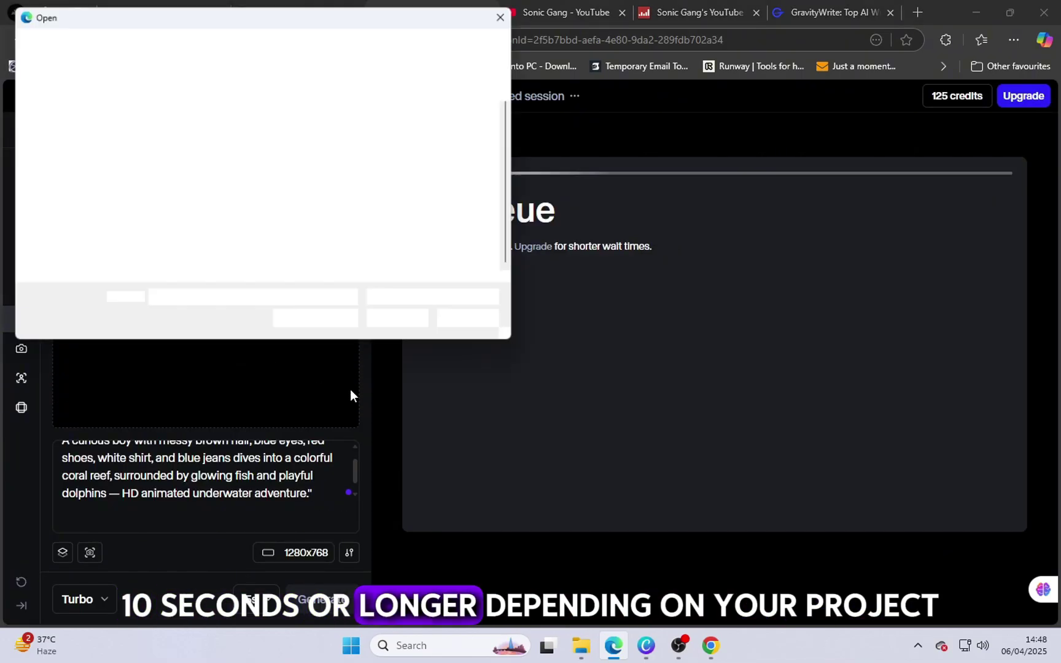
{"action": "double_click", "coordinate": [172, 143]}
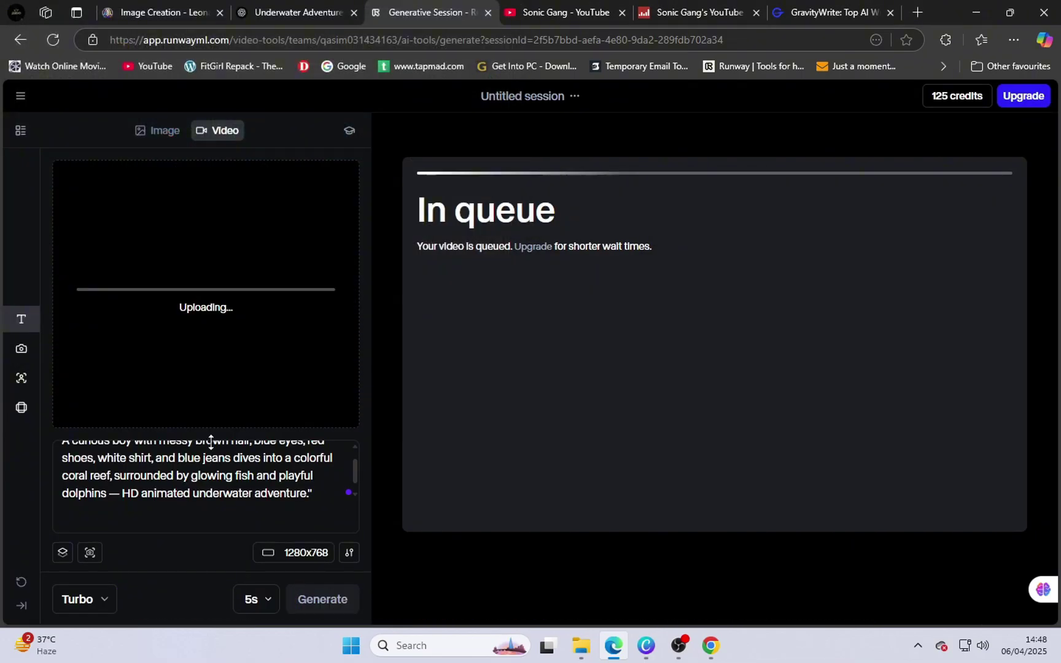
Swap in the sunken pirate ship prompt from ChatGPT and generate the second video.
{"action": "left_click", "coordinate": [270, 13]}
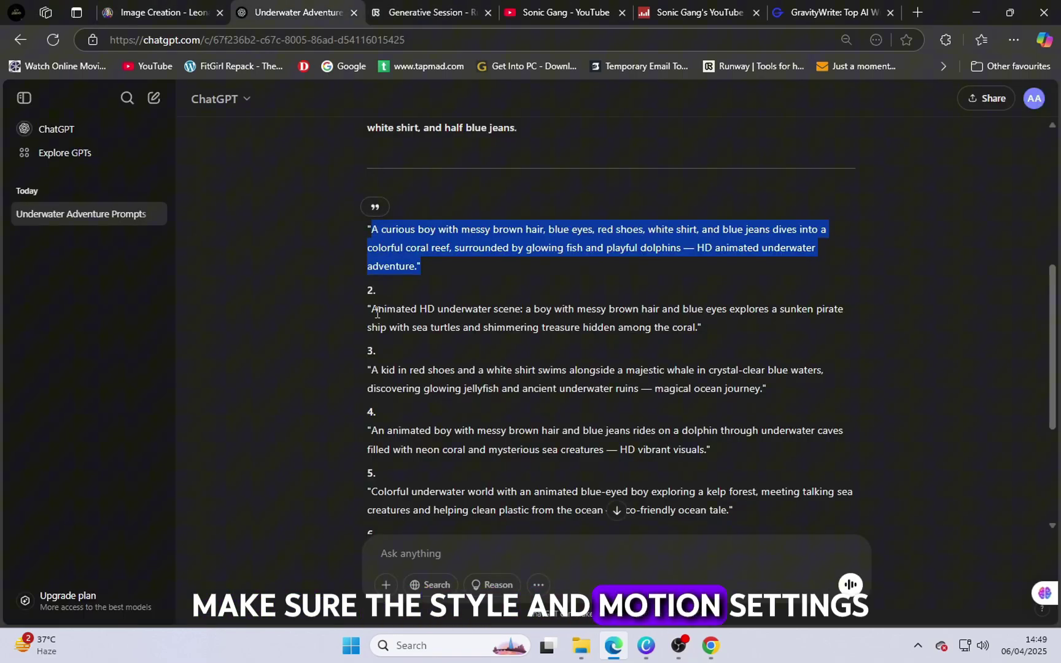
{"action": "left_click_drag", "start_coordinate": [371, 309], "coordinate": [694, 324]}
{"action": "right_click", "coordinate": [651, 316]}
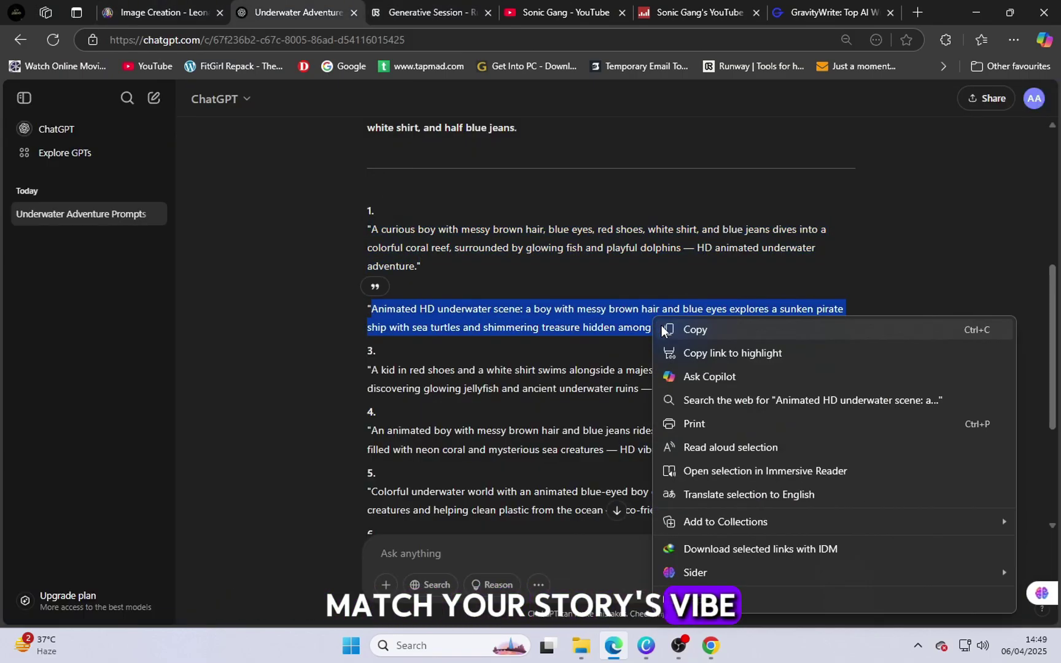
{"action": "left_click", "coordinate": [681, 329]}
{"action": "left_click", "coordinate": [429, 12]}
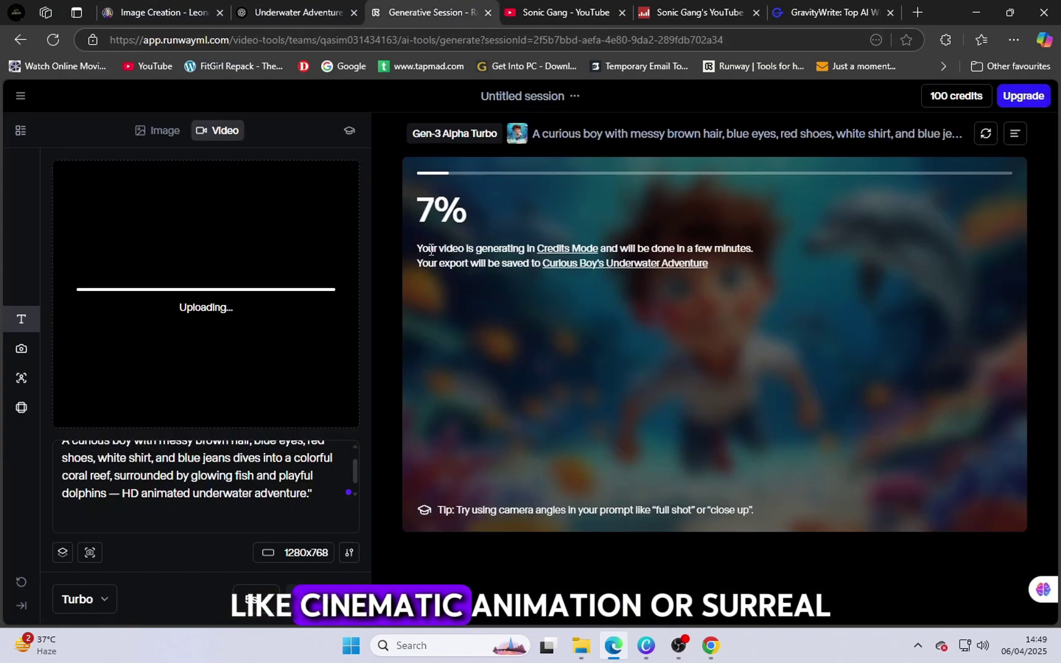
{"action": "triple_click", "coordinate": [247, 490]}
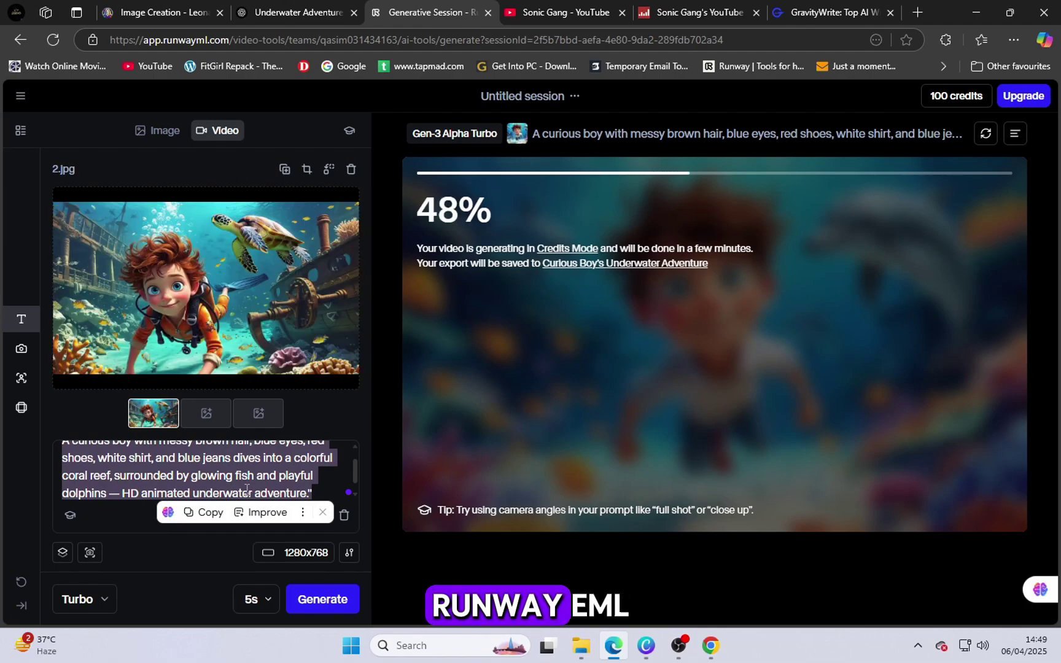
{"action": "key", "text": "ctrl+v"}
{"action": "left_click", "coordinate": [309, 608]}
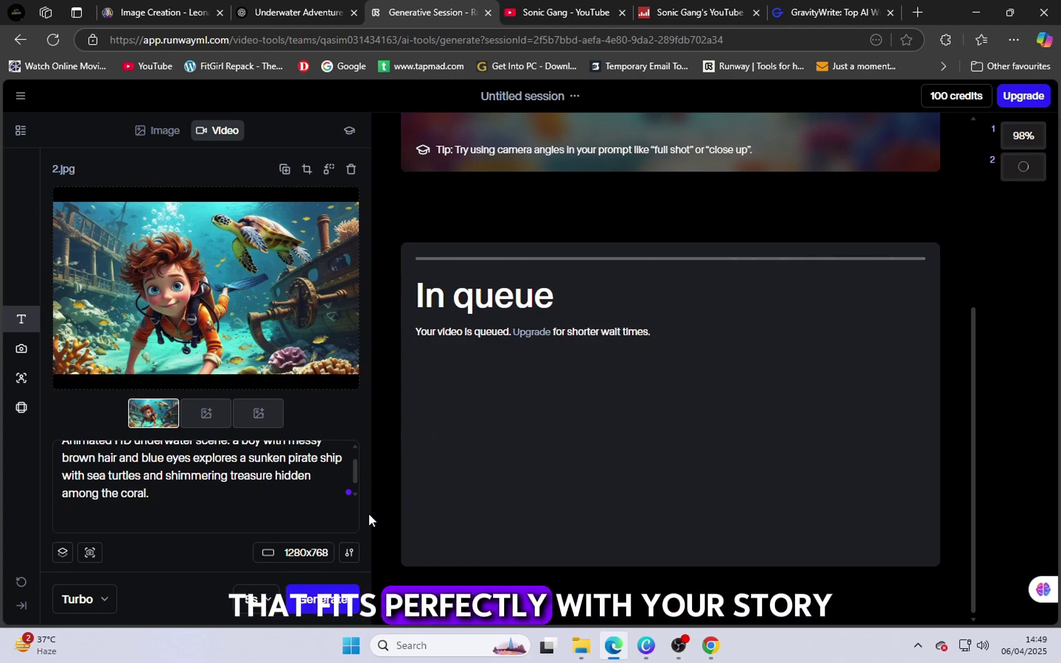
Replace the boy-and-turtle input with image 3.
{"action": "left_click", "coordinate": [162, 399]}
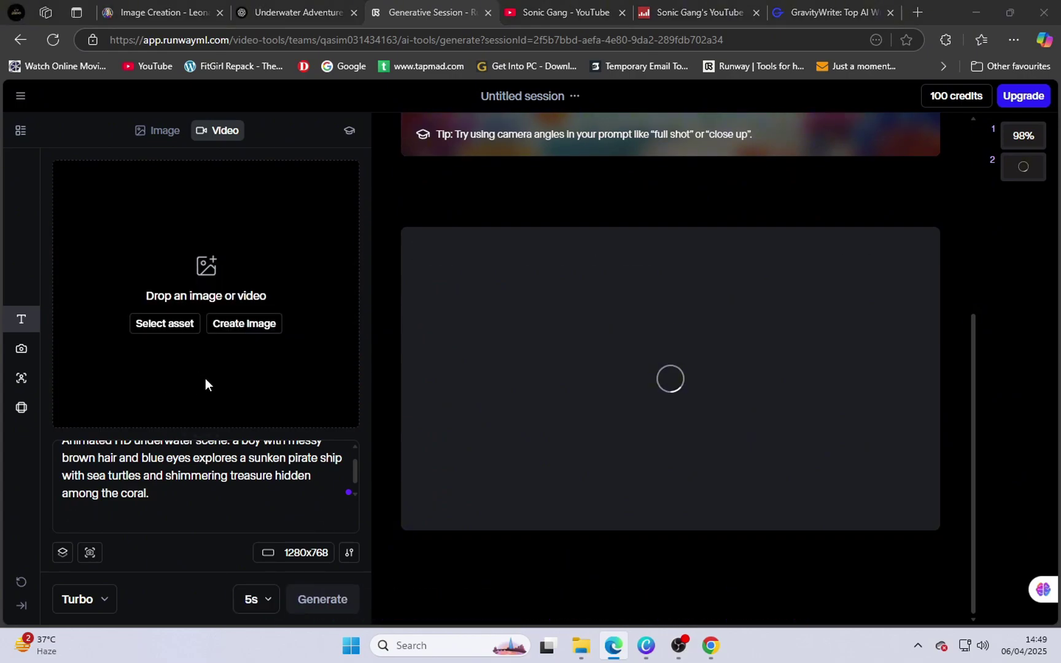
{"action": "left_click", "coordinate": [205, 378]}
{"action": "double_click", "coordinate": [294, 159]}
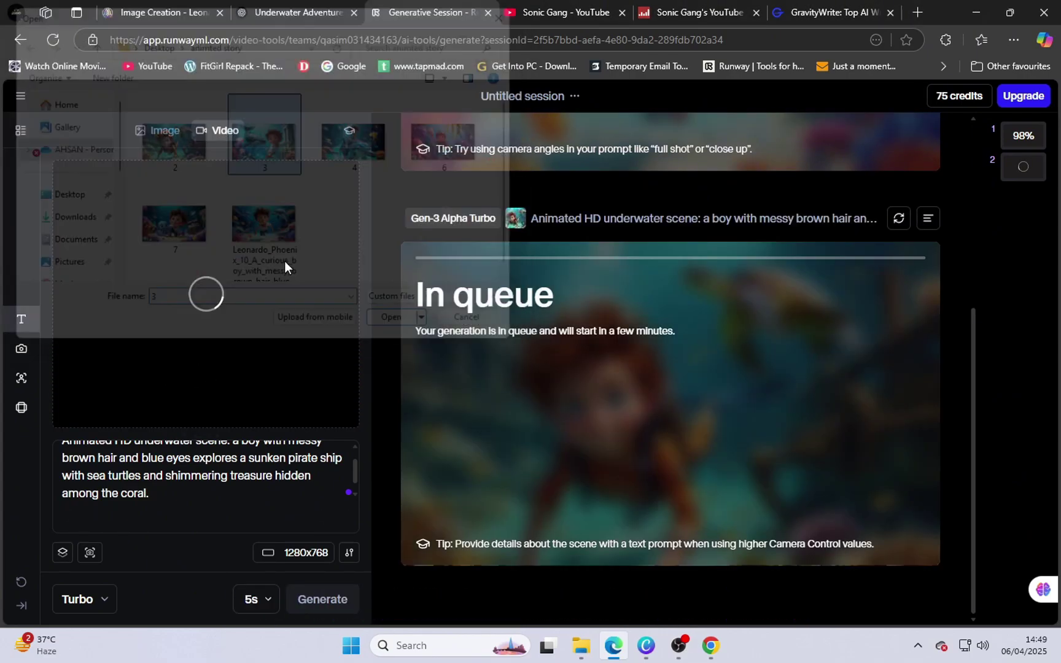
Paste ChatGPT's whale prompt 3 over the old prompt and generate the video.
{"action": "left_click", "coordinate": [288, 12]}
{"action": "left_click_drag", "start_coordinate": [372, 370], "coordinate": [663, 393]}
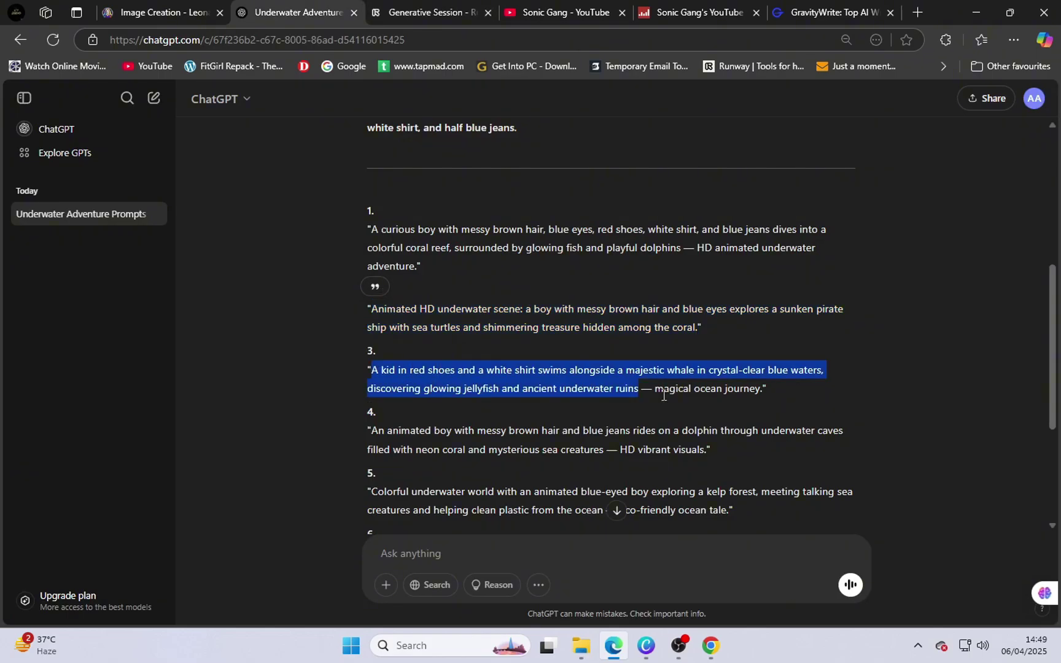
{"action": "right_click", "coordinate": [717, 374]}
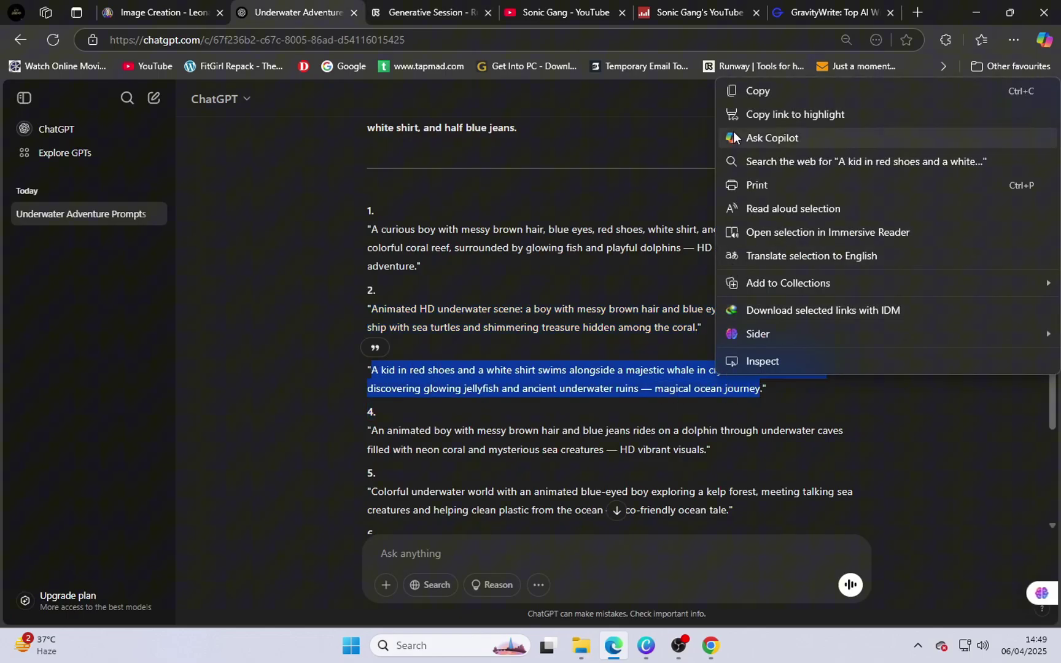
{"action": "left_click", "coordinate": [745, 93]}
{"action": "left_click", "coordinate": [429, 12]}
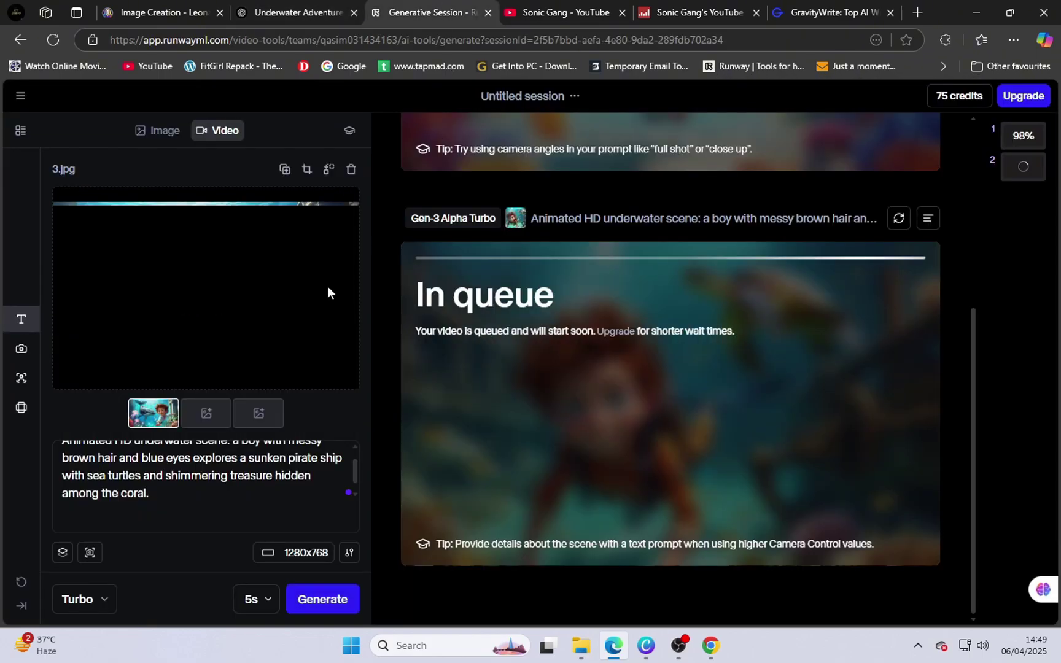
{"action": "triple_click", "coordinate": [241, 470]}
{"action": "key", "text": "ctrl+v"}
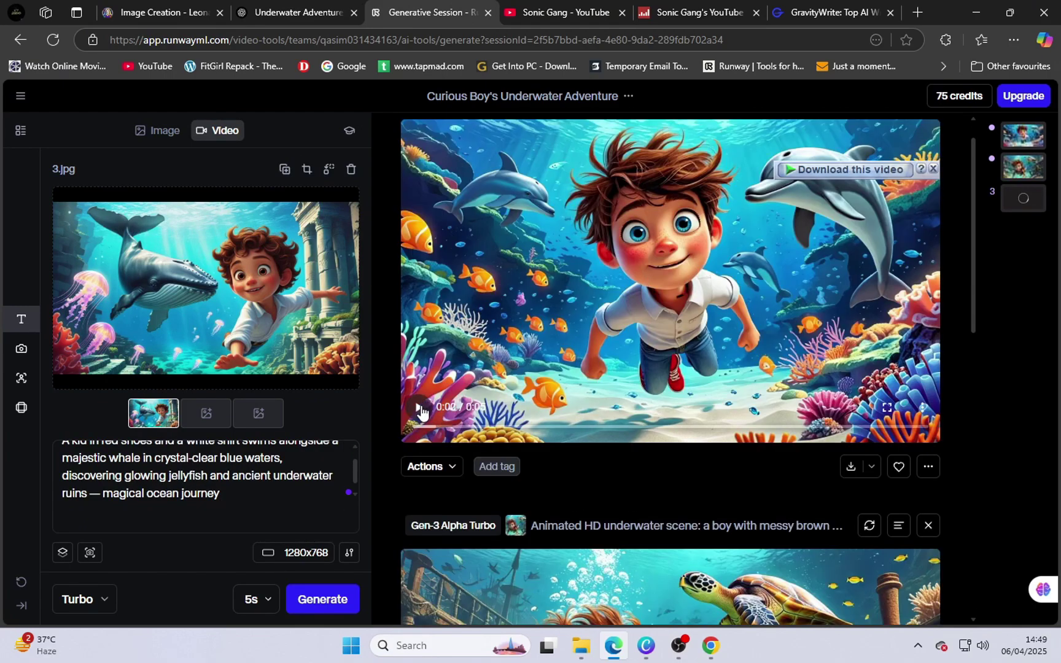
{"action": "left_click", "coordinate": [887, 406]}
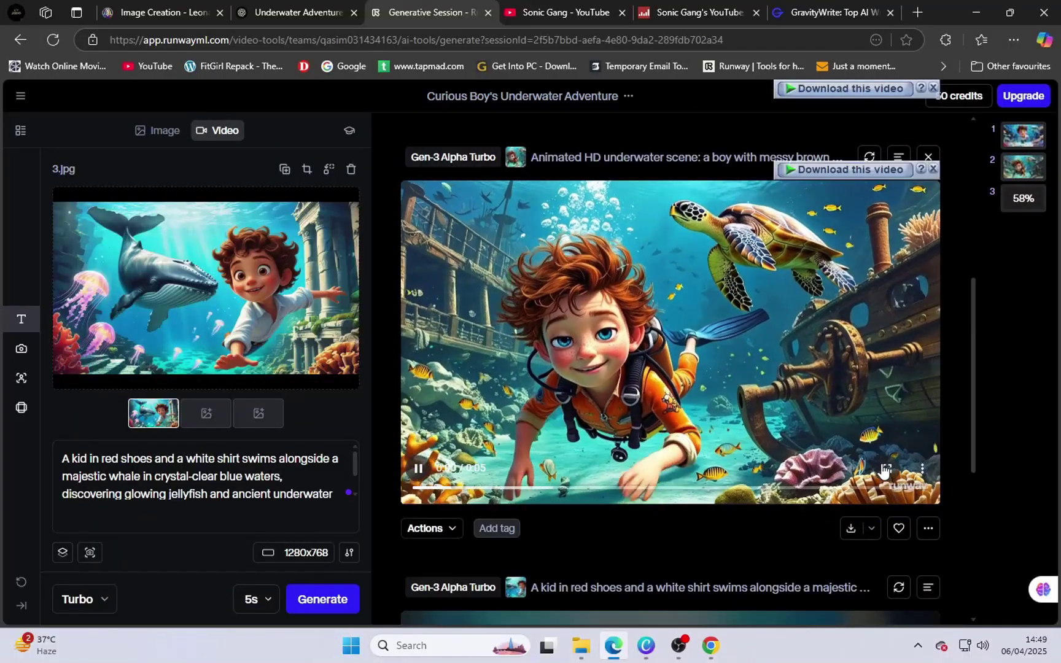
Download the first finished video to the Desktop.
{"action": "left_click", "coordinate": [886, 468]}
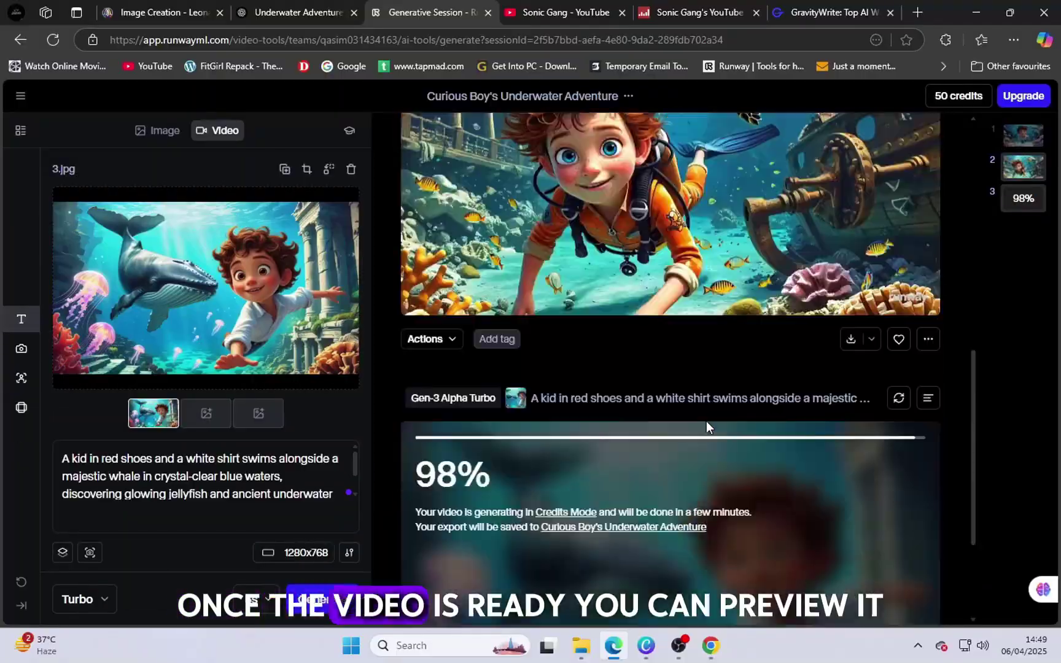
{"action": "scroll", "coordinate": [706, 421], "scroll_direction": "up", "scroll_amount": 4}
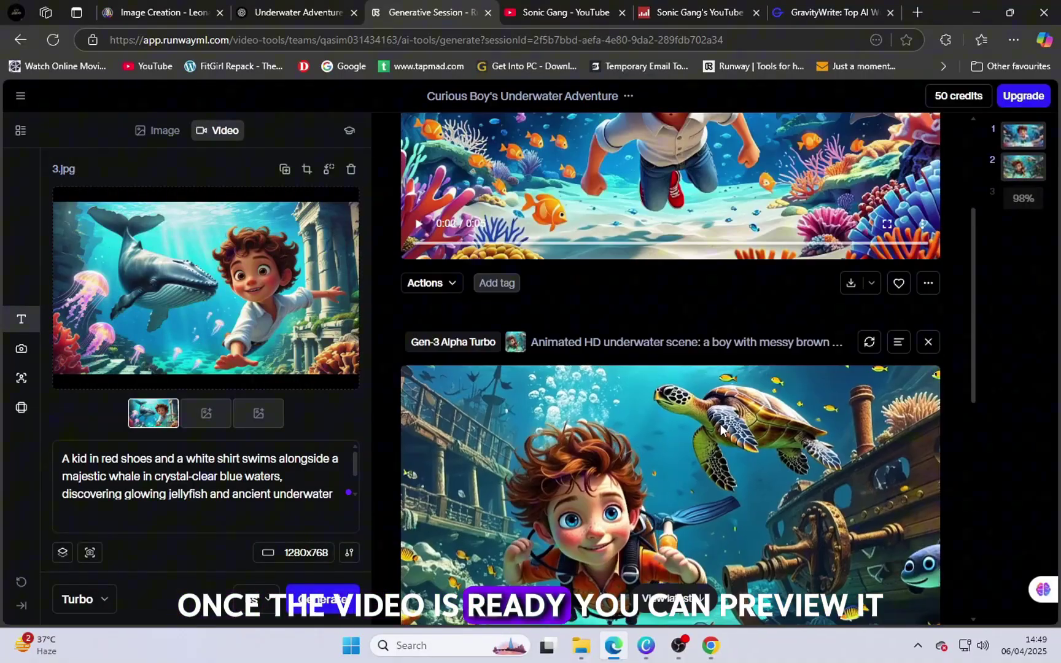
{"action": "scroll", "coordinate": [836, 177], "scroll_direction": "up", "scroll_amount": 3}
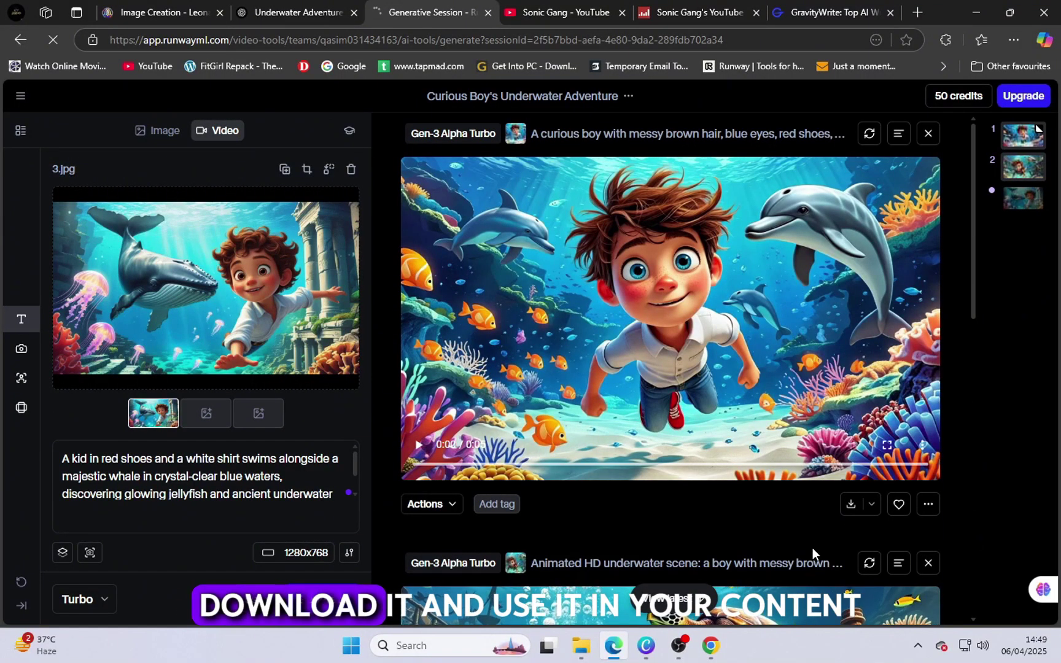
{"action": "left_click", "coordinate": [850, 503]}
{"action": "left_click", "coordinate": [635, 301]}
{"action": "left_click", "coordinate": [352, 314]}
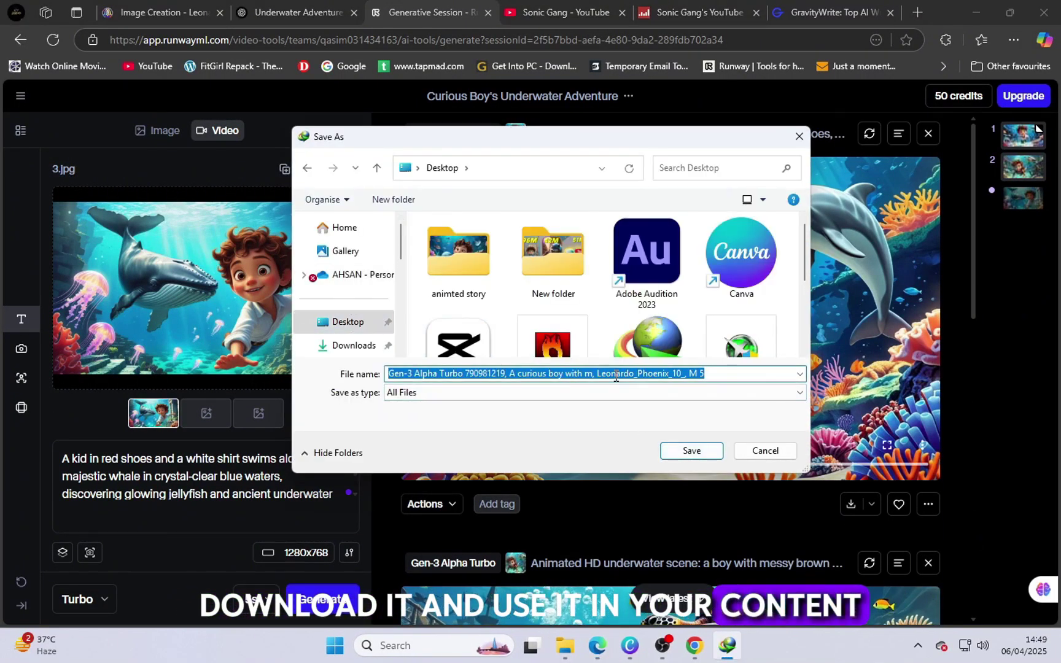
{"action": "key", "text": "Return"}
{"action": "key", "text": "Return"}
Download the pirate ship video, saved as 2.
{"action": "scroll", "coordinate": [847, 551], "scroll_direction": "down", "scroll_amount": 6}
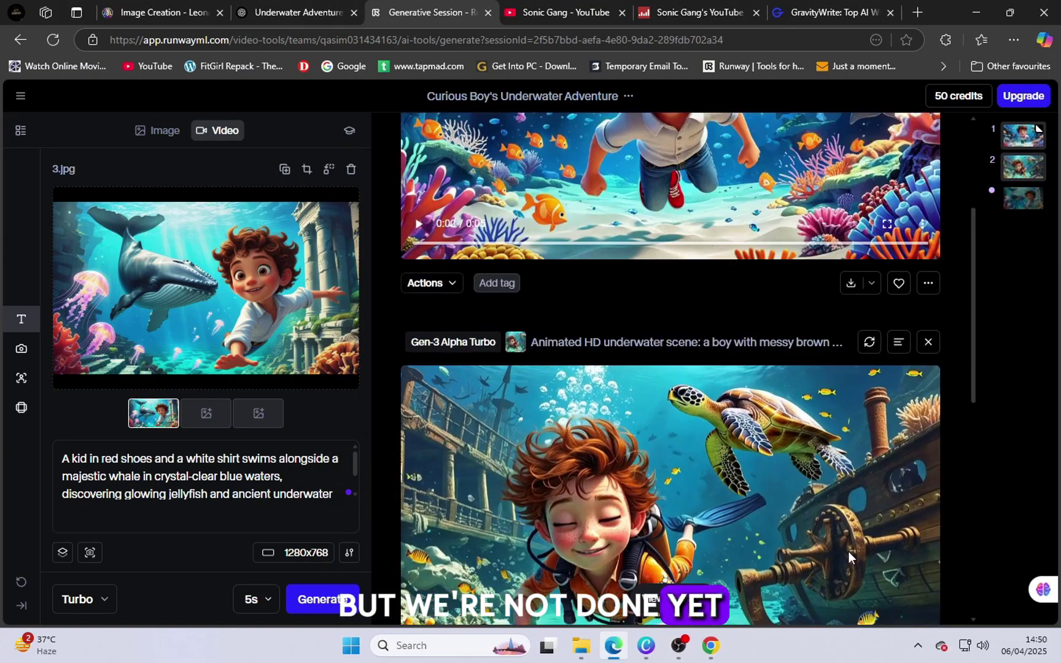
{"action": "left_click", "coordinate": [850, 492]}
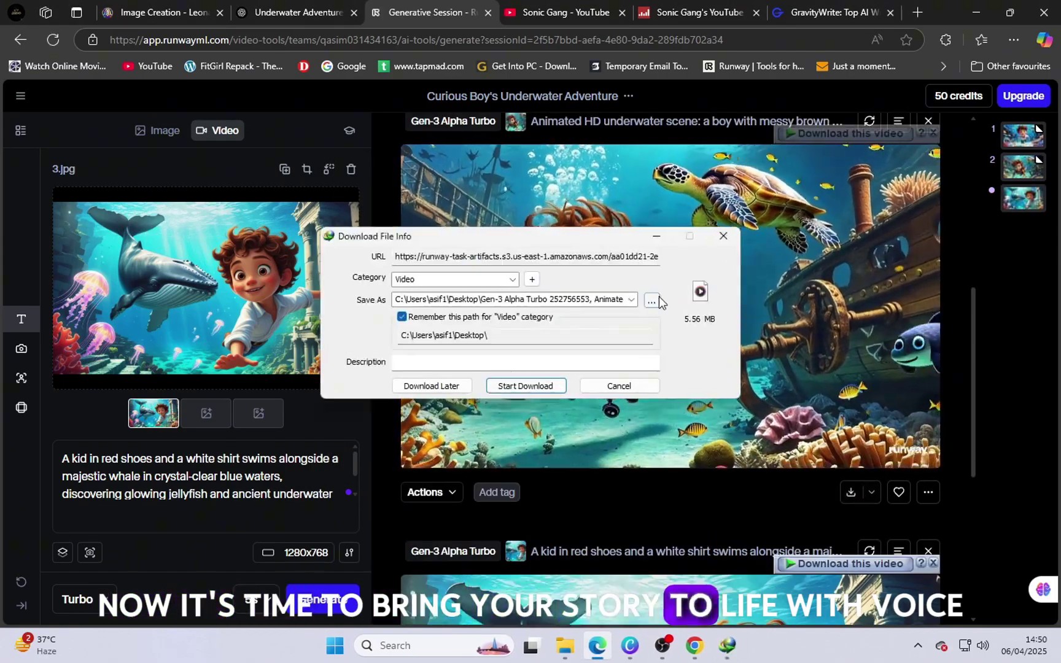
{"action": "left_click", "coordinate": [652, 300]}
{"action": "type", "text": "2"}
{"action": "key", "text": "Return"}
{"action": "left_click", "coordinate": [553, 387]}
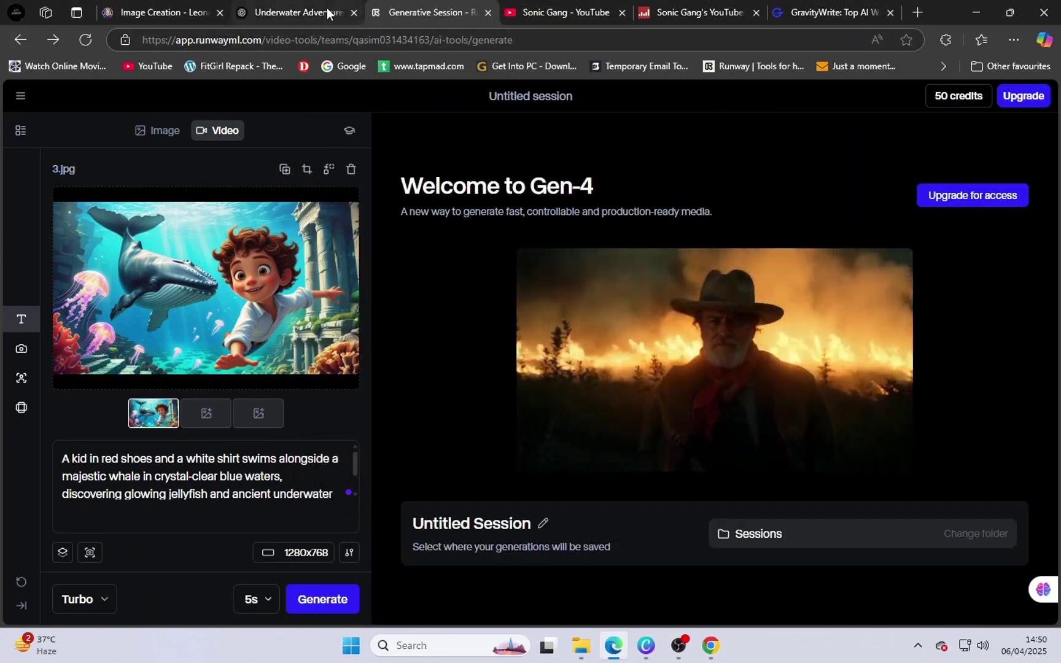
{"action": "left_click", "coordinate": [298, 12]}
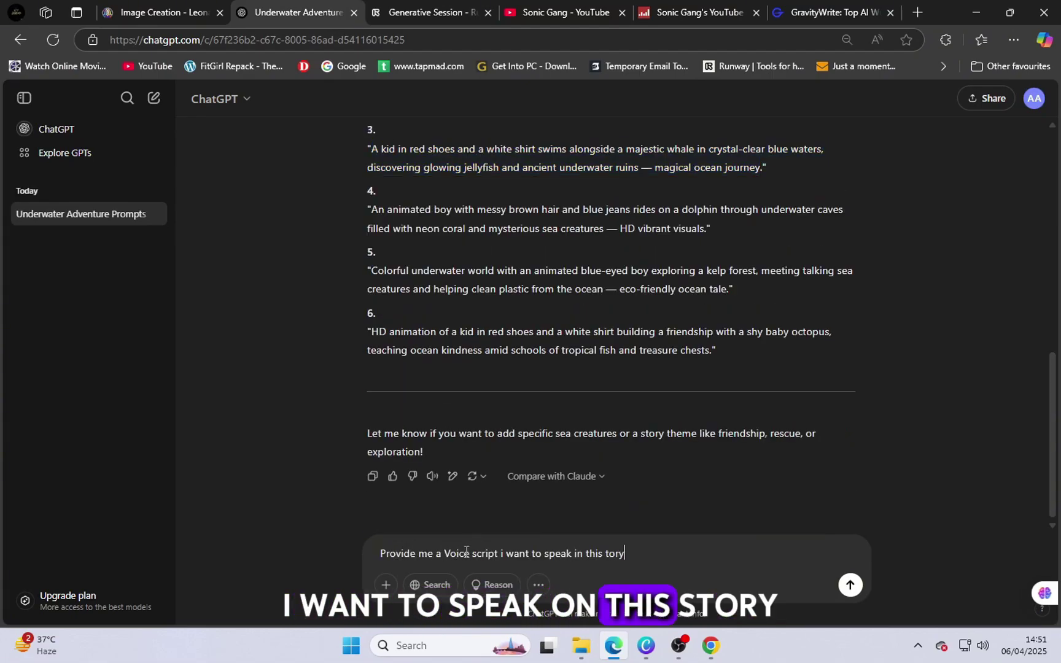
Request a voice-over script, then ask for a clean copy-paste version without stage elements.
{"action": "key", "text": "Return"}
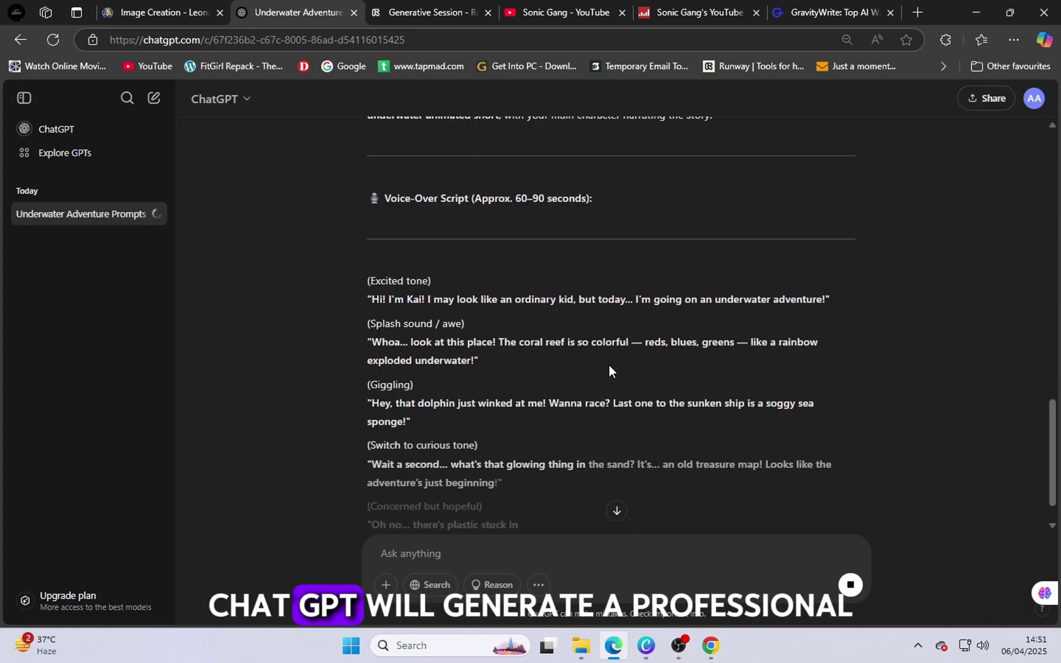
{"action": "type", "text": "please rmove the lement"}
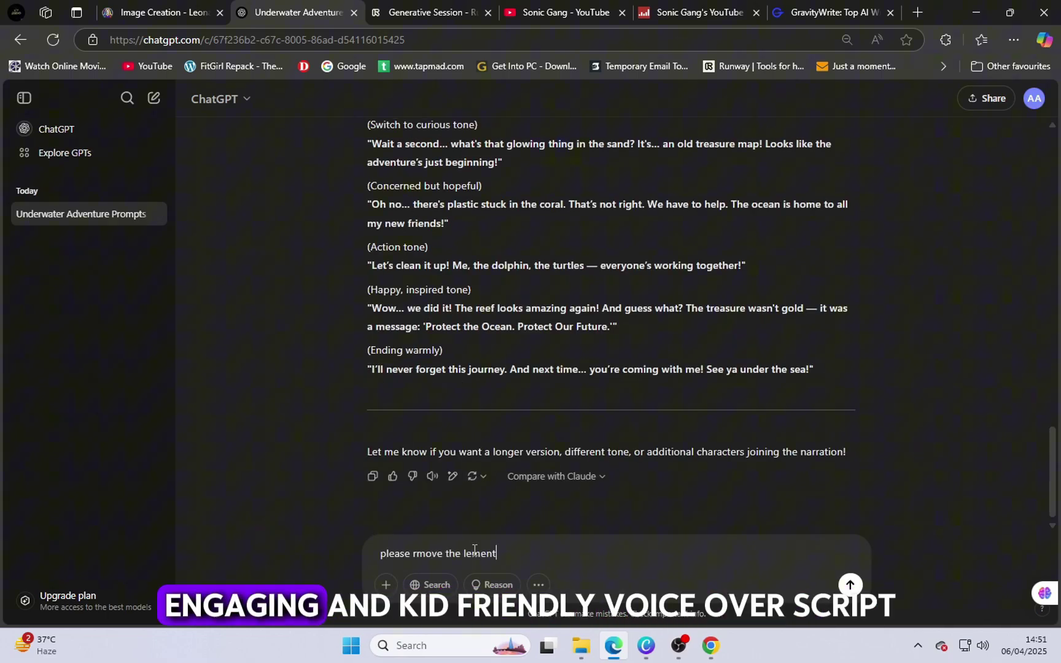
{"action": "type", "text": "s only script required in copy paste"}
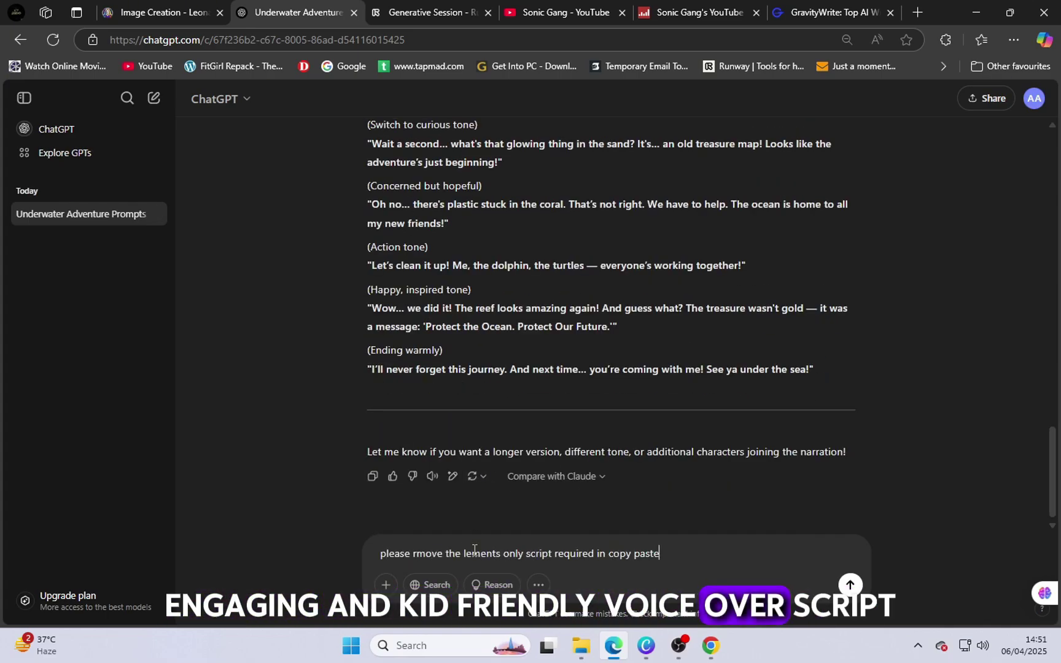
{"action": "type", "text": " style"}
{"action": "key", "text": "Return"}
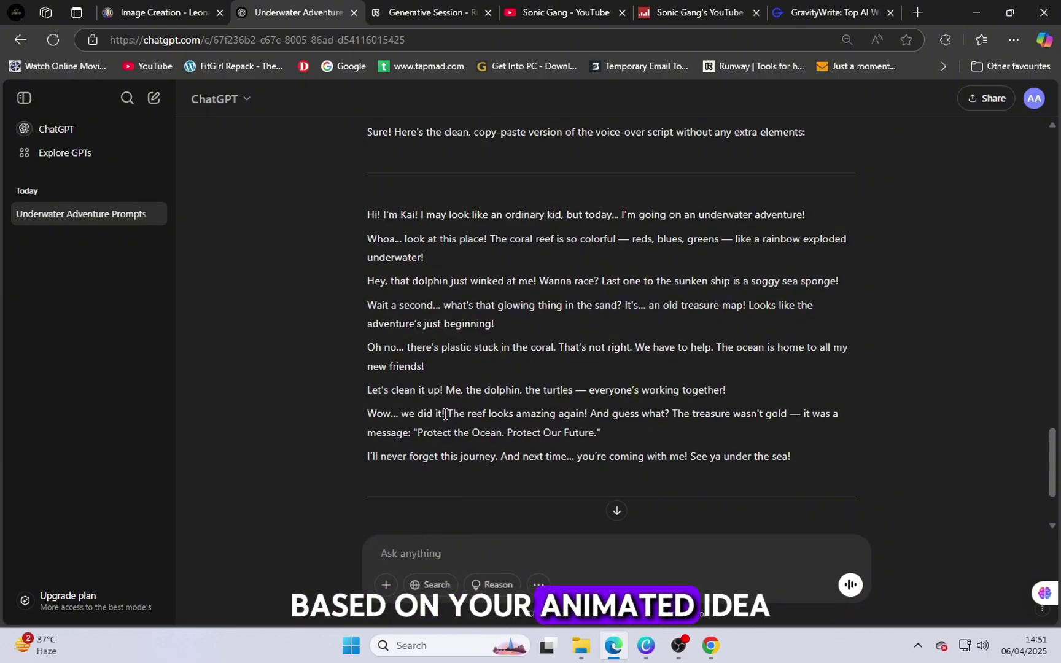
Copy the clean voice-over script for Runway's speech generator.
{"action": "left_click_drag", "start_coordinate": [367, 203], "coordinate": [792, 458]}
{"action": "right_click", "coordinate": [396, 284]}
{"action": "left_click", "coordinate": [417, 299]}
{"action": "left_click", "coordinate": [430, 13]}
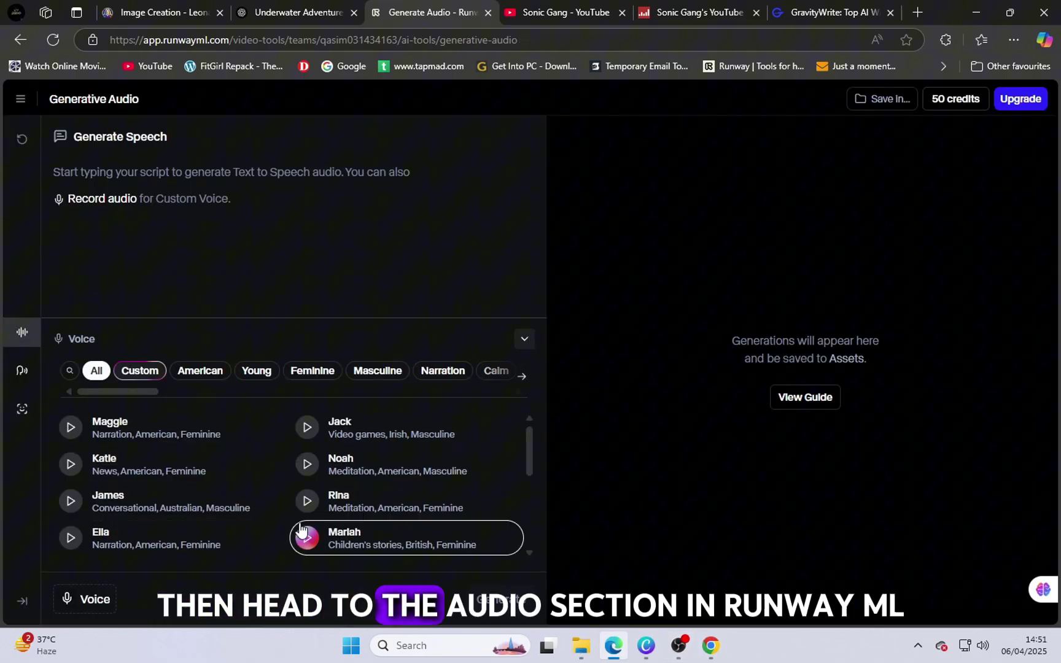
Preview voices such as Noah, James, Kiana, Kendrick and Rachel, then choose Jack.
{"action": "left_click", "coordinate": [70, 604]}
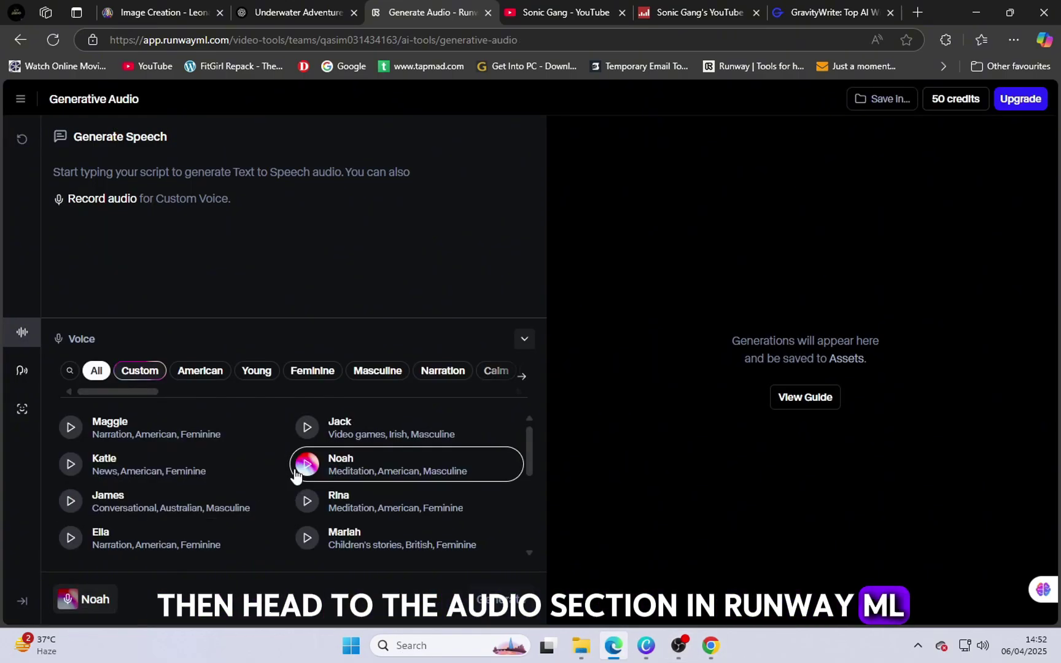
{"action": "left_click", "coordinate": [306, 430]}
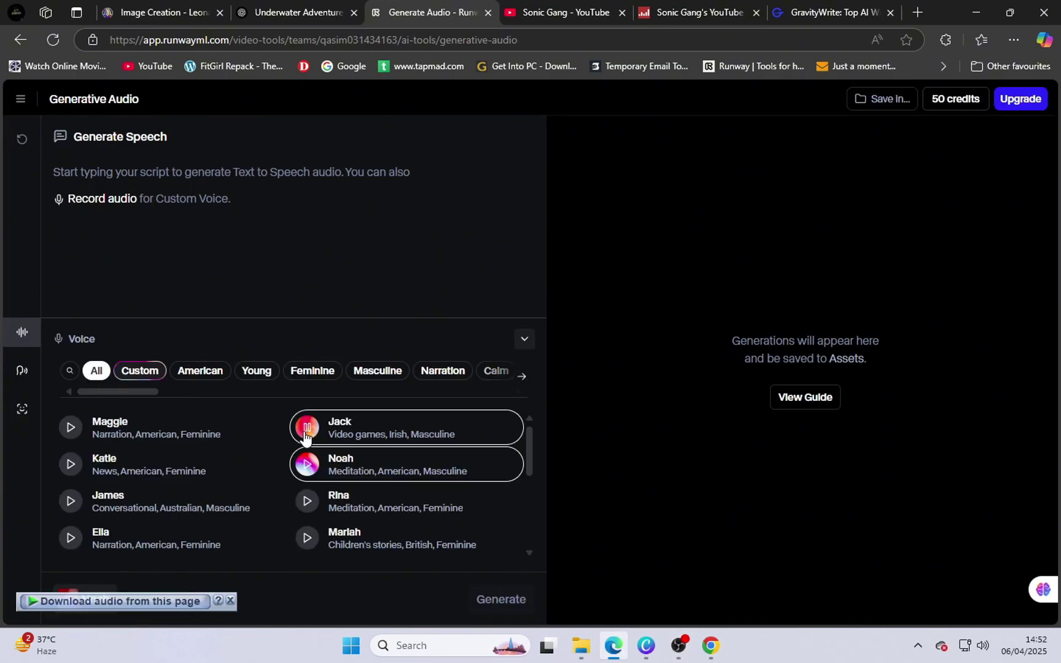
{"action": "scroll", "coordinate": [69, 513], "scroll_direction": "down", "scroll_amount": 2}
{"action": "left_click", "coordinate": [71, 518]}
{"action": "scroll", "coordinate": [232, 540], "scroll_direction": "down", "scroll_amount": 3}
{"action": "left_click", "coordinate": [307, 510]}
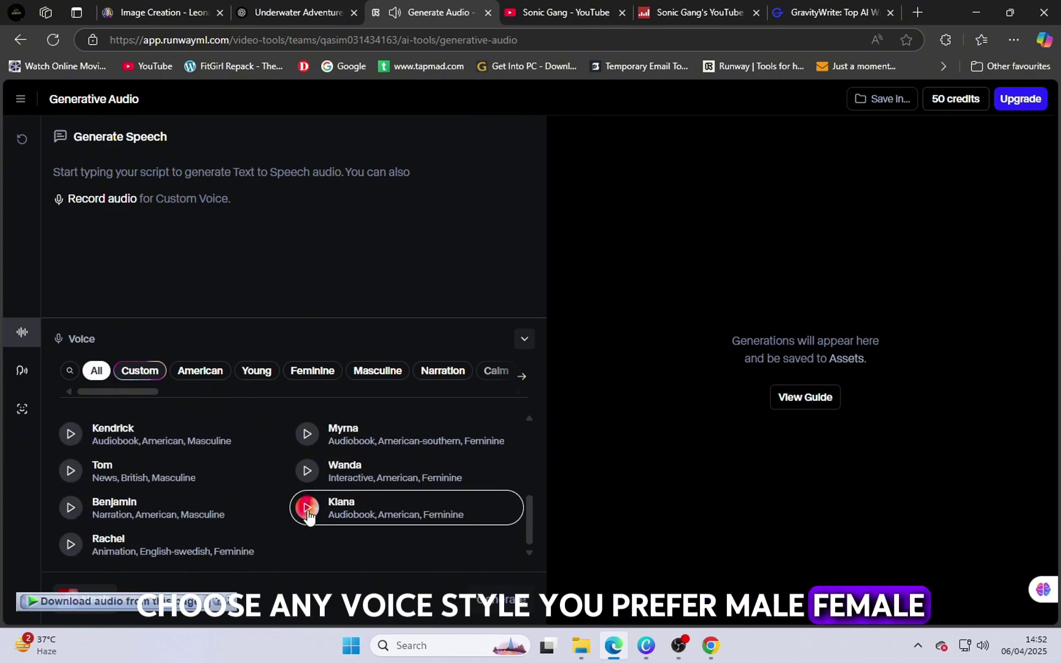
{"action": "left_click", "coordinate": [69, 505]}
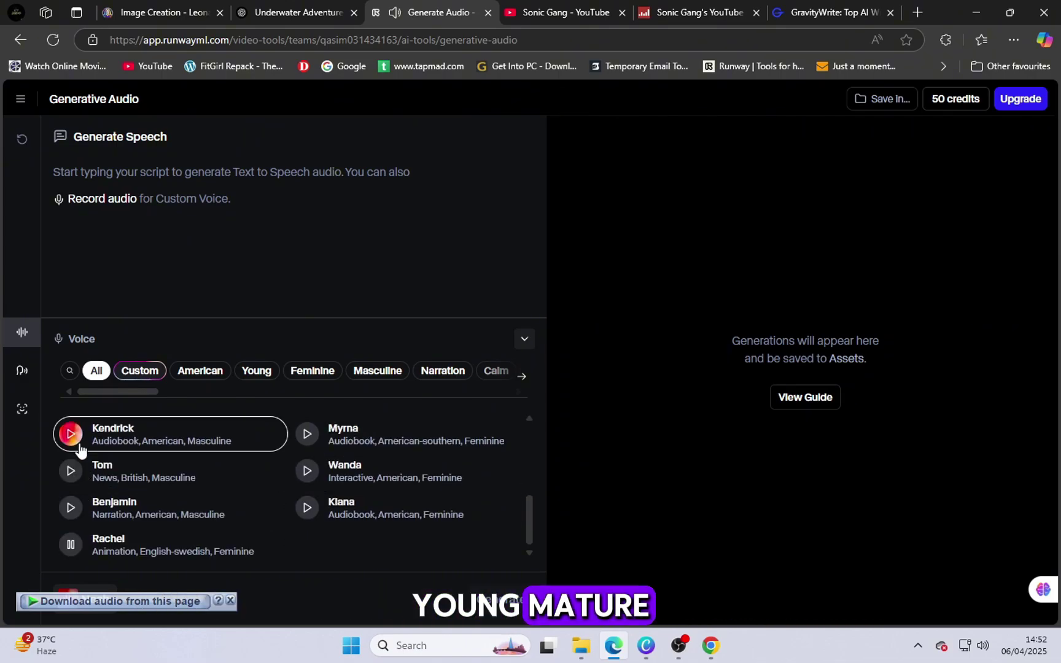
{"action": "left_click", "coordinate": [74, 544]}
{"action": "left_click", "coordinate": [123, 599]}
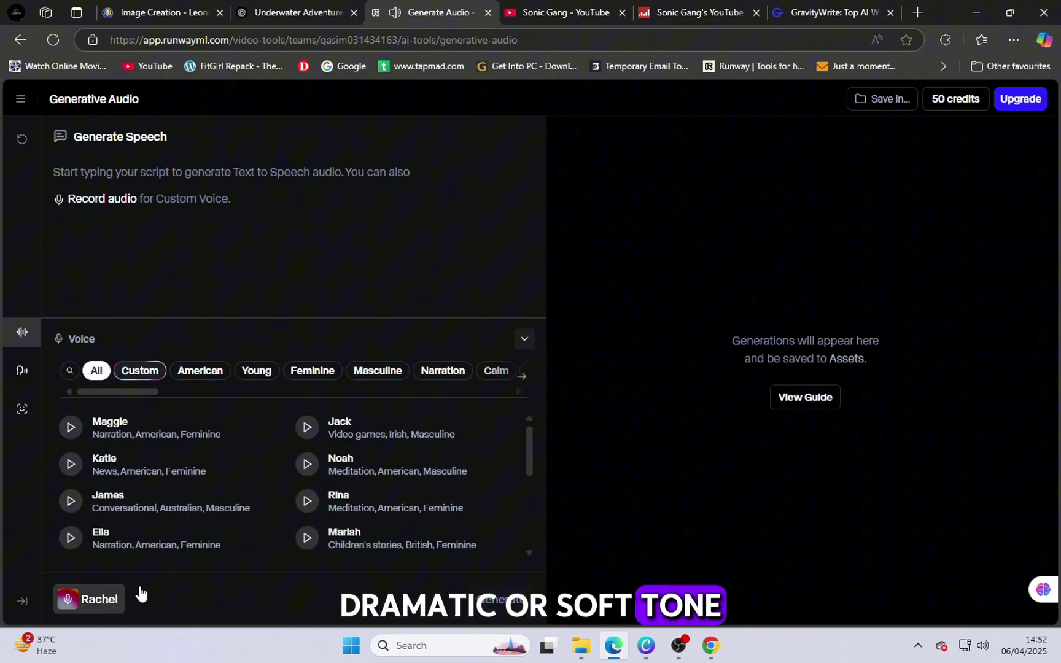
{"action": "left_click", "coordinate": [295, 433]}
{"action": "left_click", "coordinate": [66, 600]}
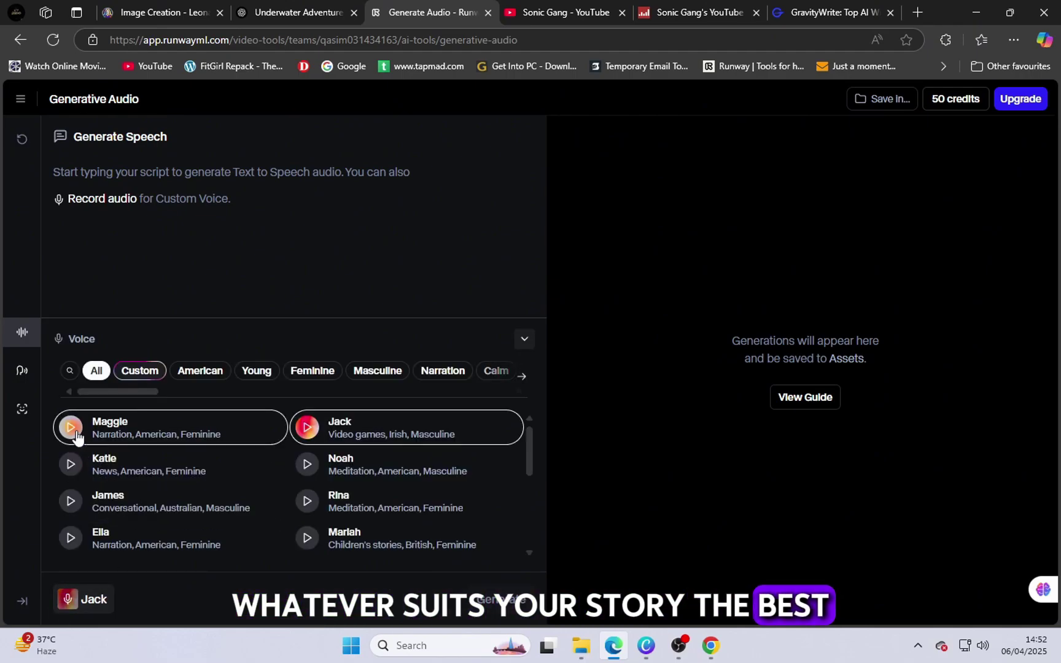
Paste the voice-over script and generate speech with the Jack voice.
{"action": "left_click", "coordinate": [226, 177]}
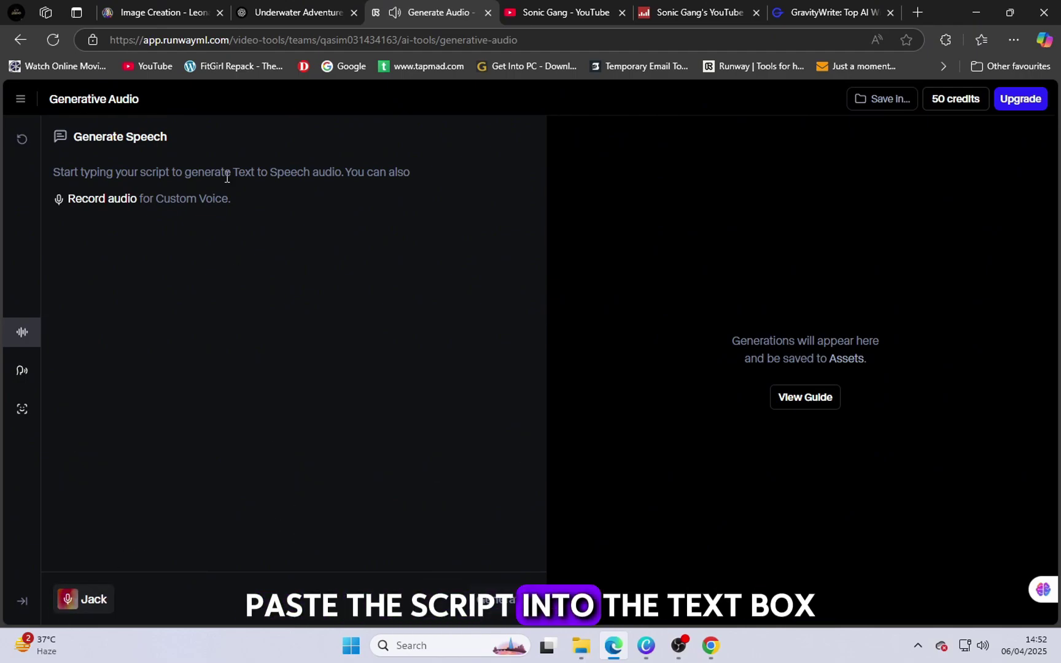
{"action": "key", "text": "ctrl+v"}
{"action": "left_click", "coordinate": [474, 600]}
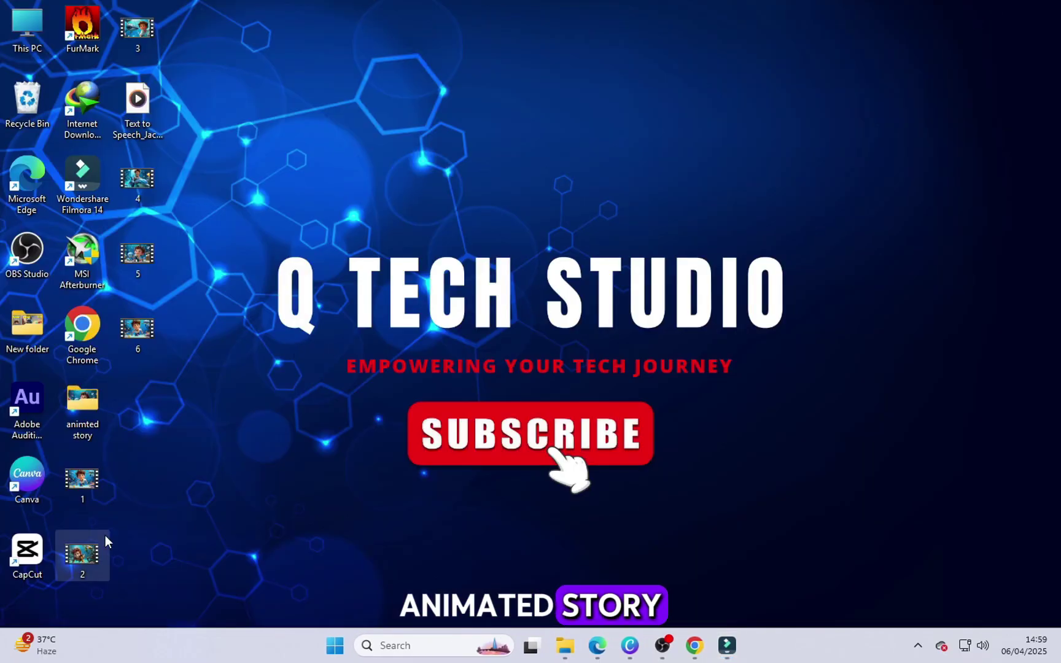
Add the selected Runway clips from the desktop to the Filmora timeline and match project settings.
{"action": "left_click_drag", "start_coordinate": [205, 161], "coordinate": [151, 294]}
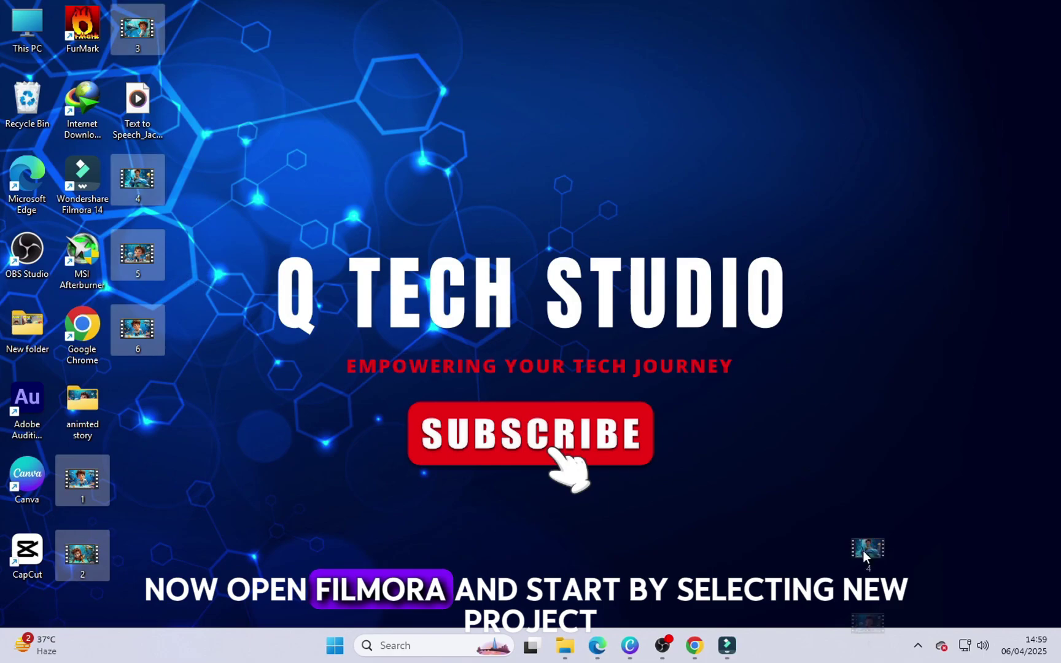
{"action": "left_click_drag", "start_coordinate": [863, 556], "coordinate": [111, 516]}
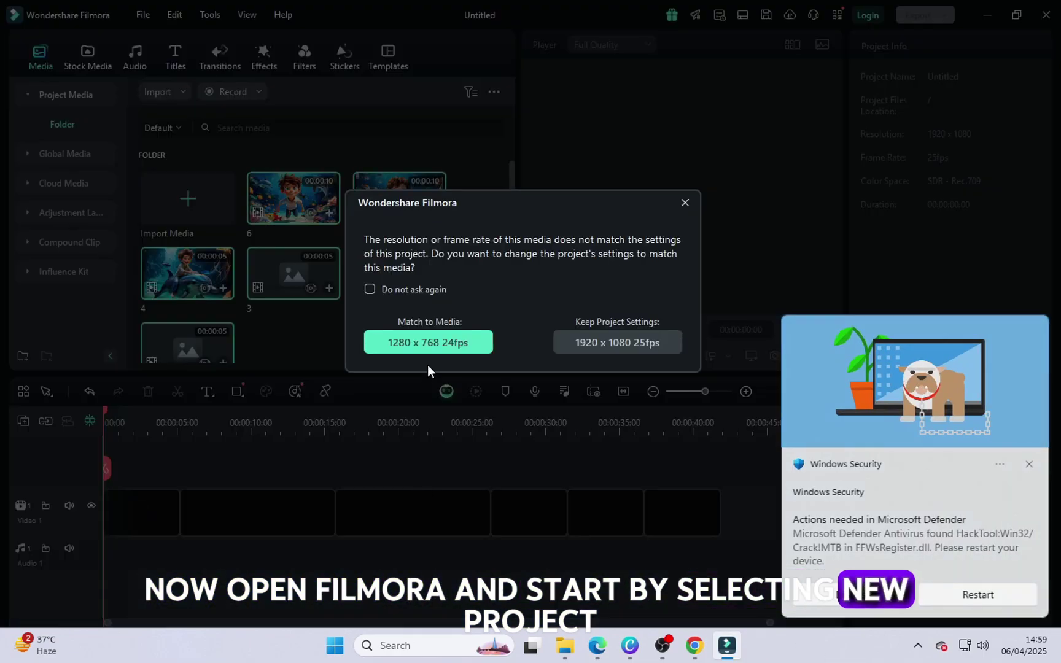
{"action": "left_click", "coordinate": [428, 344]}
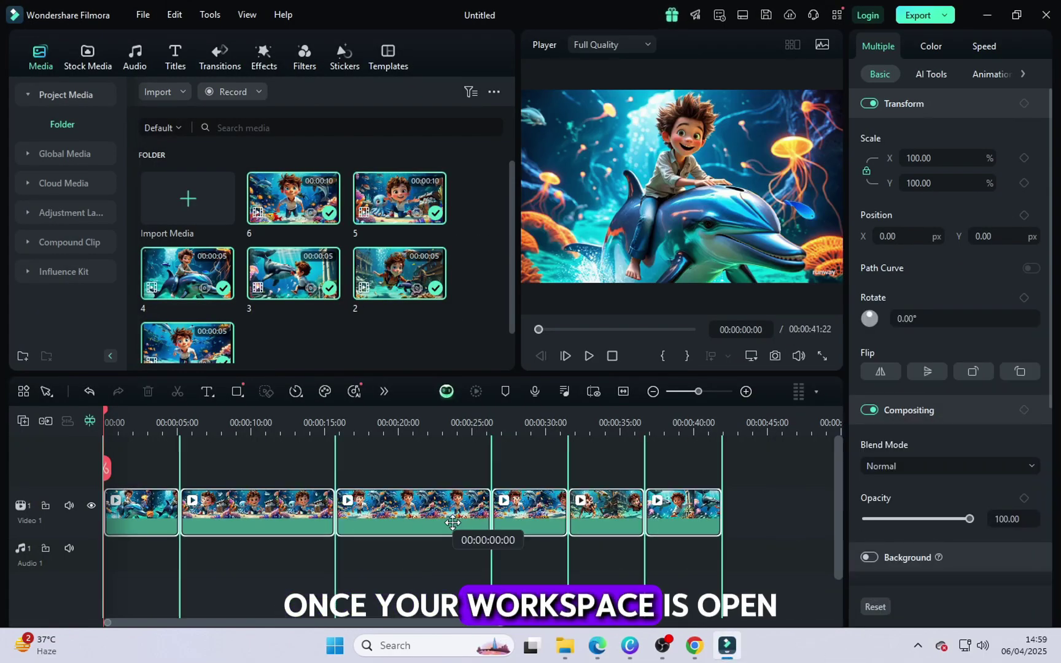
Delete the misplaced fourth clip and rearrange the remaining clips into story order.
{"action": "left_click", "coordinate": [522, 522]}
{"action": "key", "text": "Delete"}
{"action": "left_click", "coordinate": [317, 509]}
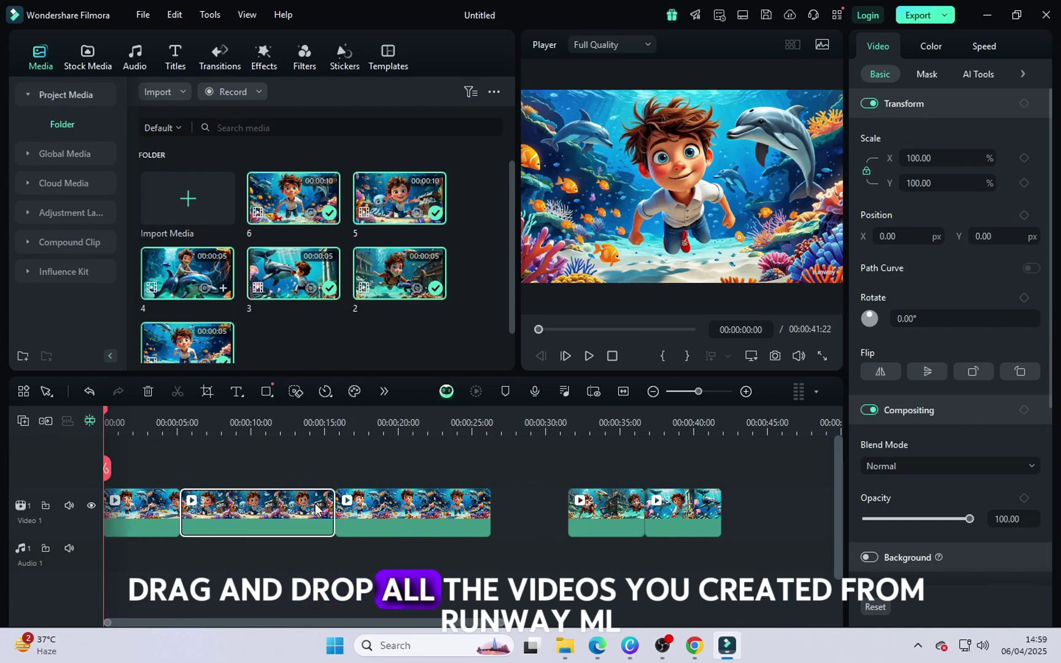
{"action": "left_click_drag", "start_coordinate": [638, 519], "coordinate": [529, 518]}
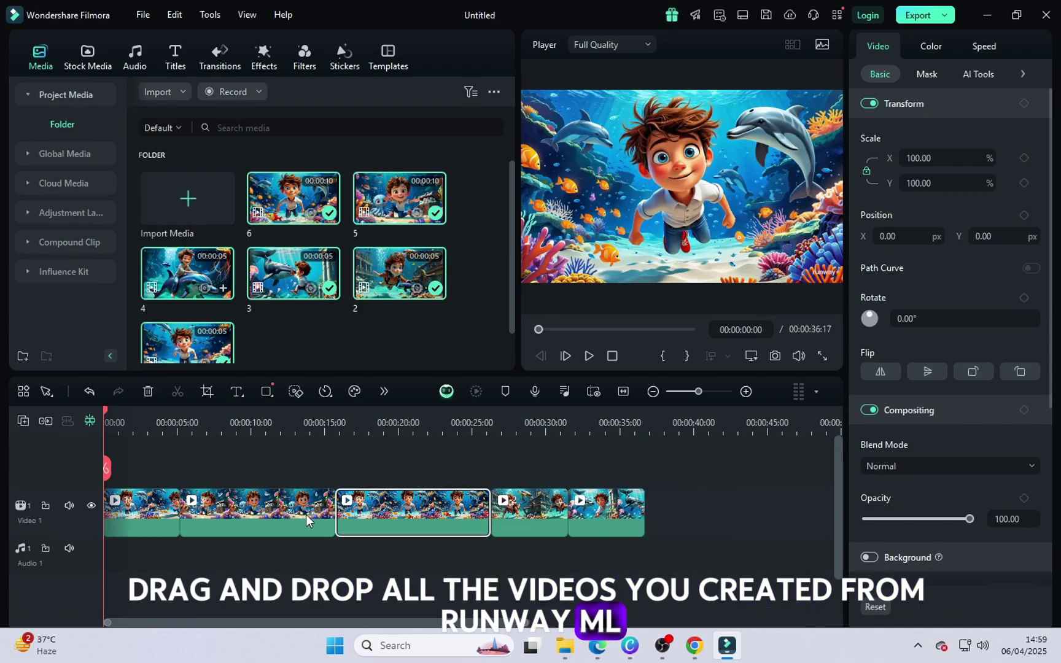
{"action": "left_click", "coordinate": [146, 515]}
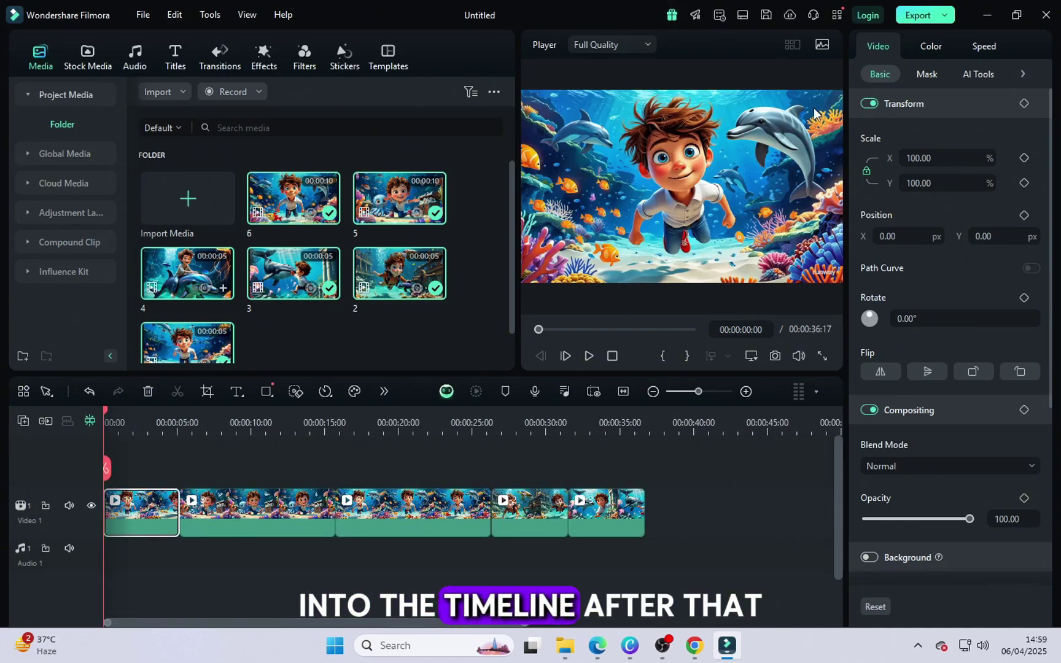
{"action": "left_click", "coordinate": [440, 528]}
{"action": "left_click_drag", "start_coordinate": [583, 511], "coordinate": [193, 513]}
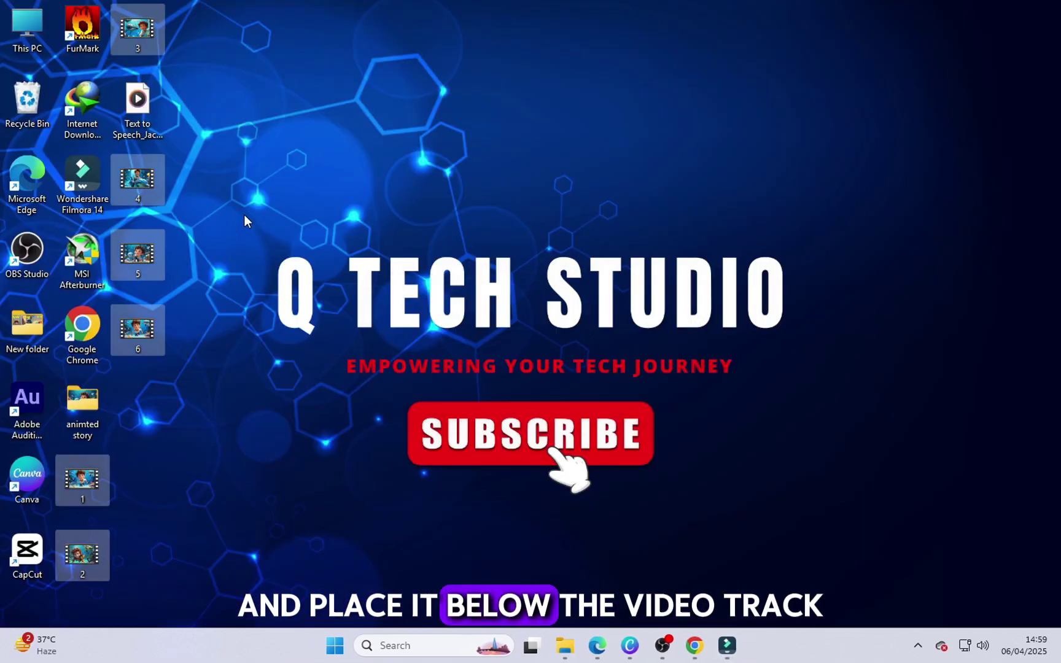
Place the voiceover audio beneath the clips, add media item 3, and play the edit.
{"action": "left_click_drag", "start_coordinate": [137, 117], "coordinate": [714, 509]}
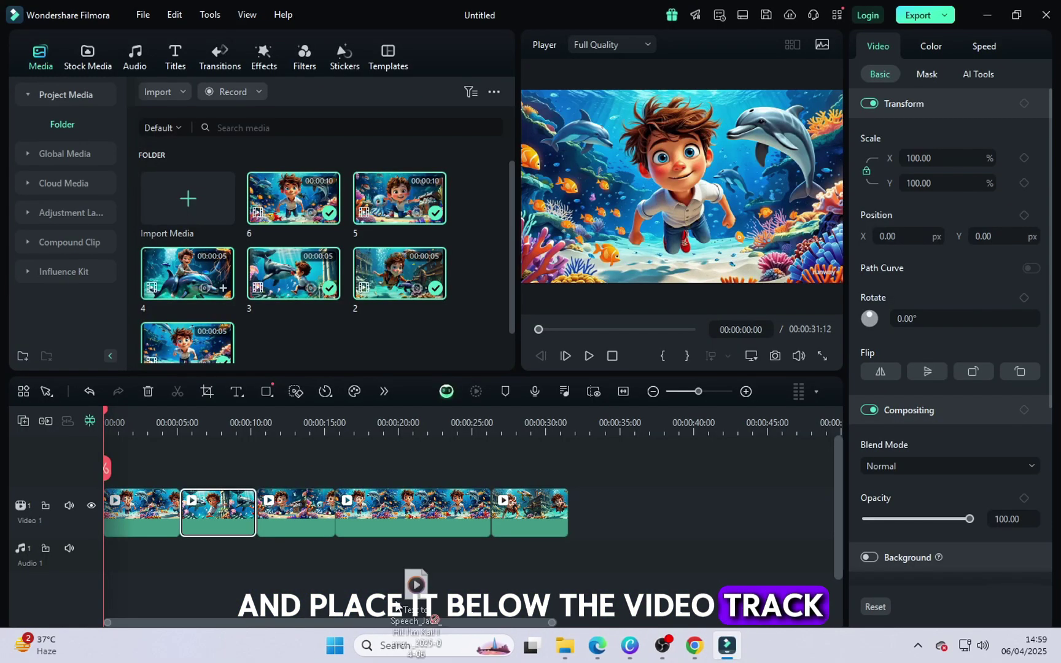
{"action": "left_click_drag", "start_coordinate": [430, 599], "coordinate": [332, 556]}
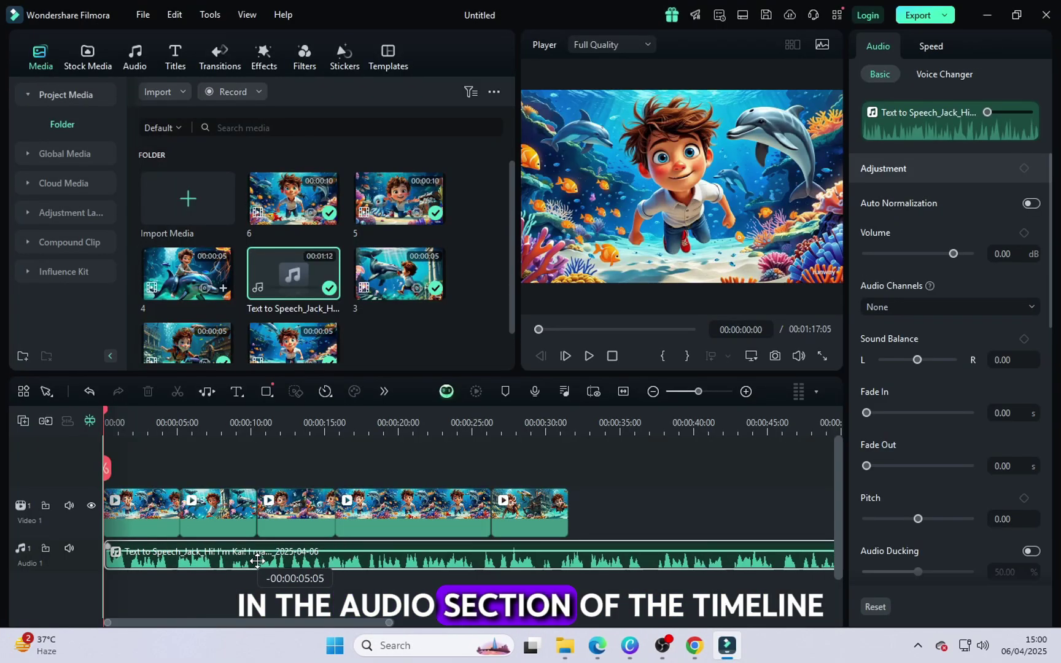
{"action": "left_click", "coordinate": [218, 513]}
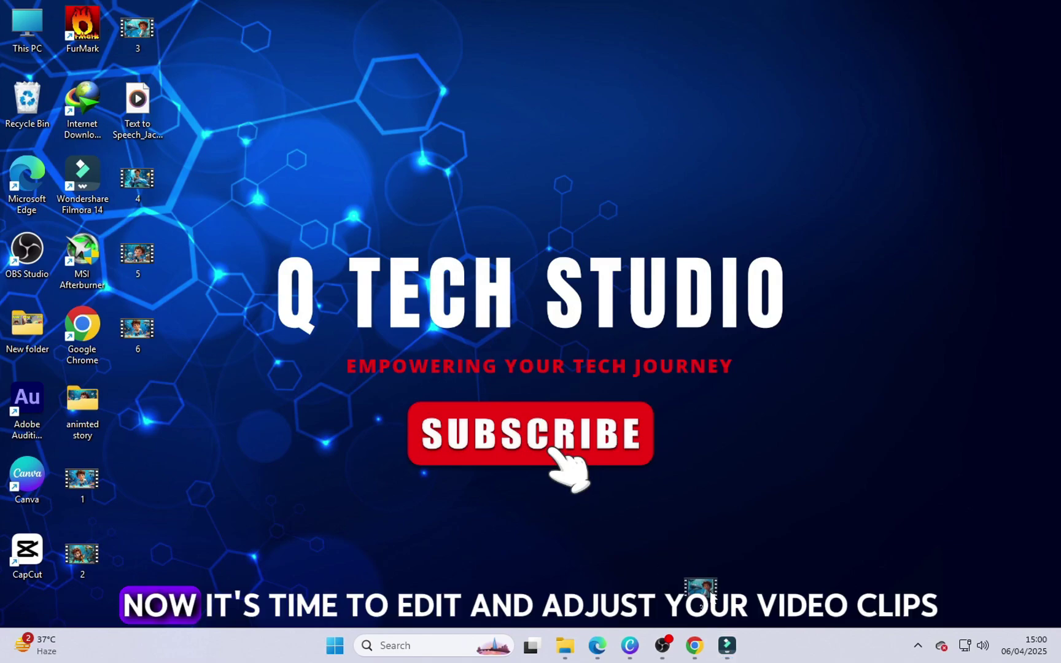
{"action": "left_click_drag", "start_coordinate": [399, 274], "coordinate": [636, 525]}
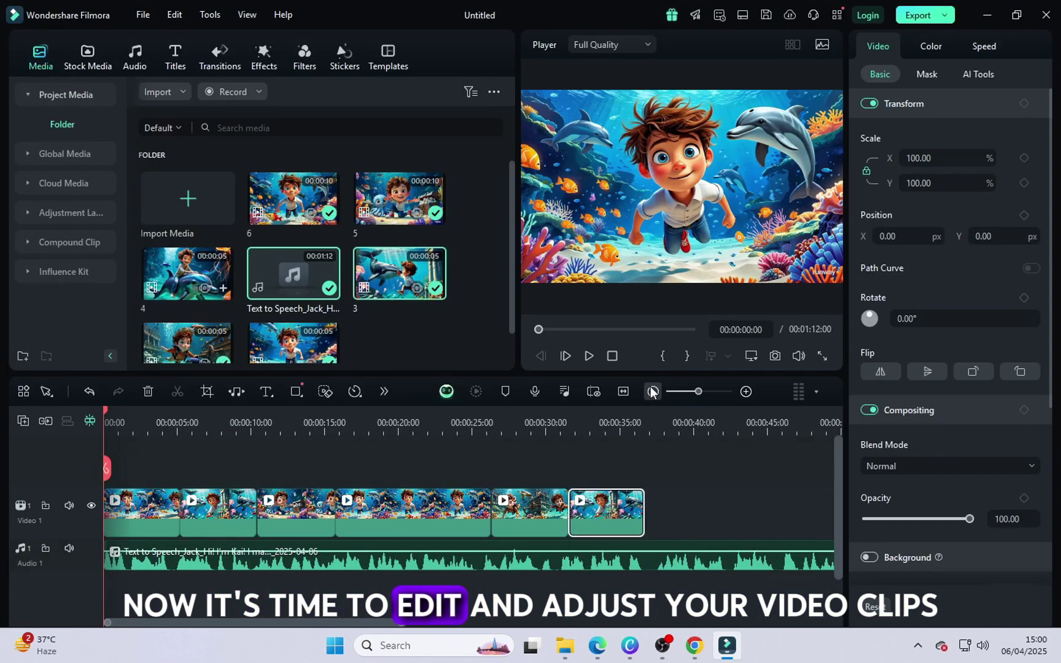
{"action": "left_click", "coordinate": [589, 356]}
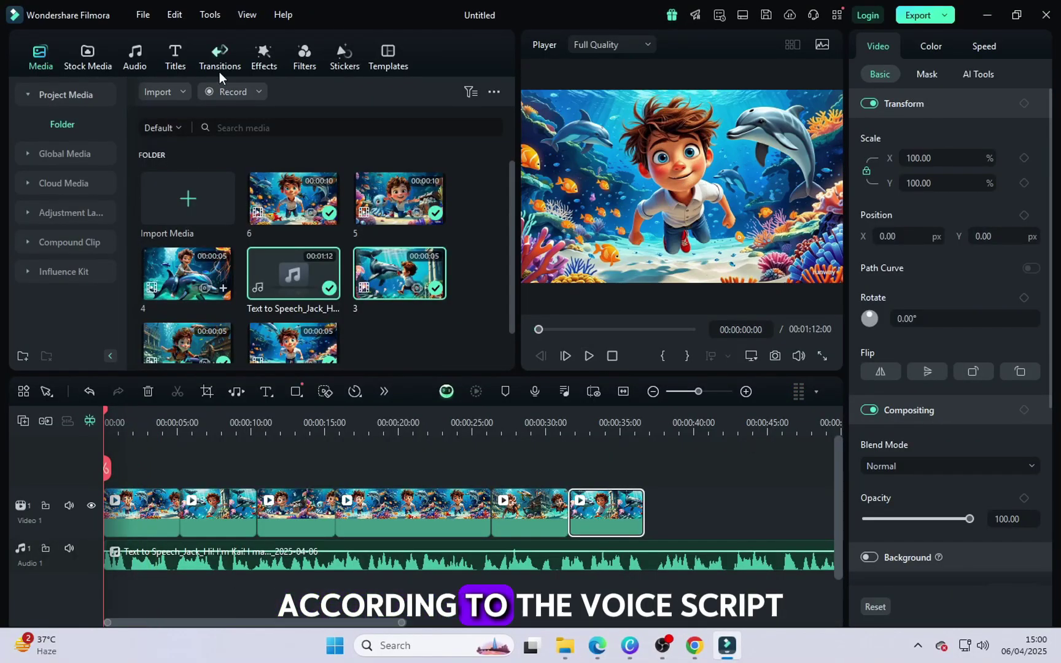
Add a Cross Zoom transition between the first two clips.
{"action": "left_click", "coordinate": [264, 57]}
{"action": "left_click", "coordinate": [220, 58]}
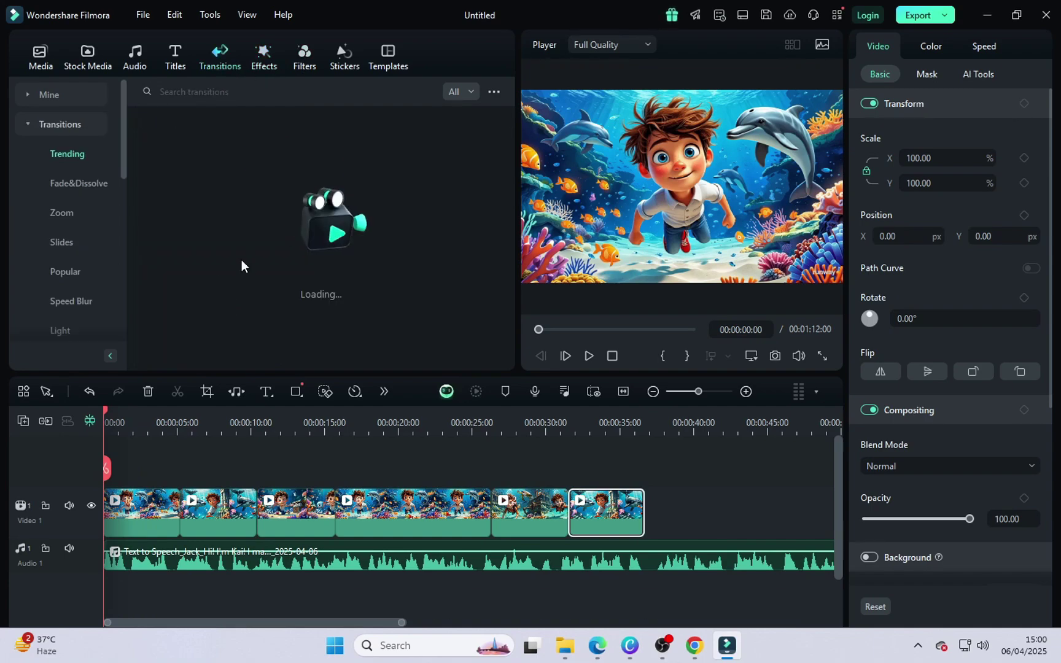
{"action": "left_click_drag", "start_coordinate": [293, 169], "coordinate": [184, 501]}
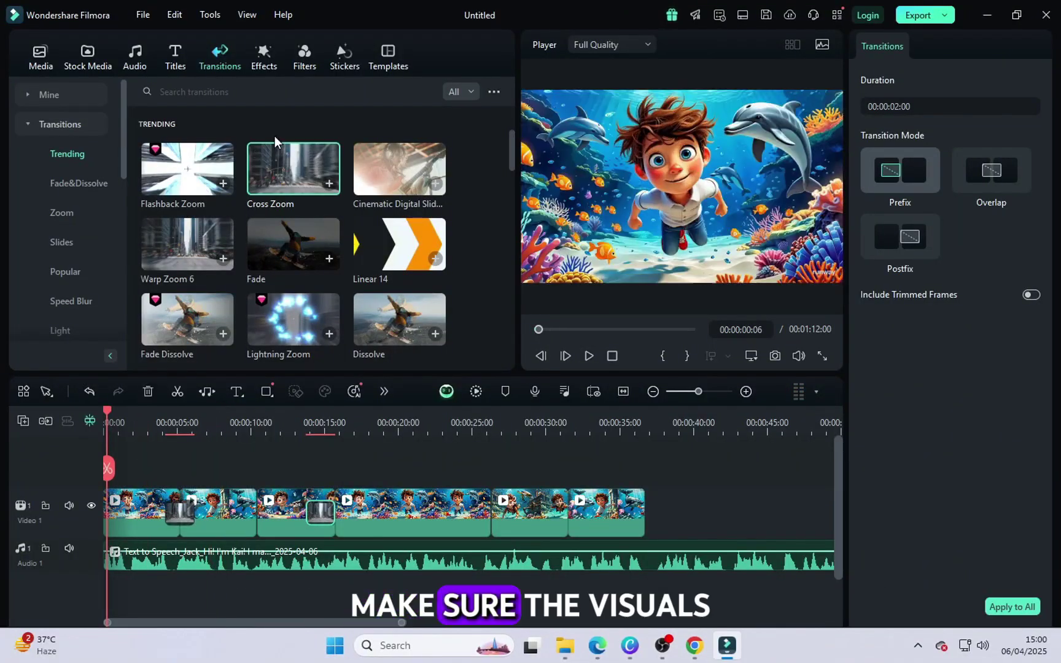
Apply the 3D Motion Right effect above the first clip and preview it full screen.
{"action": "left_click", "coordinate": [264, 58]}
{"action": "left_click_drag", "start_coordinate": [187, 169], "coordinate": [142, 485]}
{"action": "left_click", "coordinate": [588, 356]}
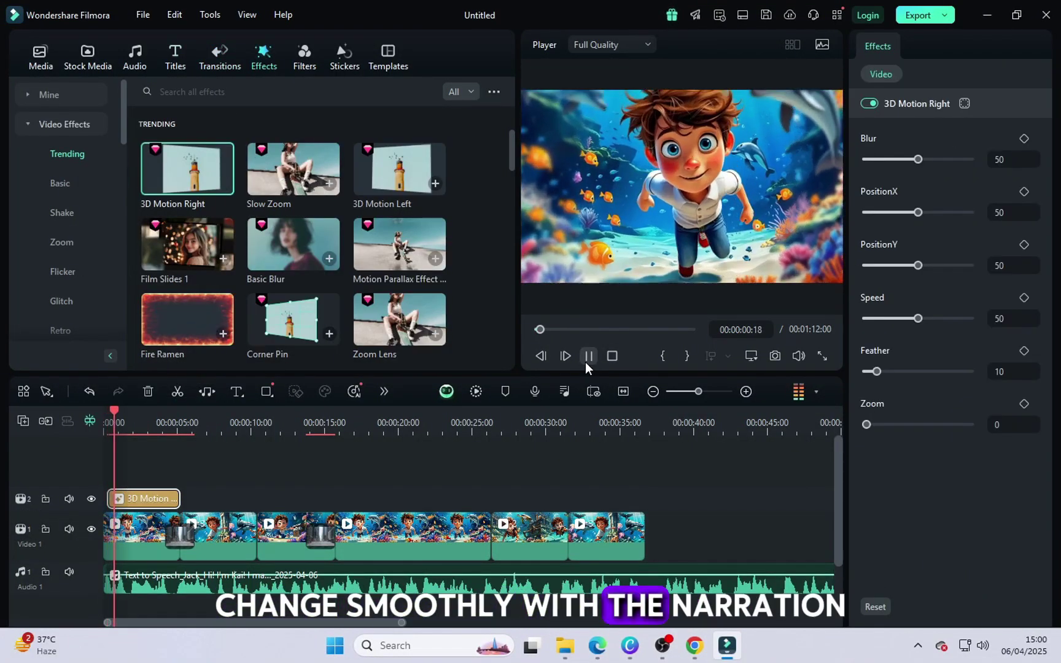
{"action": "left_click", "coordinate": [821, 357]}
{"action": "key", "text": "Escape"}
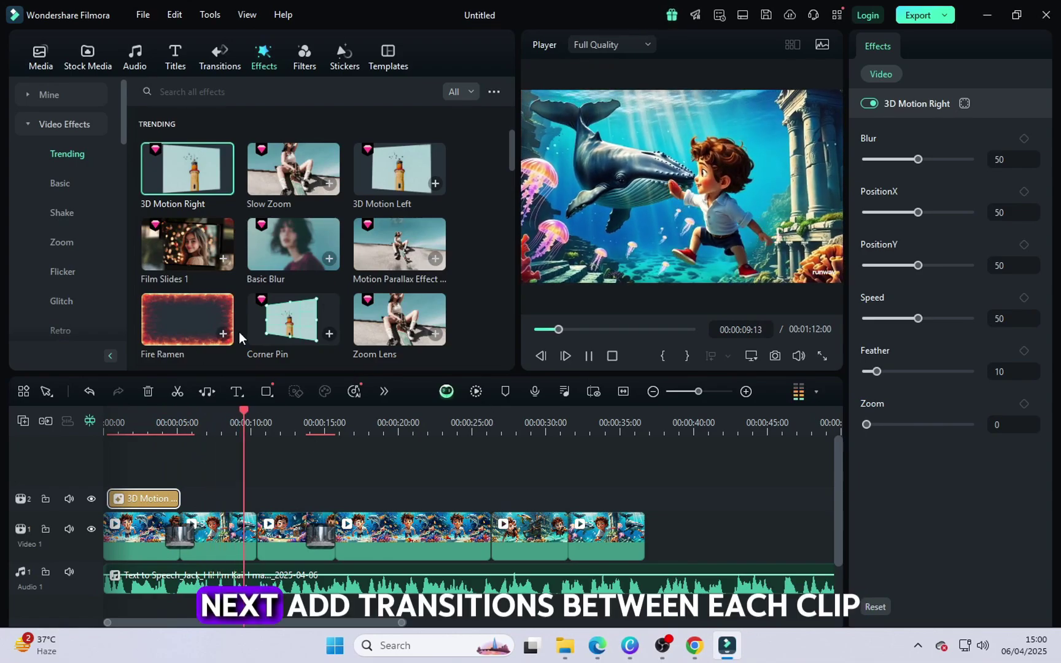
Add Film Slides 1 above the clips and cut it off at 00:00:12:20.
{"action": "left_click_drag", "start_coordinate": [187, 244], "coordinate": [280, 501]}
{"action": "left_click", "coordinate": [588, 356]}
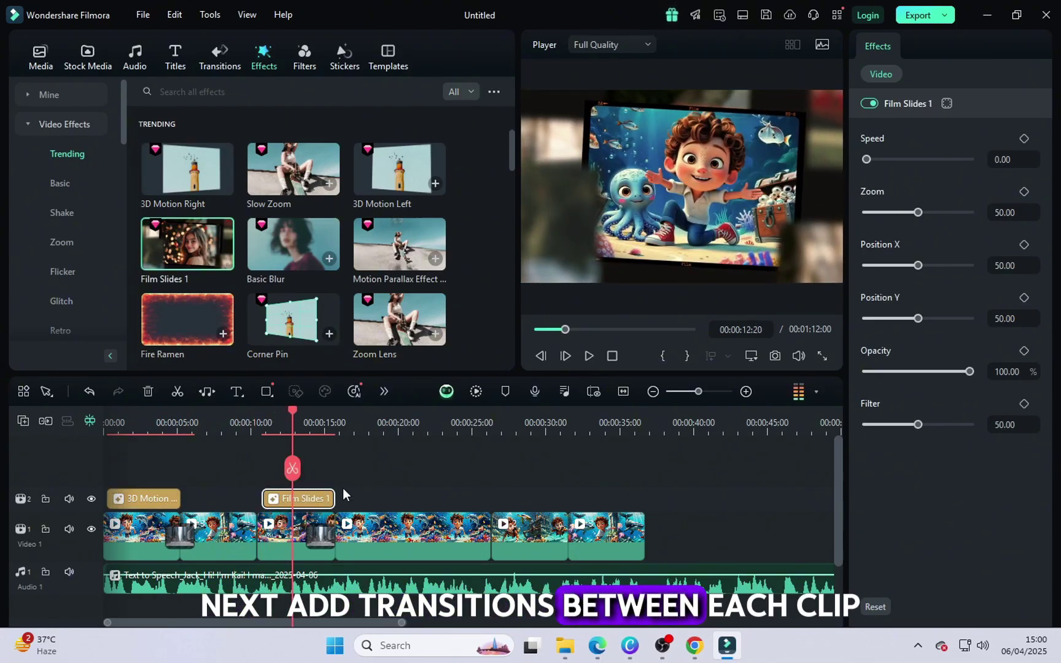
{"action": "key", "text": "ctrl+b"}
{"action": "key", "text": "Delete"}
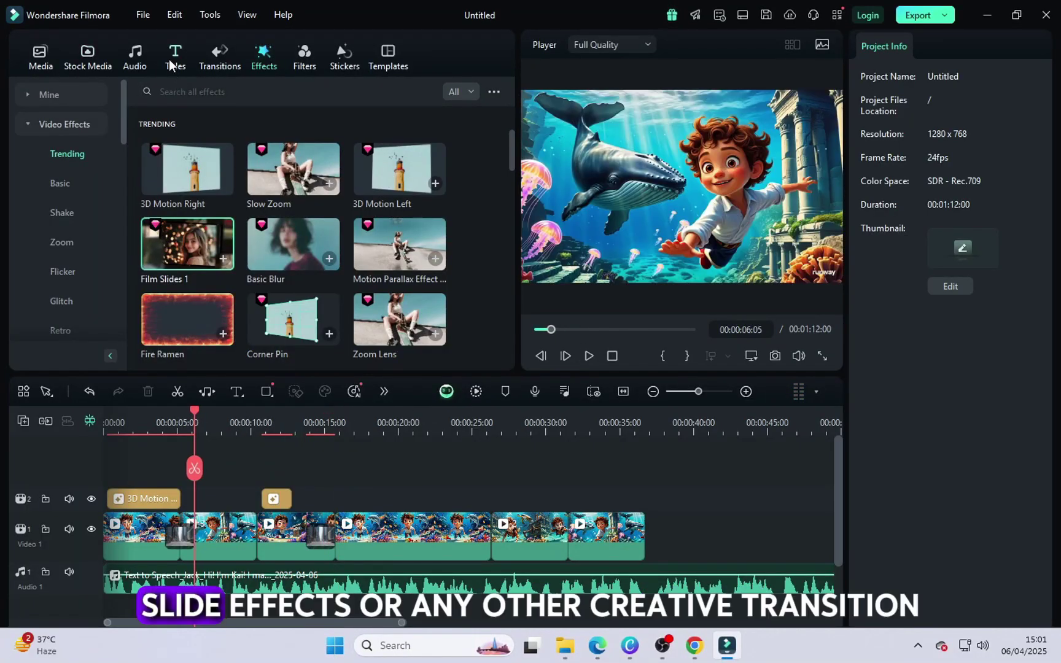
Add the Title Transition 01 sound effect under the voiceover and play from 00:00:05:00.
{"action": "left_click", "coordinate": [134, 56]}
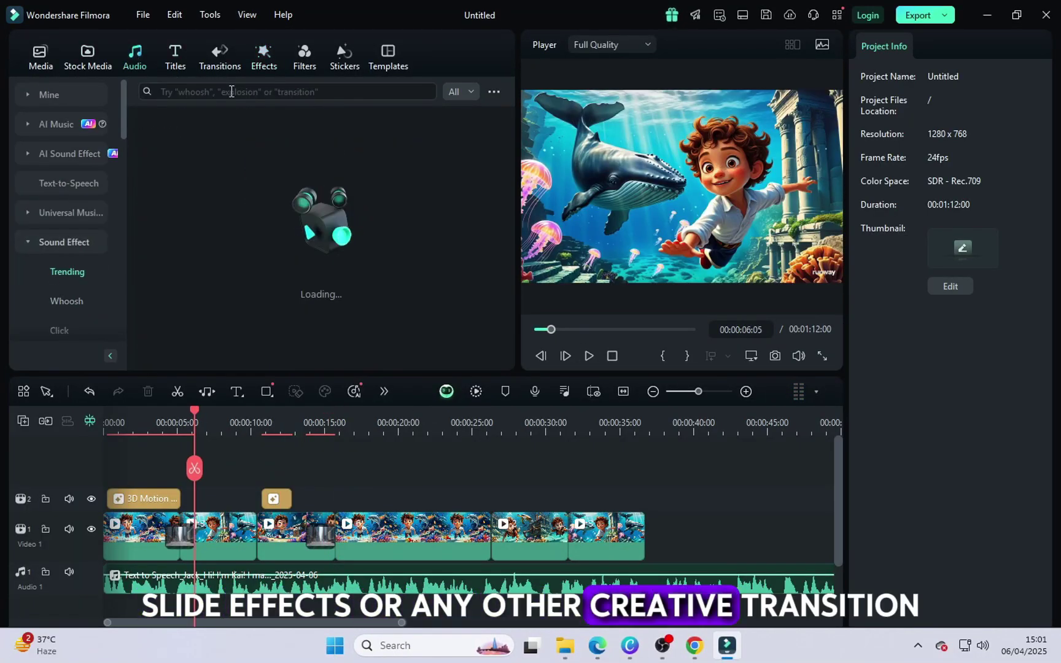
{"action": "left_click", "coordinate": [256, 303]}
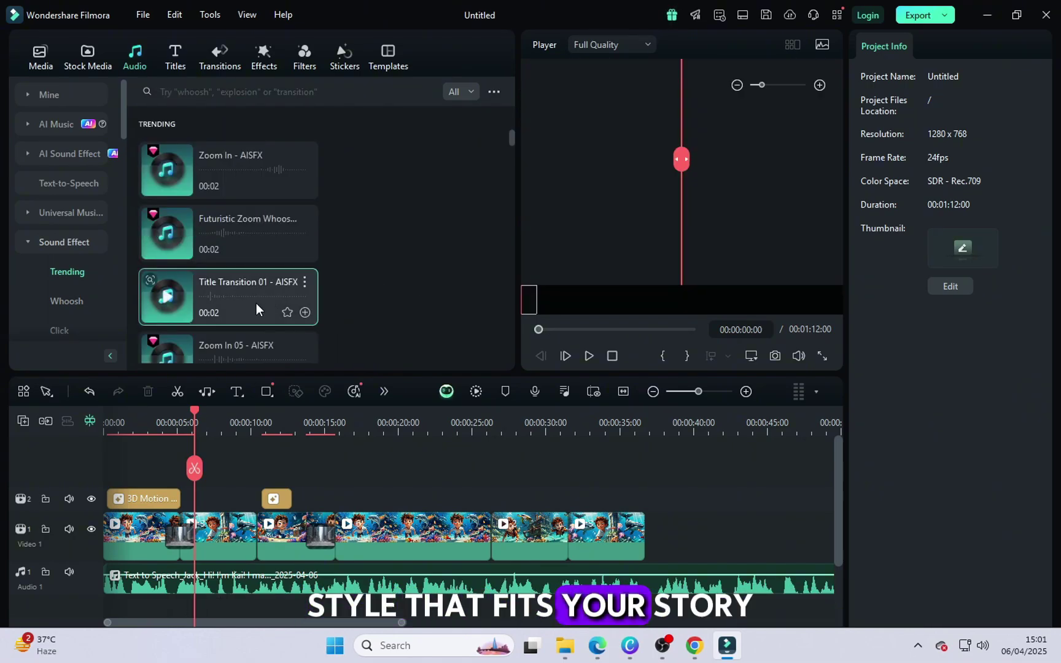
{"action": "left_click_drag", "start_coordinate": [256, 303], "coordinate": [169, 568]}
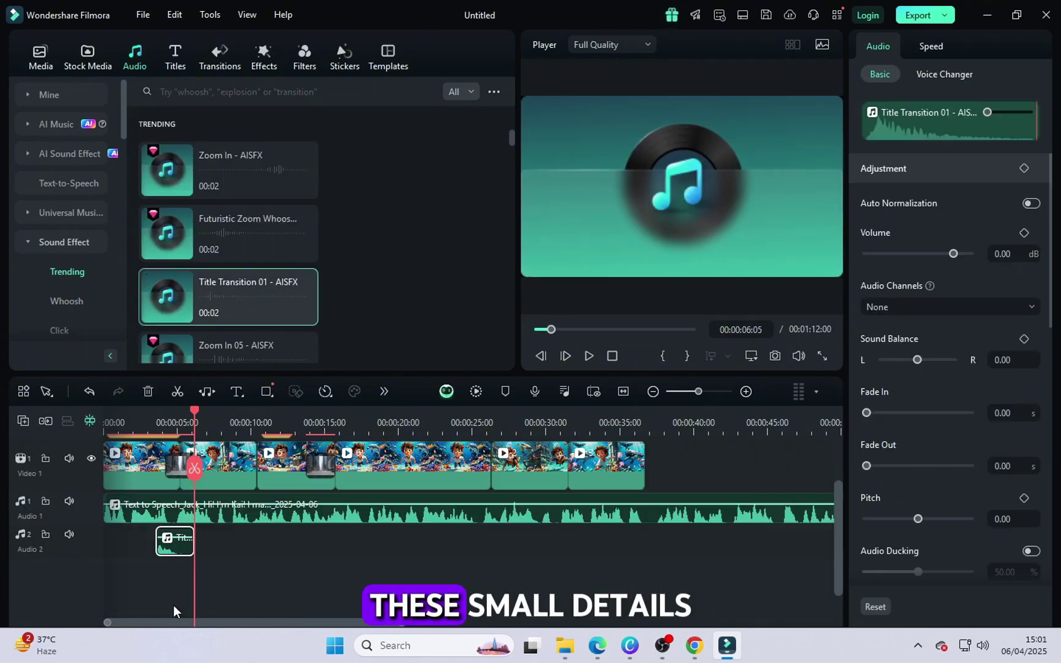
{"action": "left_click", "coordinate": [177, 415]}
{"action": "left_click", "coordinate": [588, 356]}
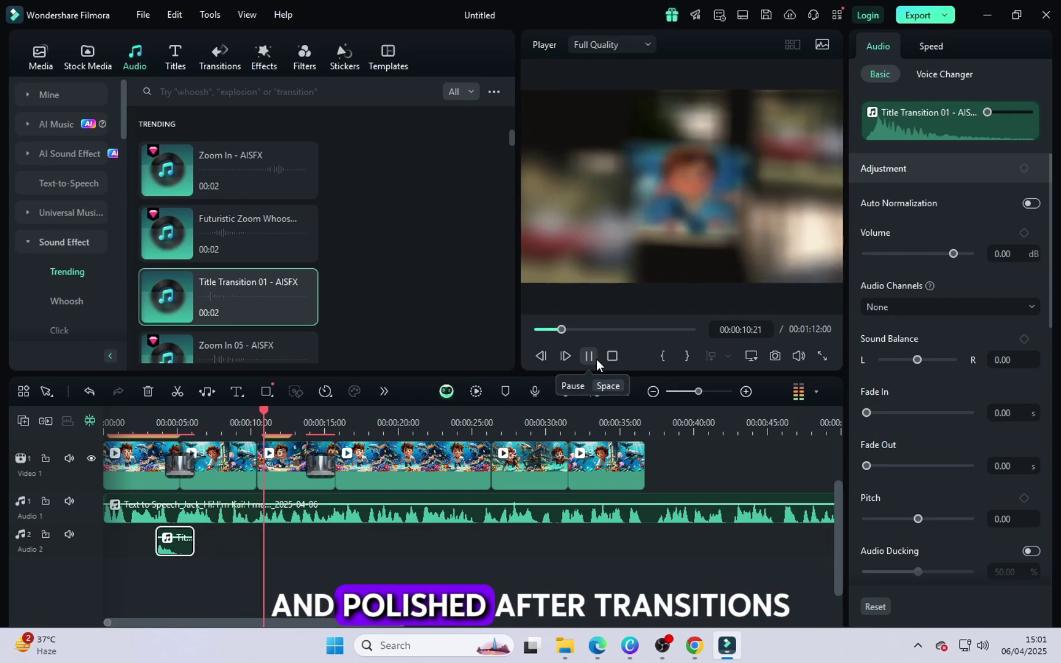
{"action": "left_click", "coordinate": [590, 356]}
Search music for 'background music cartoon' and add the Cartoon track at lowered volume (-16.69 dB).
{"action": "left_click", "coordinate": [48, 271]}
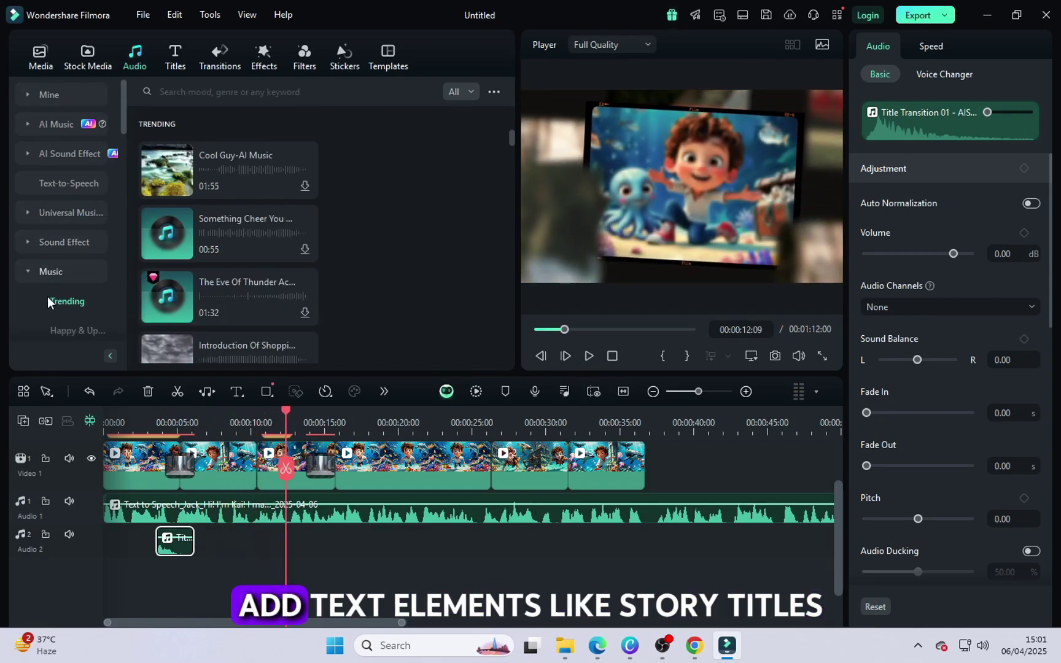
{"action": "left_click", "coordinate": [239, 92]}
{"action": "type", "text": "backg"}
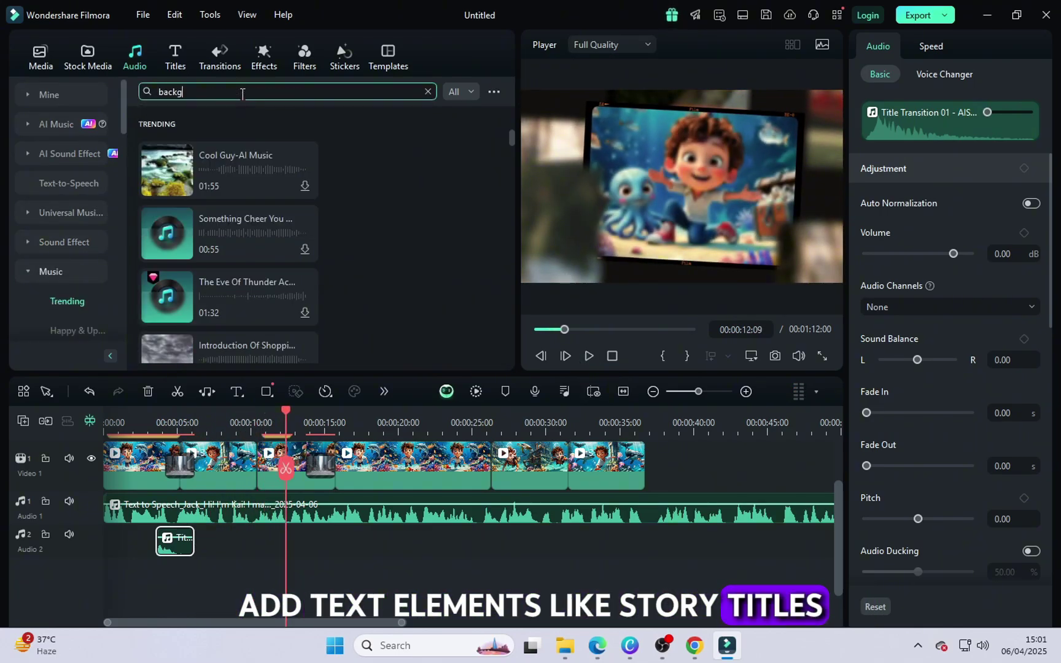
{"action": "type", "text": "round music cartoon"}
{"action": "key", "text": "Return"}
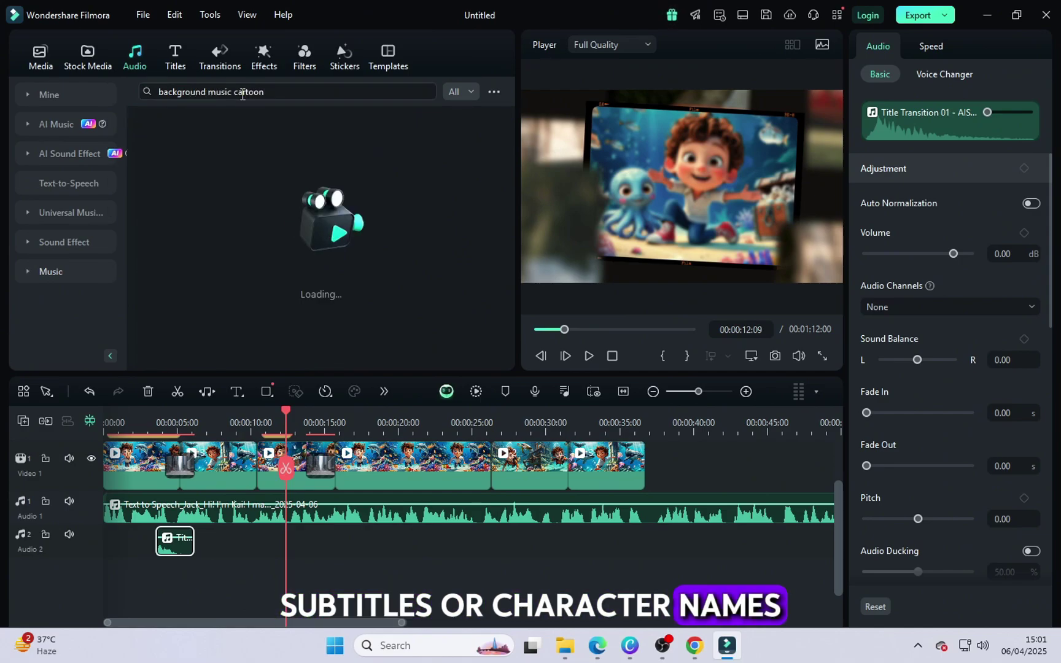
{"action": "left_click", "coordinate": [246, 195]}
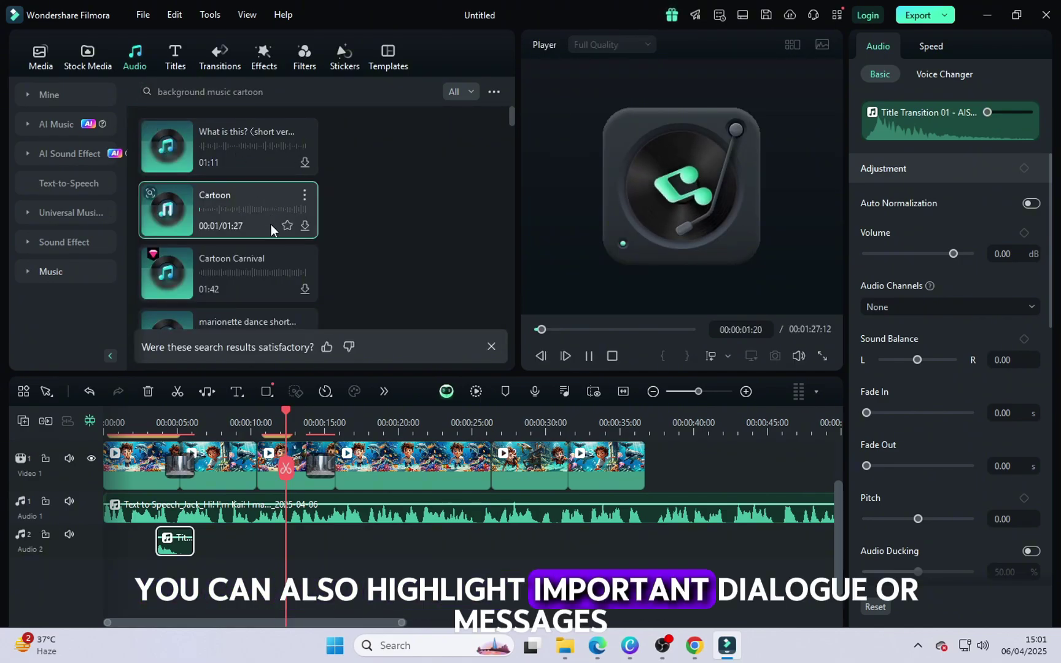
{"action": "left_click_drag", "start_coordinate": [246, 195], "coordinate": [306, 465]}
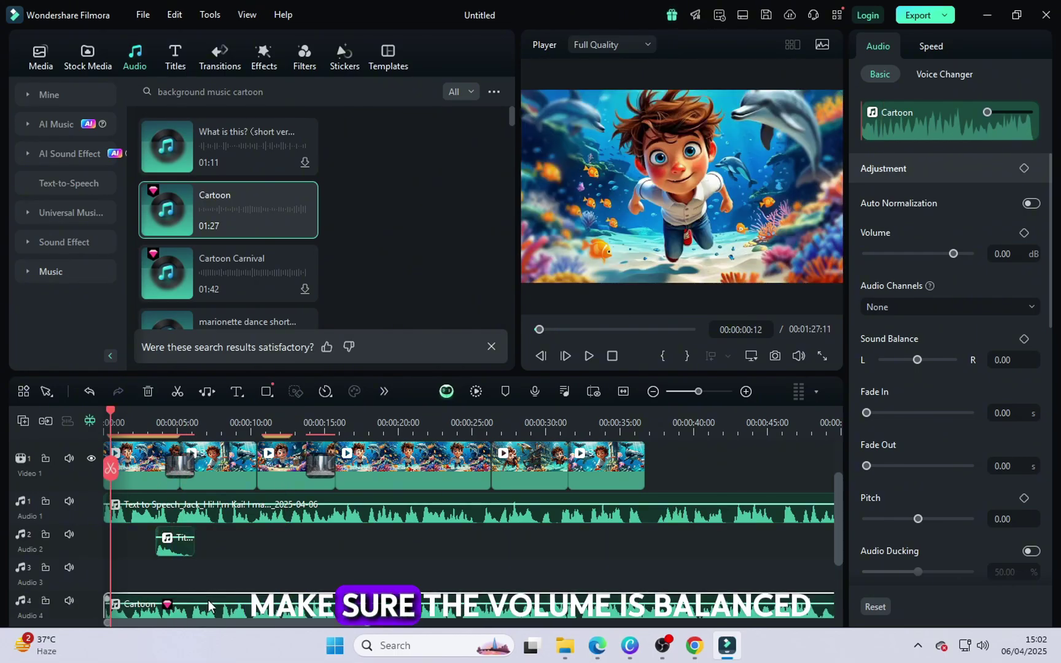
{"action": "scroll", "coordinate": [232, 522], "scroll_direction": "down", "scroll_amount": 3}
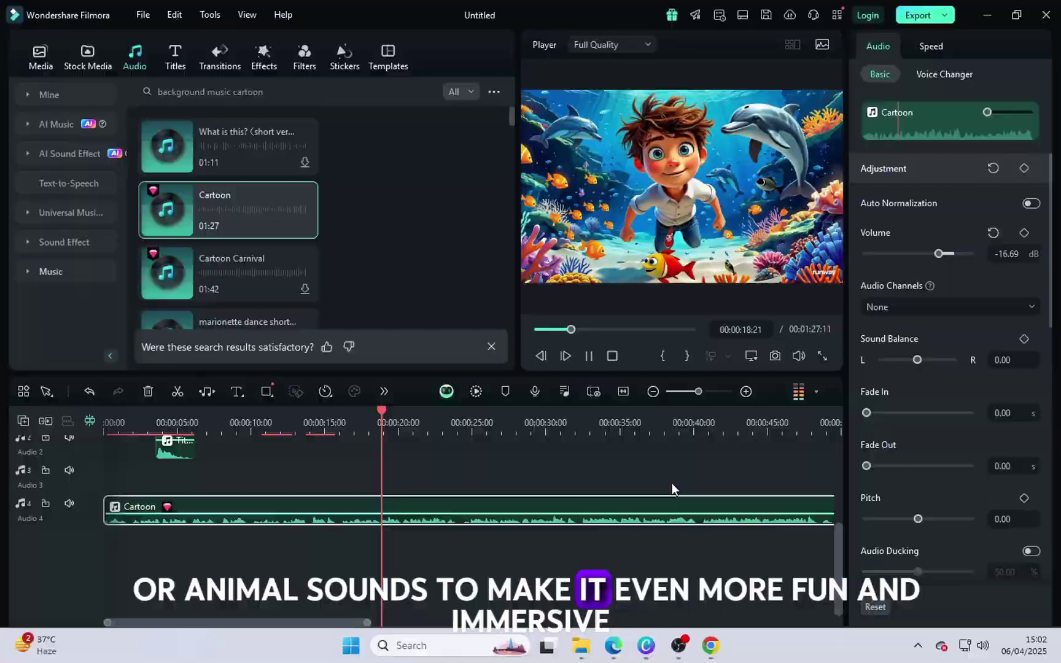
{"action": "scroll", "coordinate": [215, 540], "scroll_direction": "up", "scroll_amount": 5}
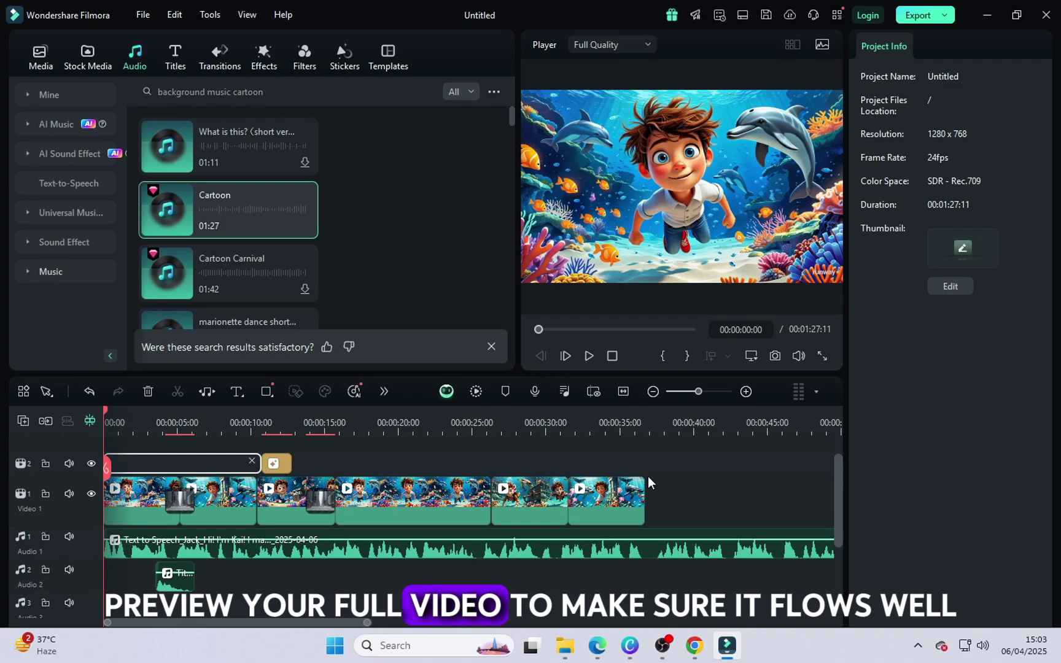
Jump the playhead to 00:00:29:09 to preview the edit before exporting.
{"action": "left_click", "coordinate": [538, 432]}
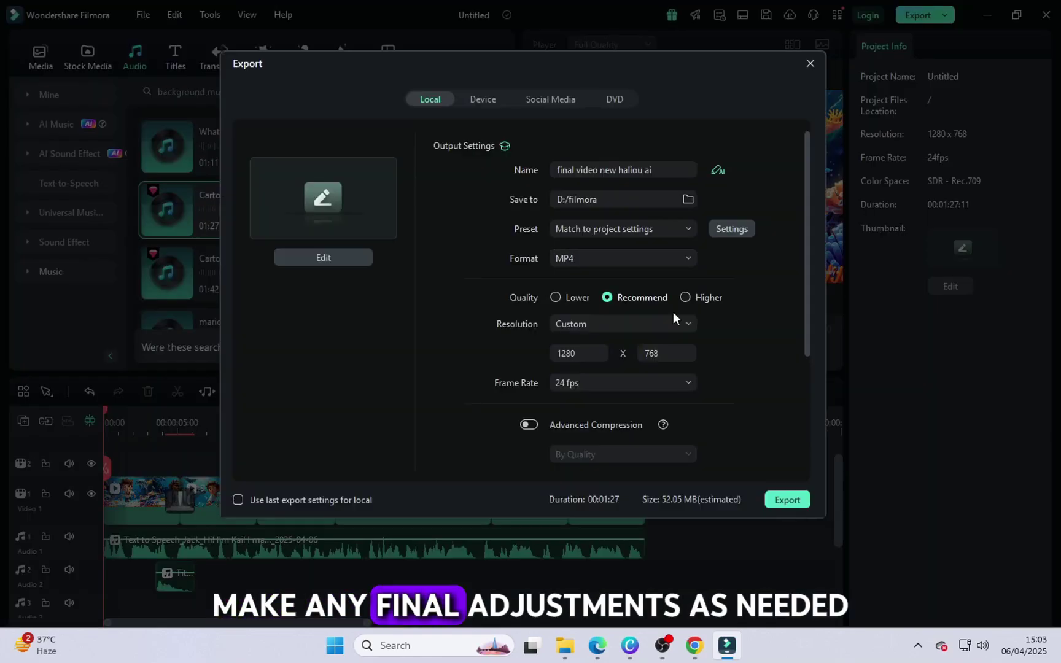
Trim away the Cartoon music running past the video's end.
{"action": "key", "text": "Escape"}
{"action": "scroll", "coordinate": [657, 517], "scroll_direction": "down", "scroll_amount": 2}
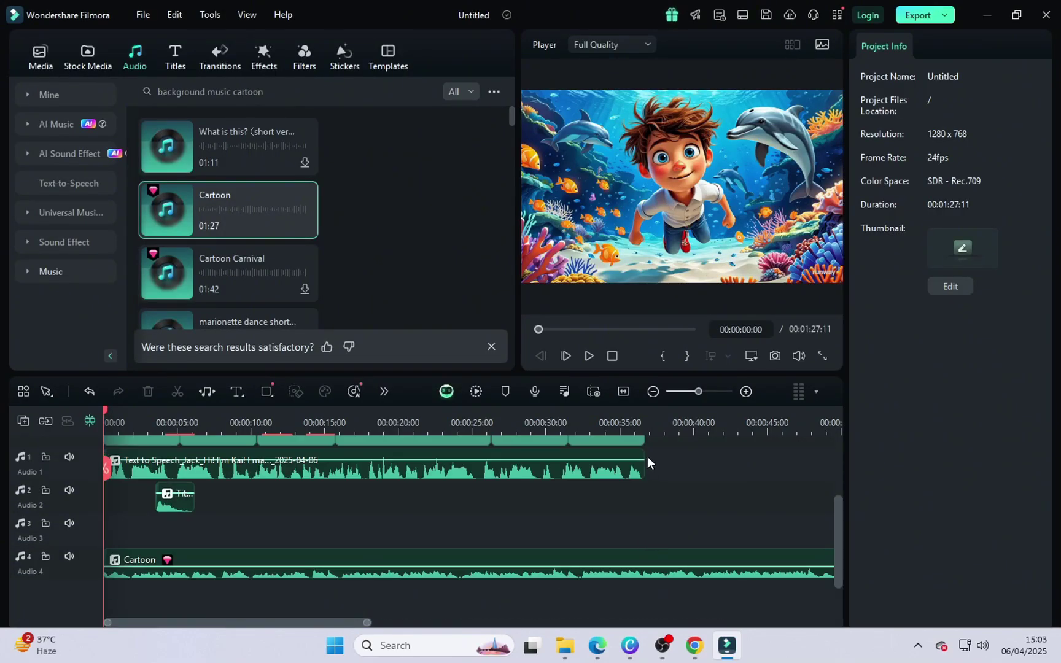
{"action": "left_click_drag", "start_coordinate": [104, 420], "coordinate": [644, 479]}
{"action": "left_click", "coordinate": [417, 561]}
{"action": "key", "text": "Delete"}
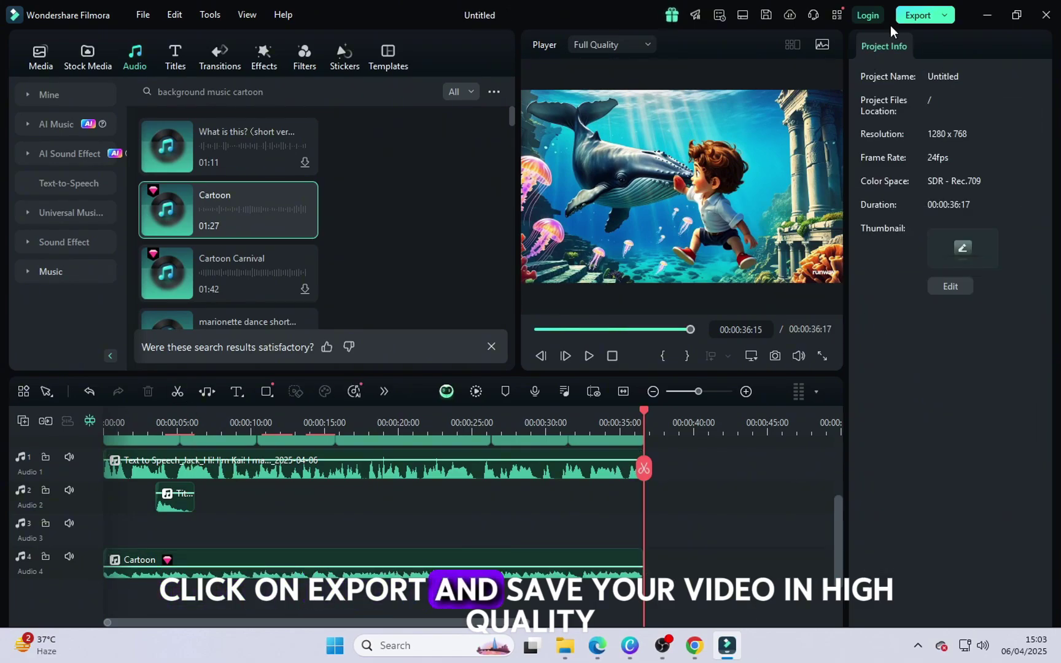
Export 'final video new haliou ai' as MP4 to the Desktop at 60 fps.
{"action": "left_click", "coordinate": [918, 15]}
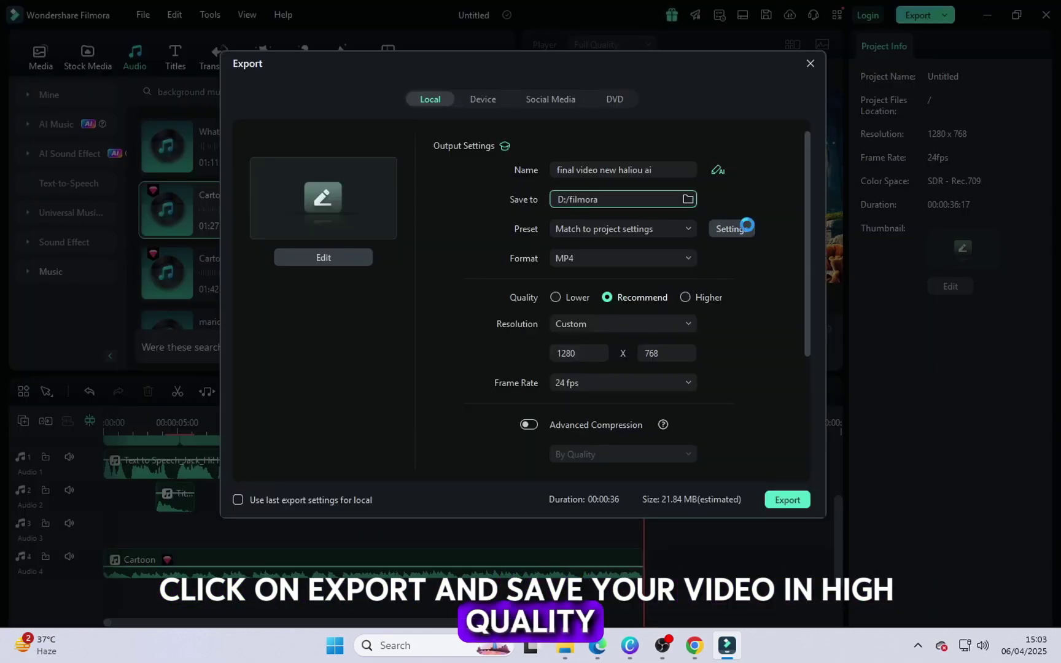
{"action": "left_click", "coordinate": [278, 225]}
{"action": "left_click", "coordinate": [668, 384]}
{"action": "left_click", "coordinate": [620, 383]}
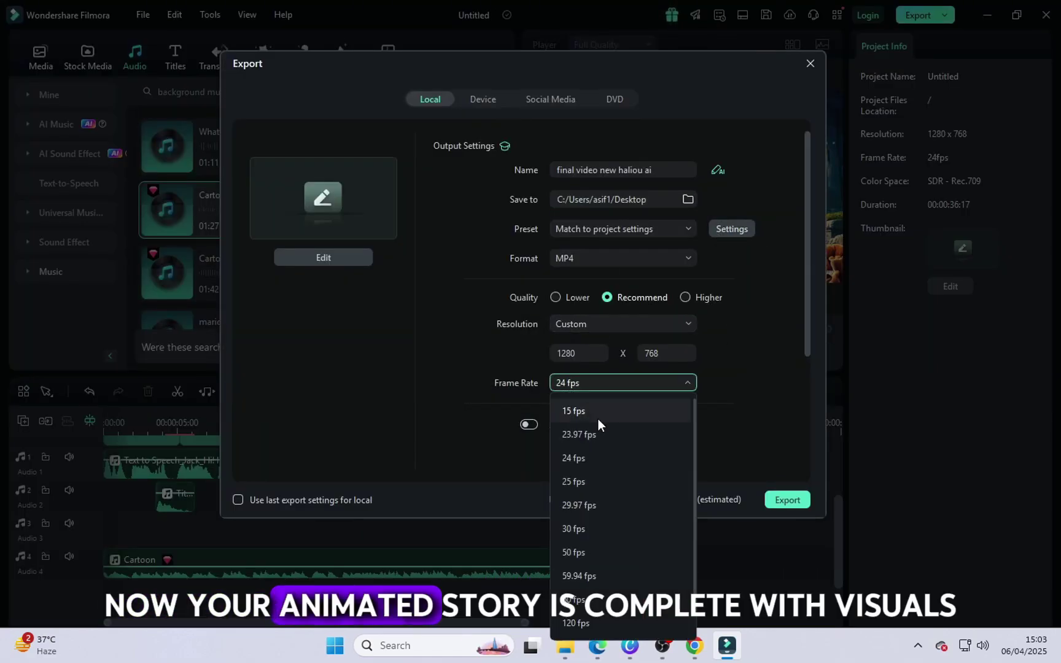
{"action": "left_click", "coordinate": [584, 607]}
{"action": "left_click", "coordinate": [628, 323]}
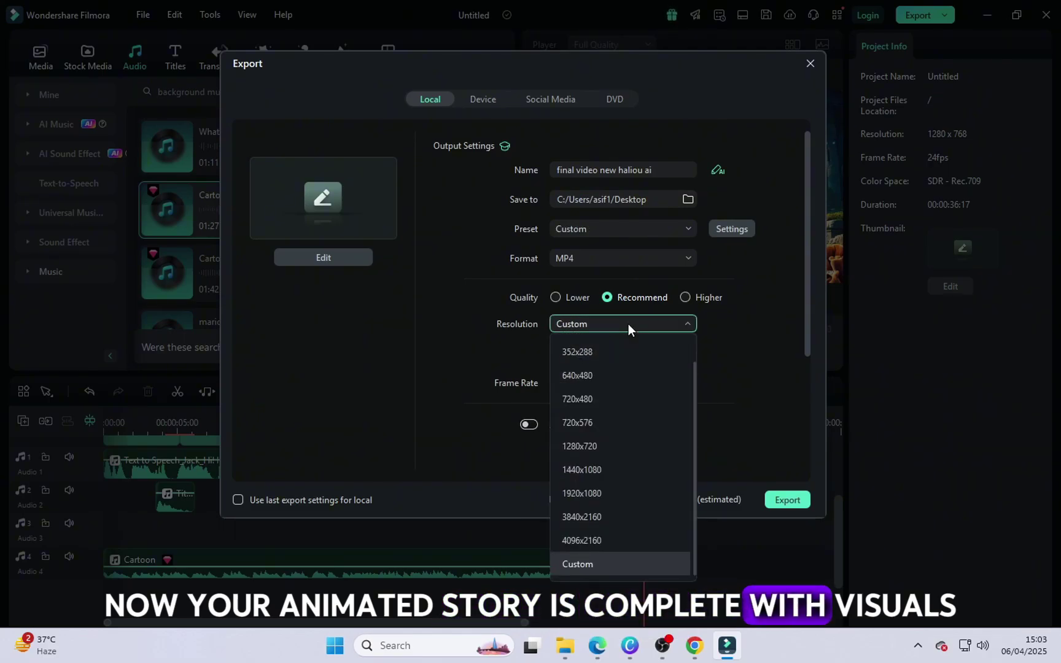
{"action": "left_click", "coordinate": [754, 303]}
{"action": "scroll", "coordinate": [729, 459], "scroll_direction": "down", "scroll_amount": 3}
{"action": "left_click", "coordinate": [783, 501]}
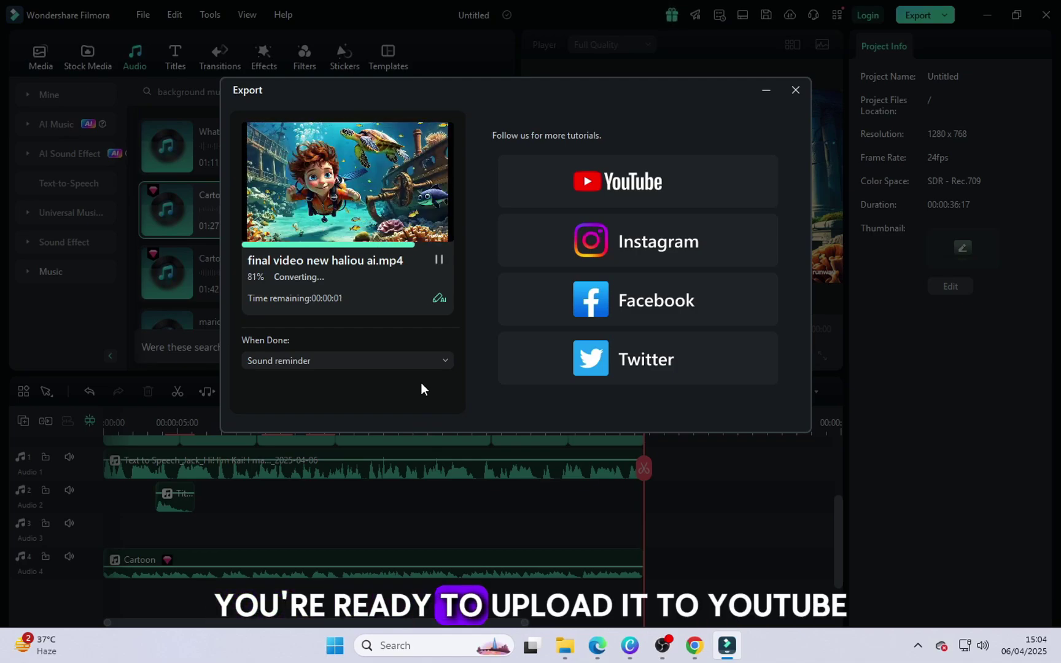
Open the Desktop folder containing the exported 'final video new haliou ai' MP4.
{"action": "left_click", "coordinate": [300, 297]}
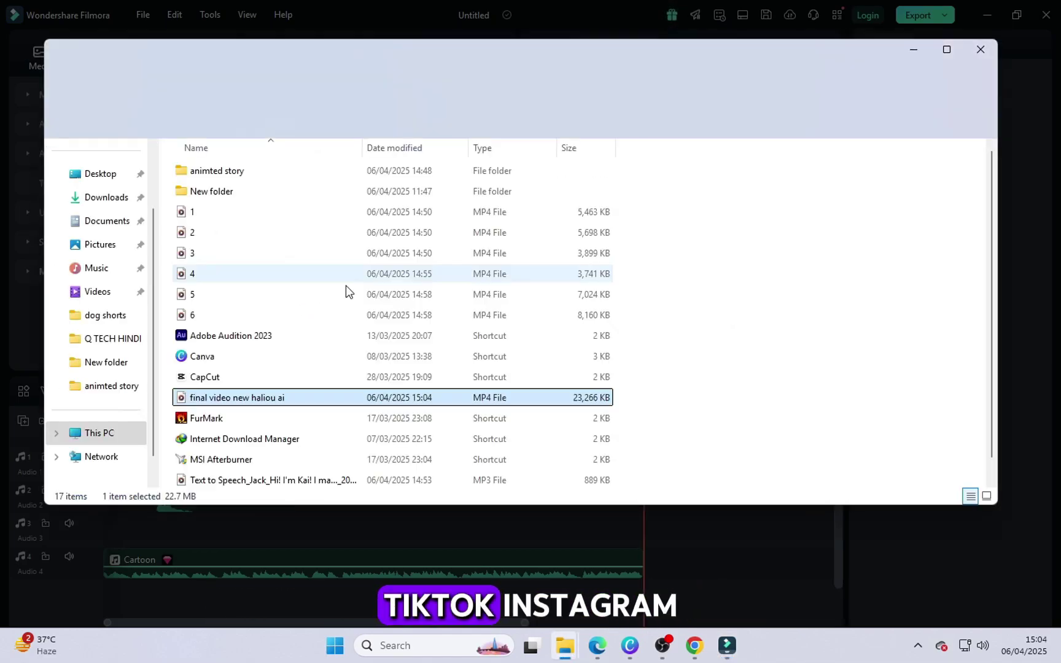